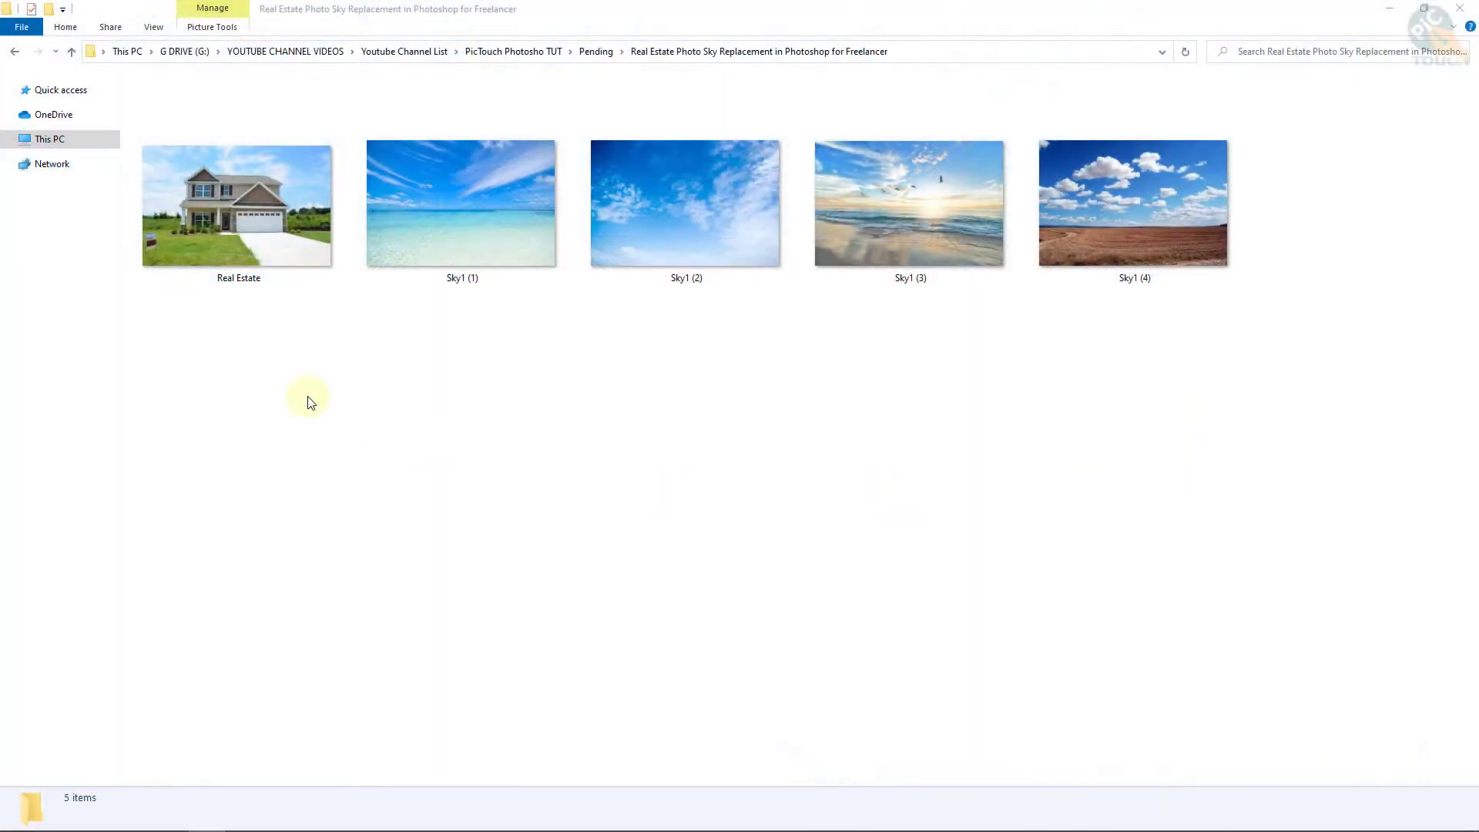
# Compare the details of Sky1 (1) through (4), ending on Real Estate (4799 x 3082)
pyautogui.click(216, 208)
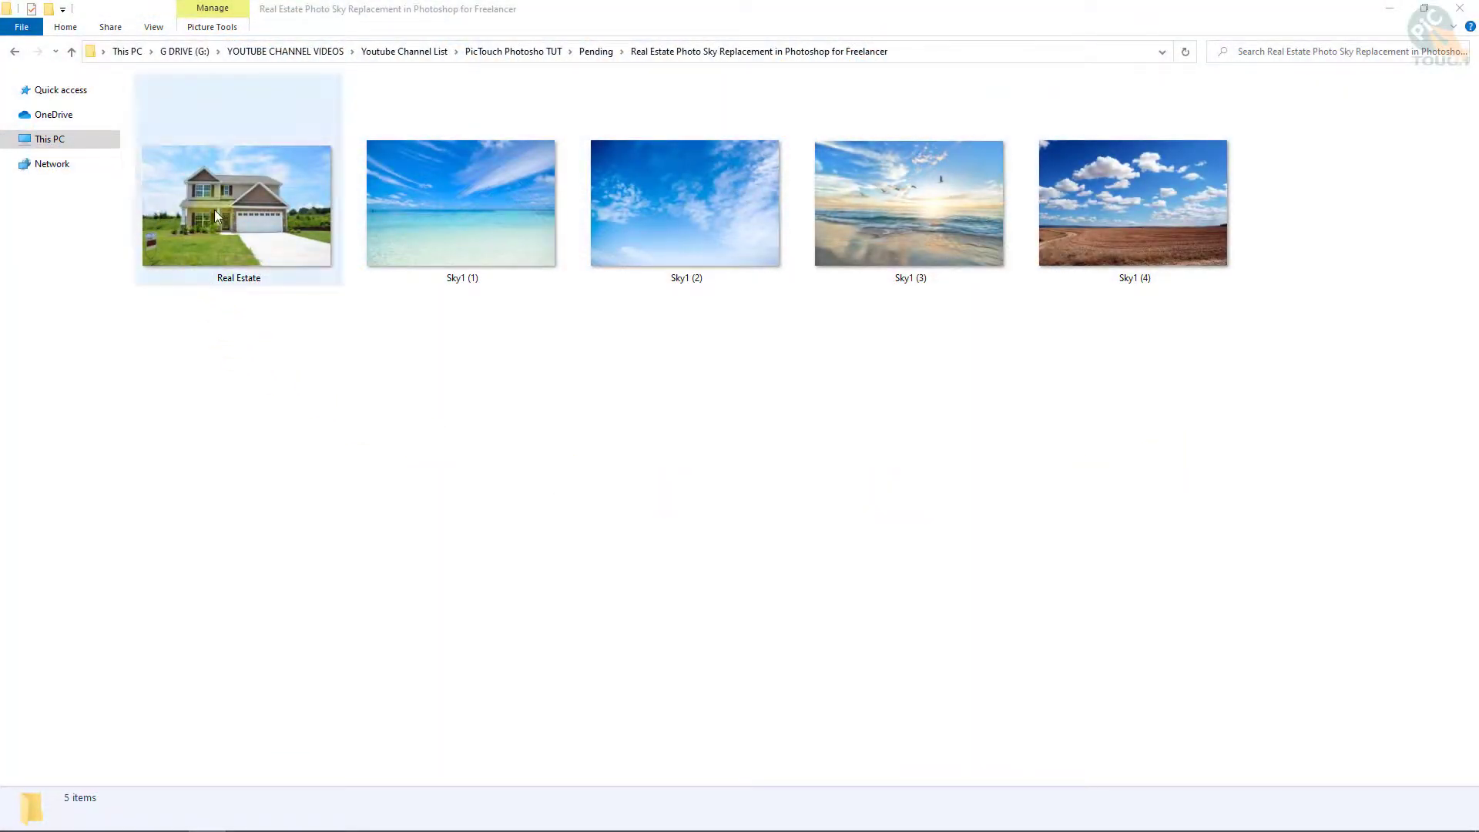
pyautogui.click(432, 230)
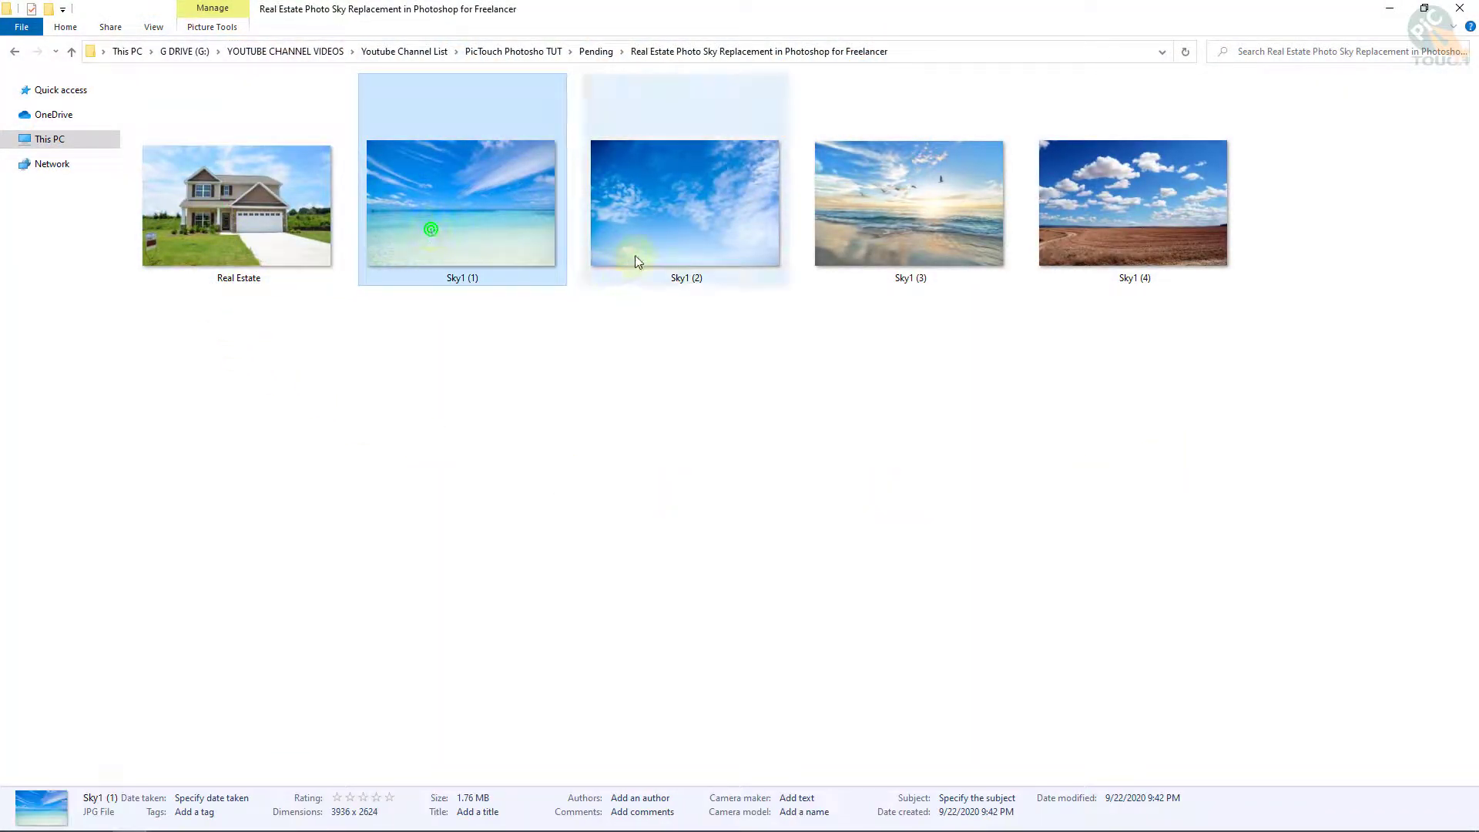
pyautogui.click(667, 214)
pyautogui.click(889, 233)
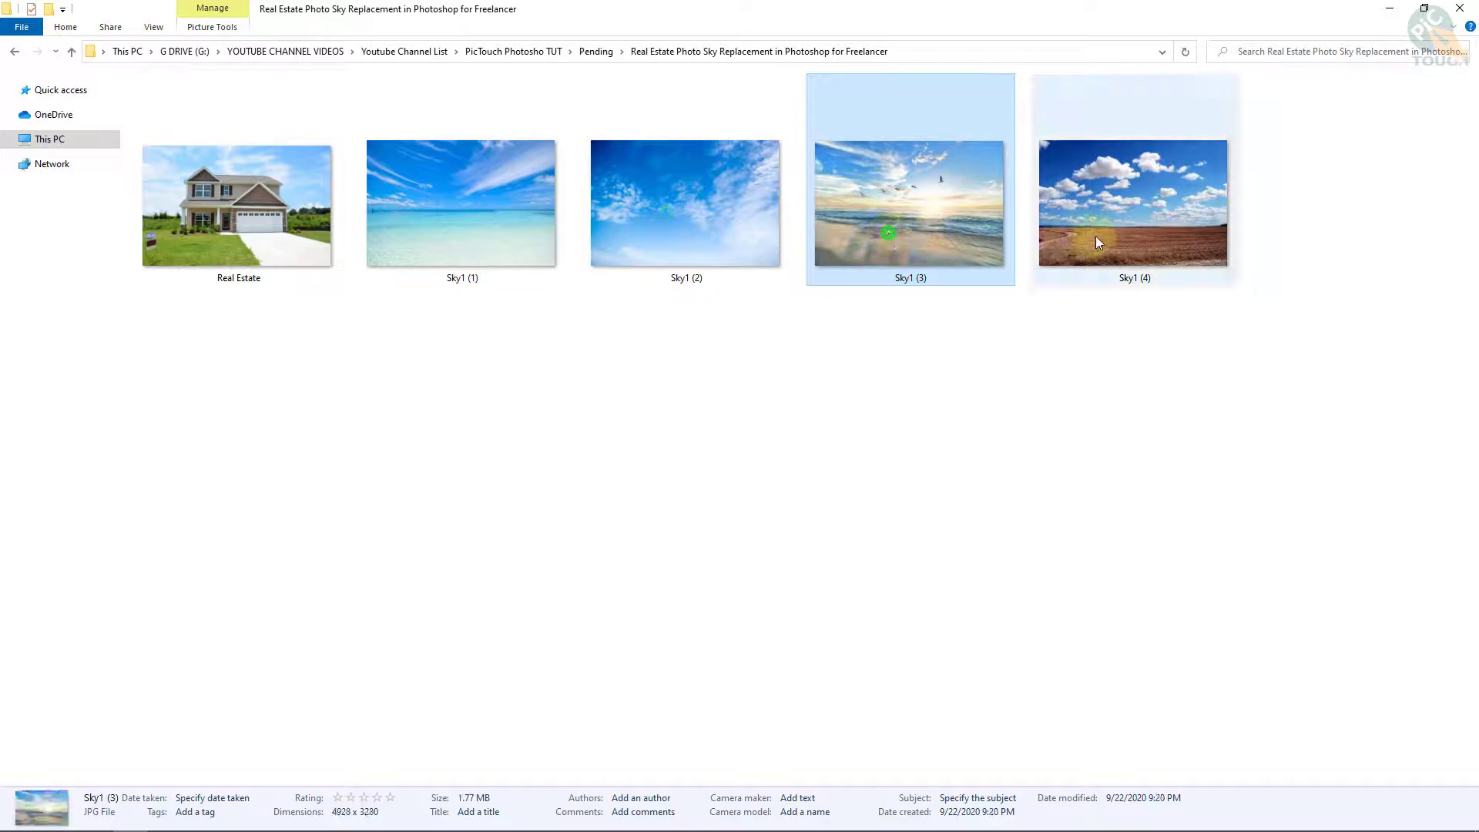
pyautogui.click(1138, 223)
pyautogui.click(254, 218)
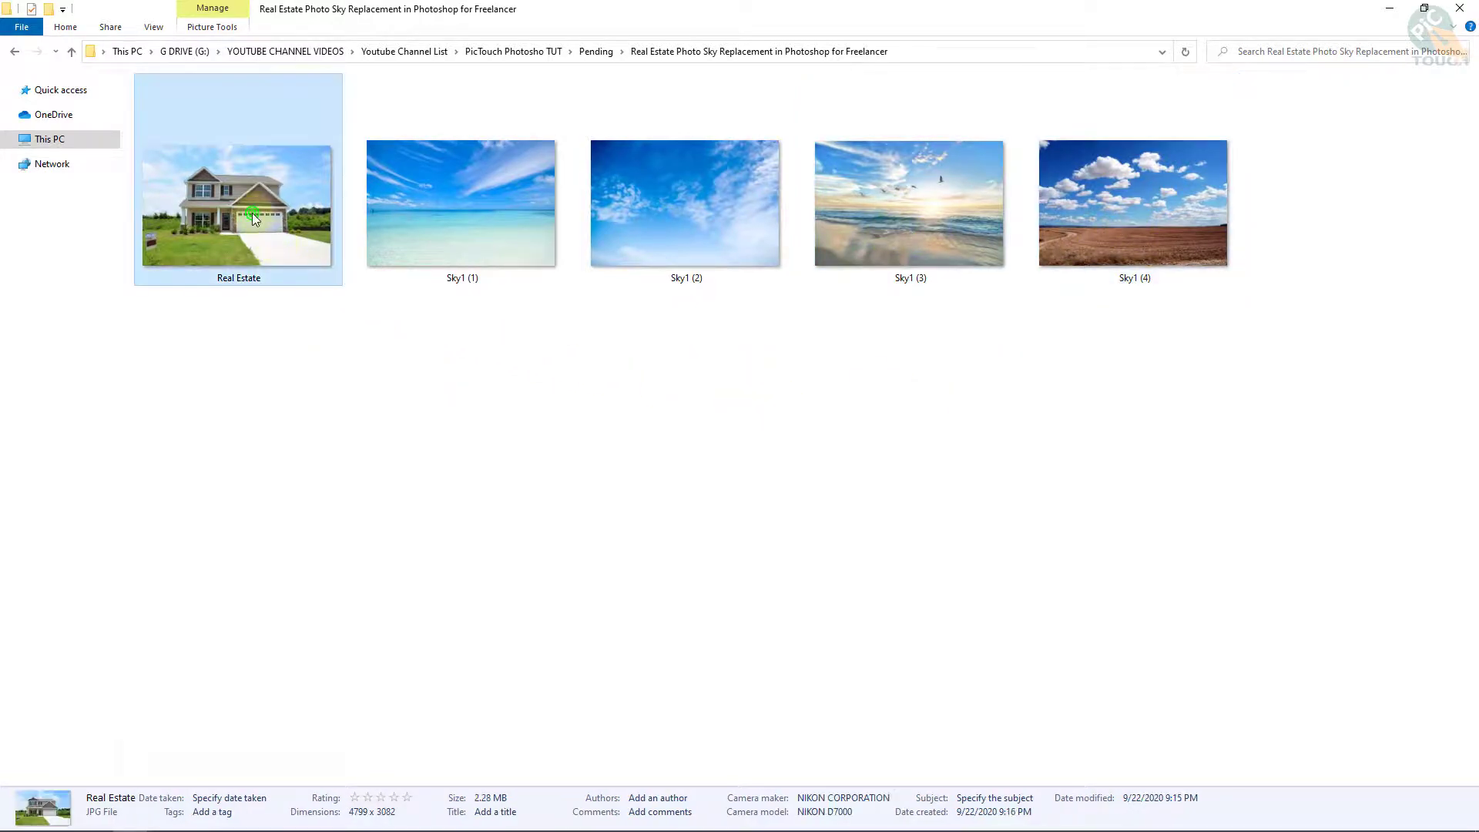
# Open Real Estate.jpg in Photoshop fitted to the window, then select Sky1 (3) in Explorer
pyautogui.moveTo(230, 202); pyautogui.dragTo(683, 436)
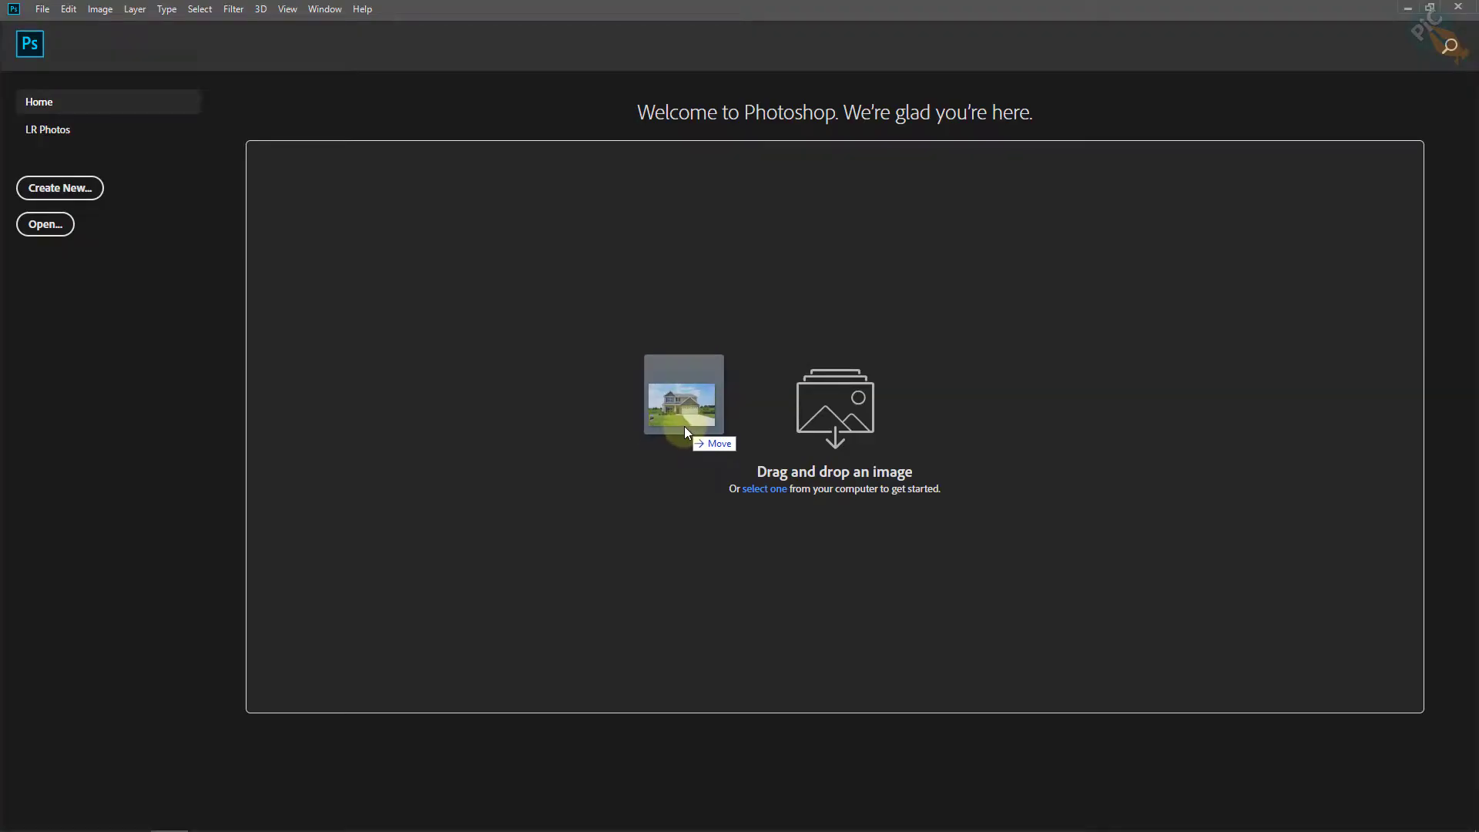
pyautogui.moveTo(682, 434); pyautogui.dragTo(685, 428)
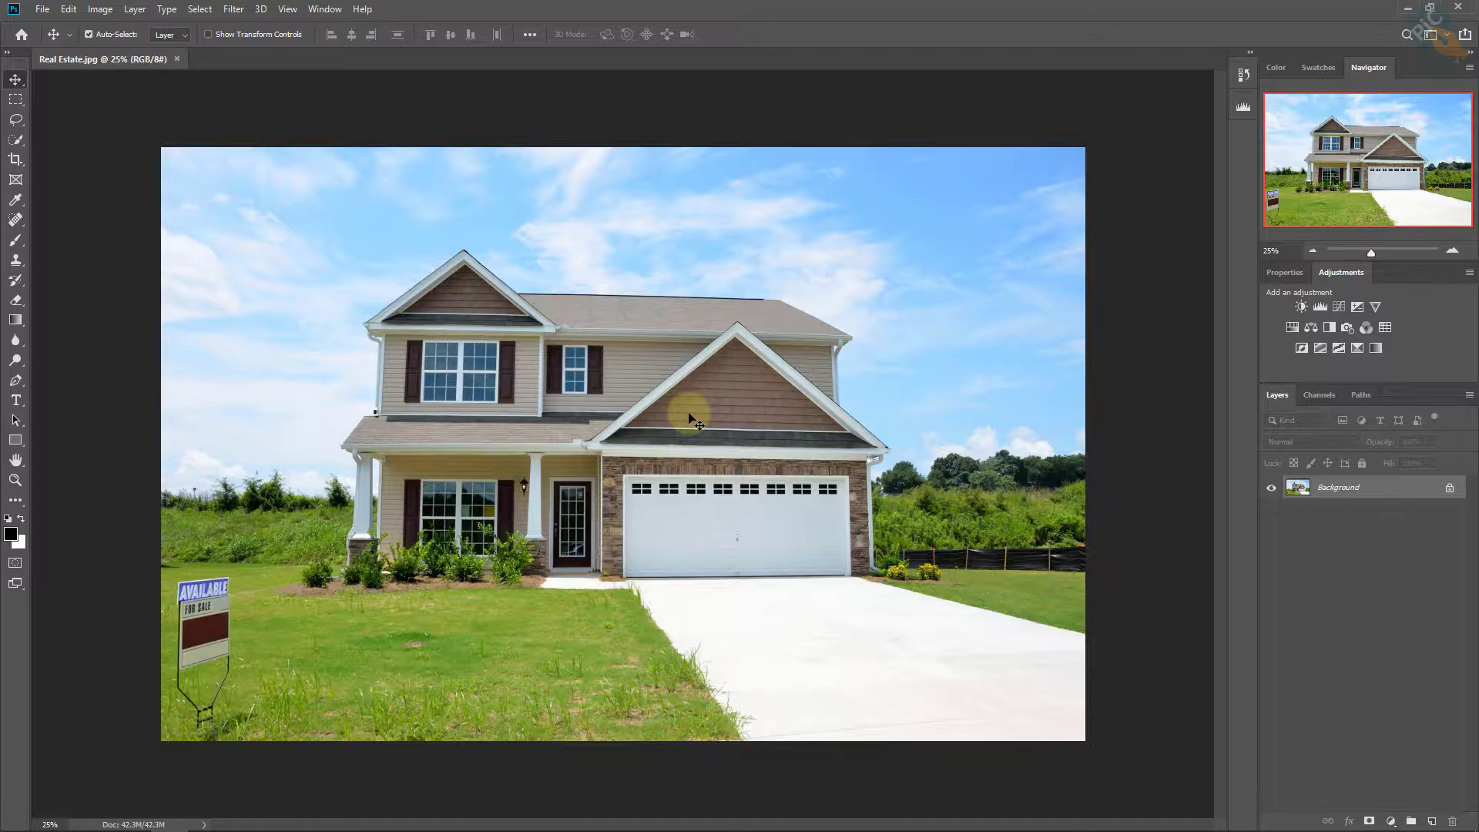
pyautogui.hotkey('ctrl', '0')
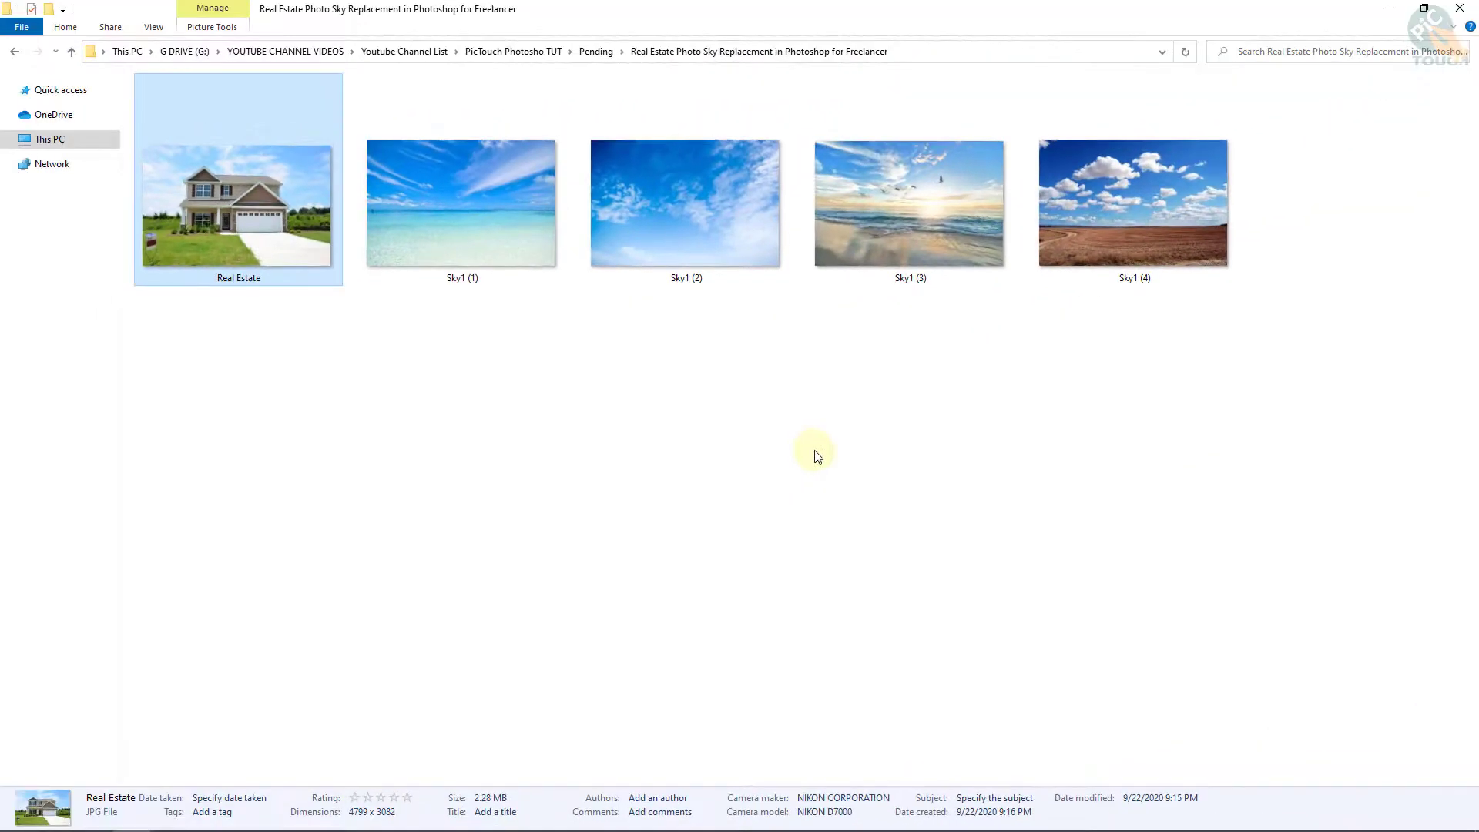
pyautogui.click(913, 217)
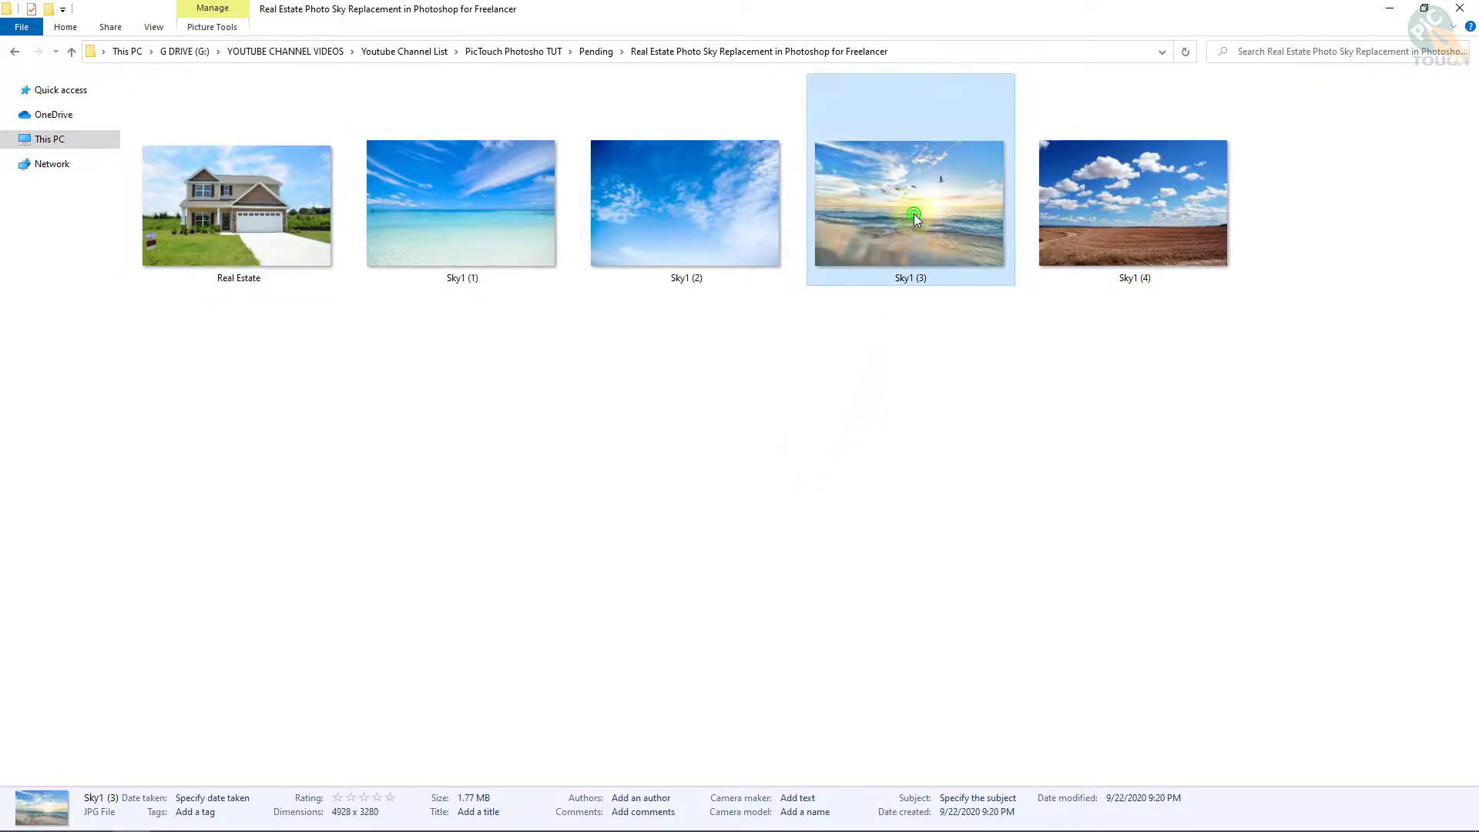
# Place Sky1 (3) into the house document, widened and shifted up to cover the canvas
pyautogui.moveTo(888, 202); pyautogui.dragTo(709, 382)
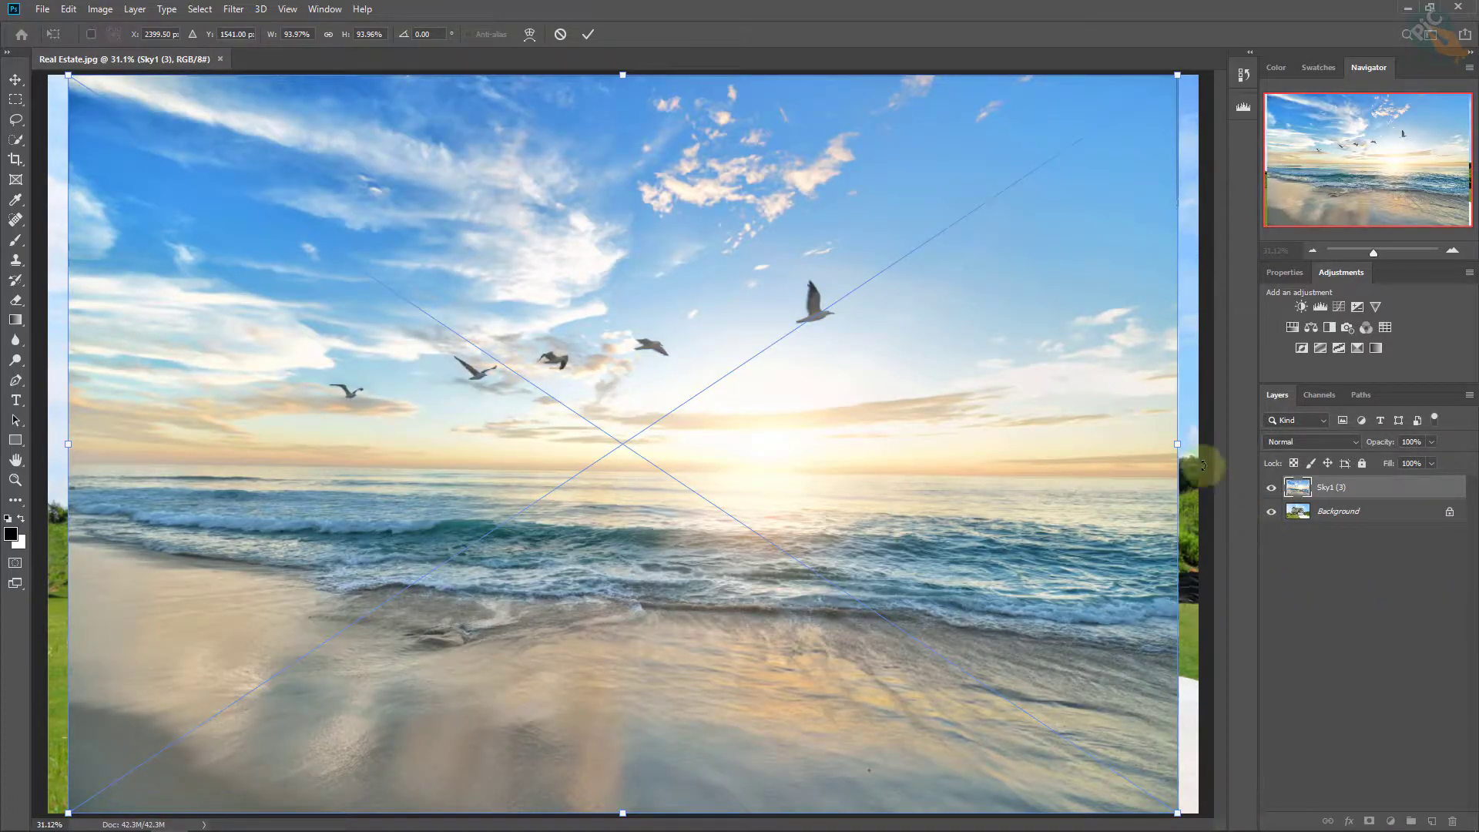
pyautogui.moveTo(1179, 447); pyautogui.dragTo(1198, 447)
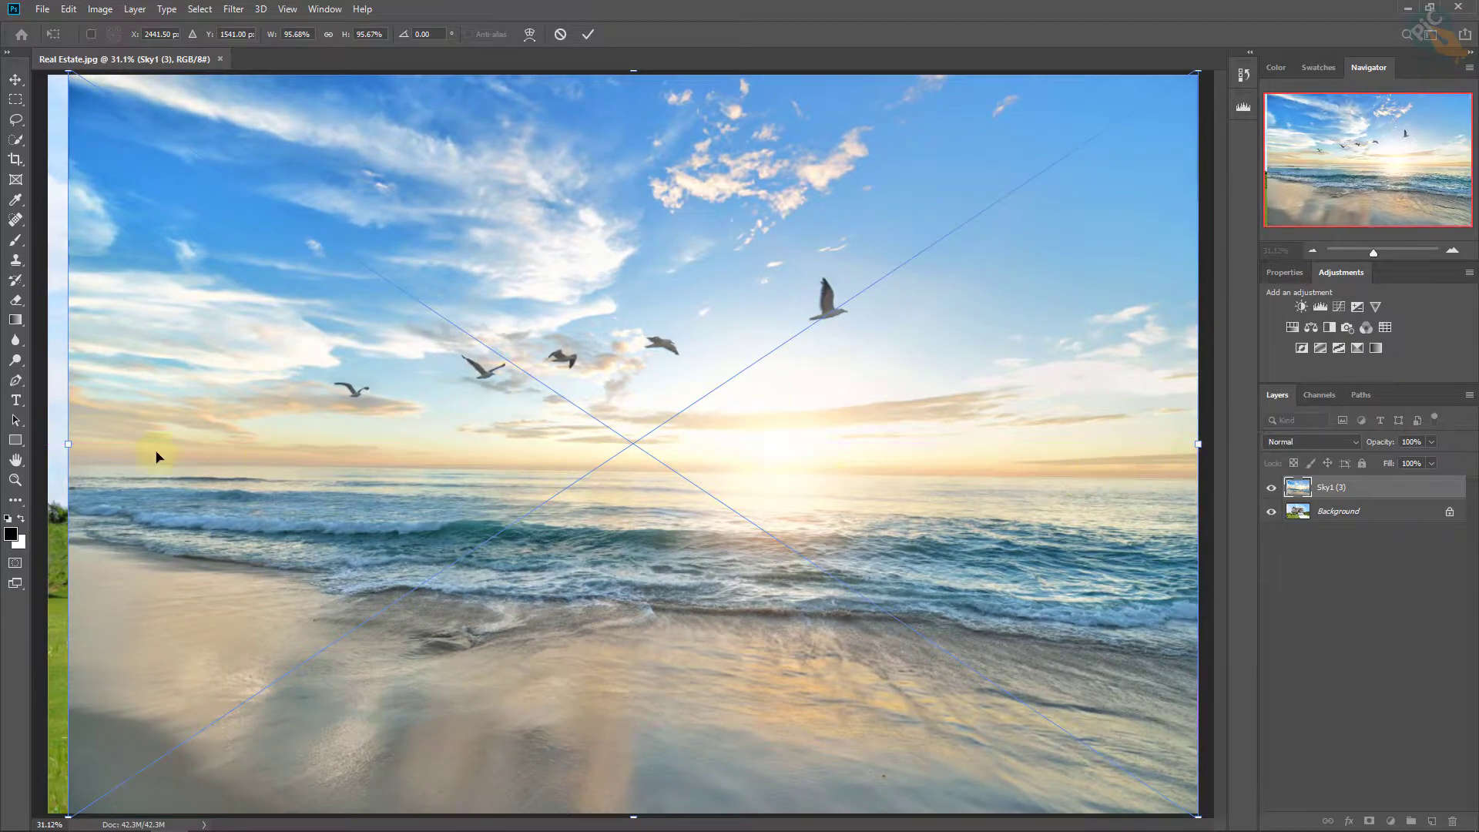
pyautogui.moveTo(54, 447); pyautogui.dragTo(49, 444)
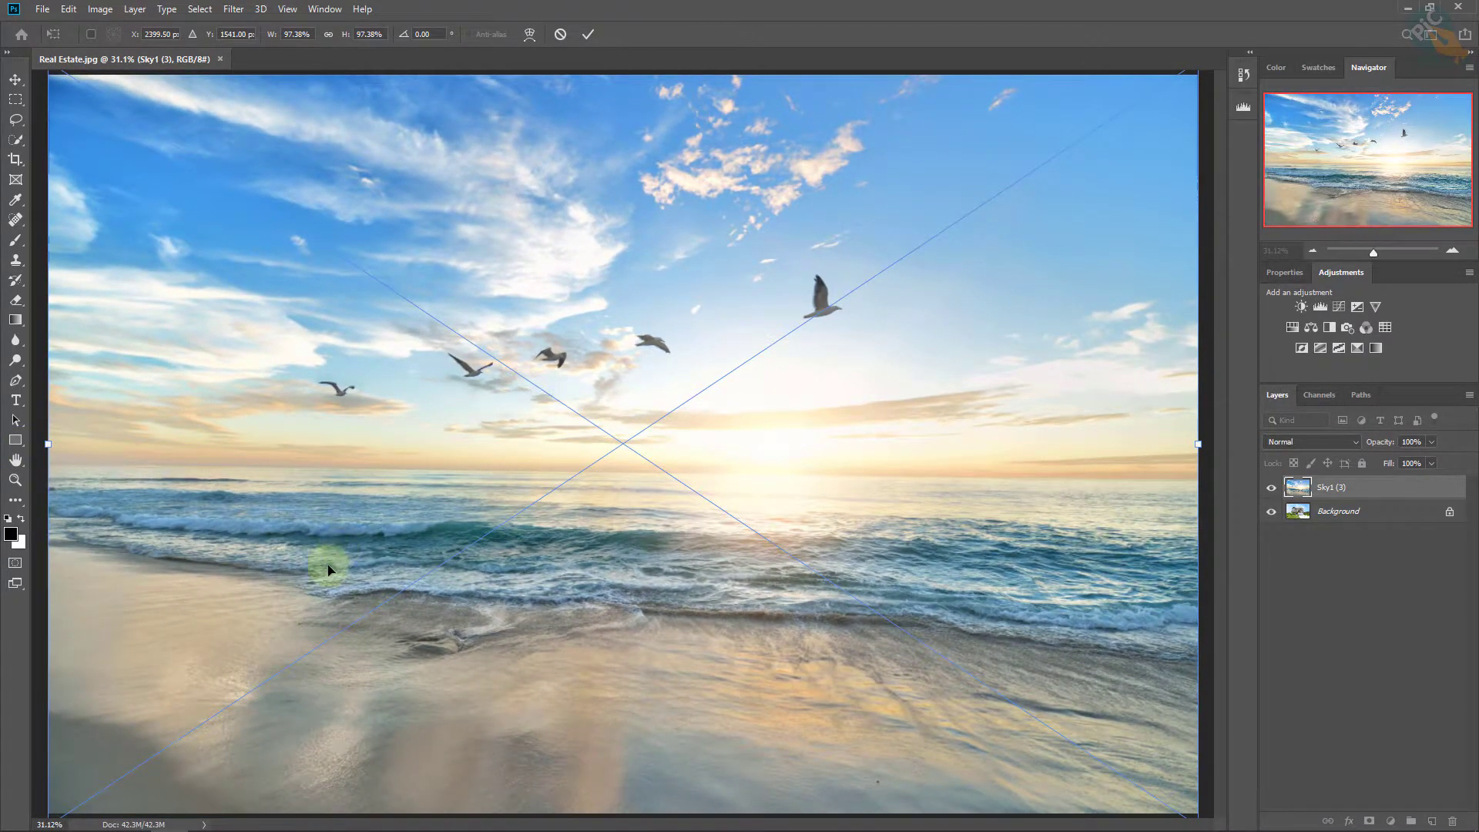
pyautogui.moveTo(330, 571)
pyautogui.mouseDown()
pyautogui.moveTo(331, 351)
pyautogui.moveTo(329, 571)
pyautogui.moveTo(332, 558)
pyautogui.mouseUp()
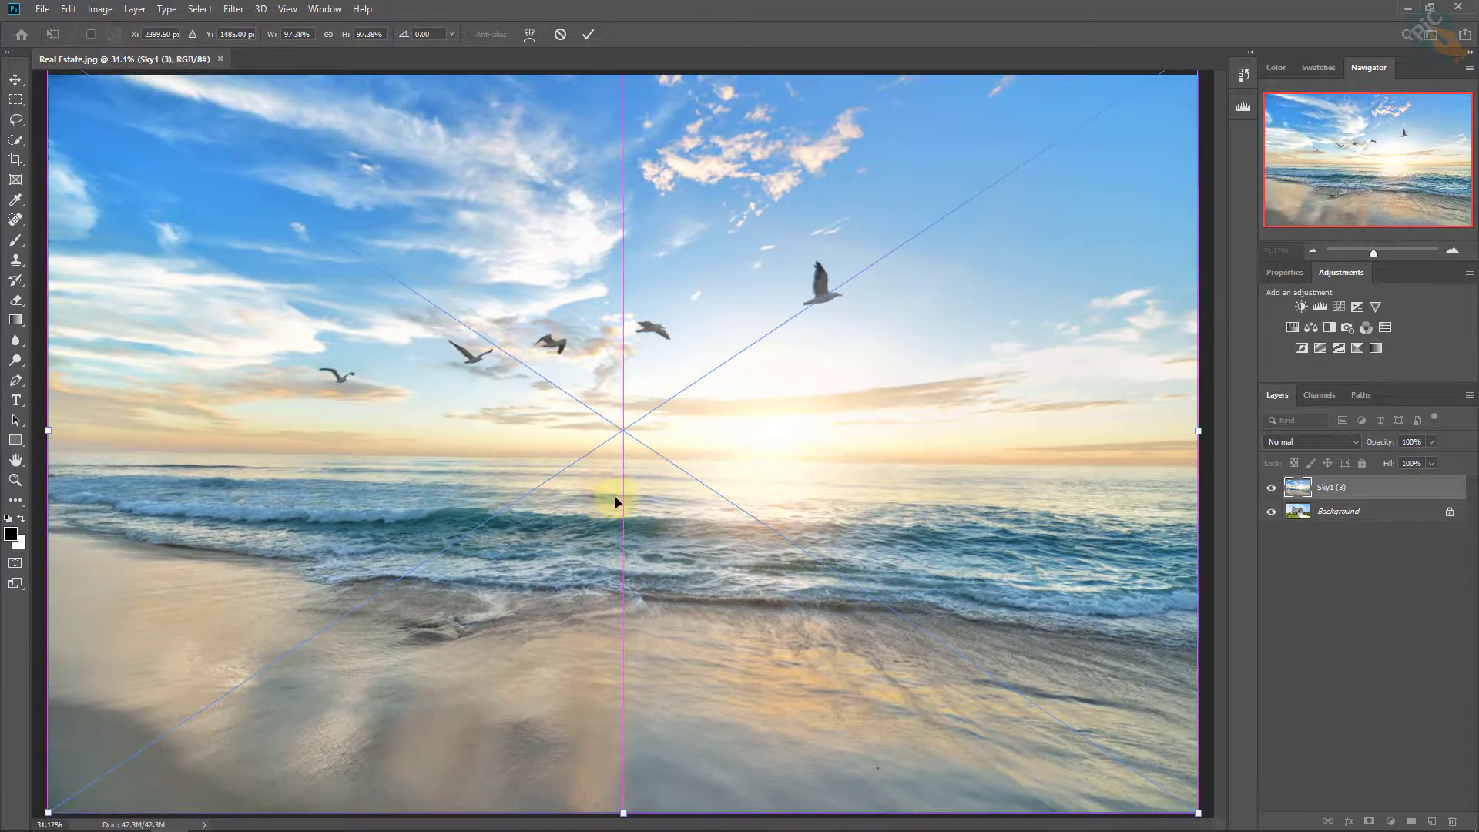
pyautogui.moveTo(606, 510); pyautogui.dragTo(615, 503)
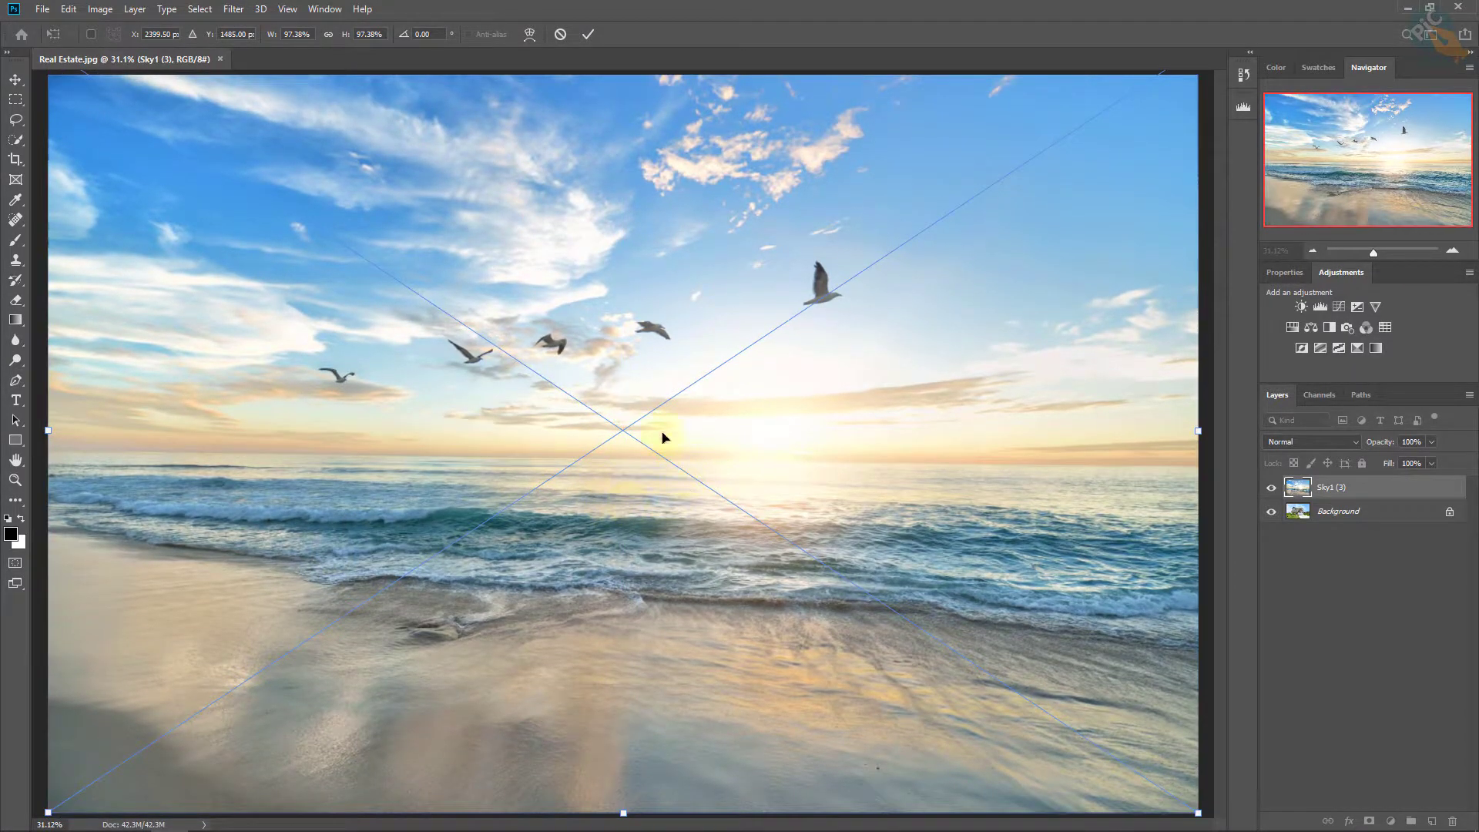
# Commit the sky placement and give Sky1 (3) a black layer mask hiding it
pyautogui.click(585, 40)
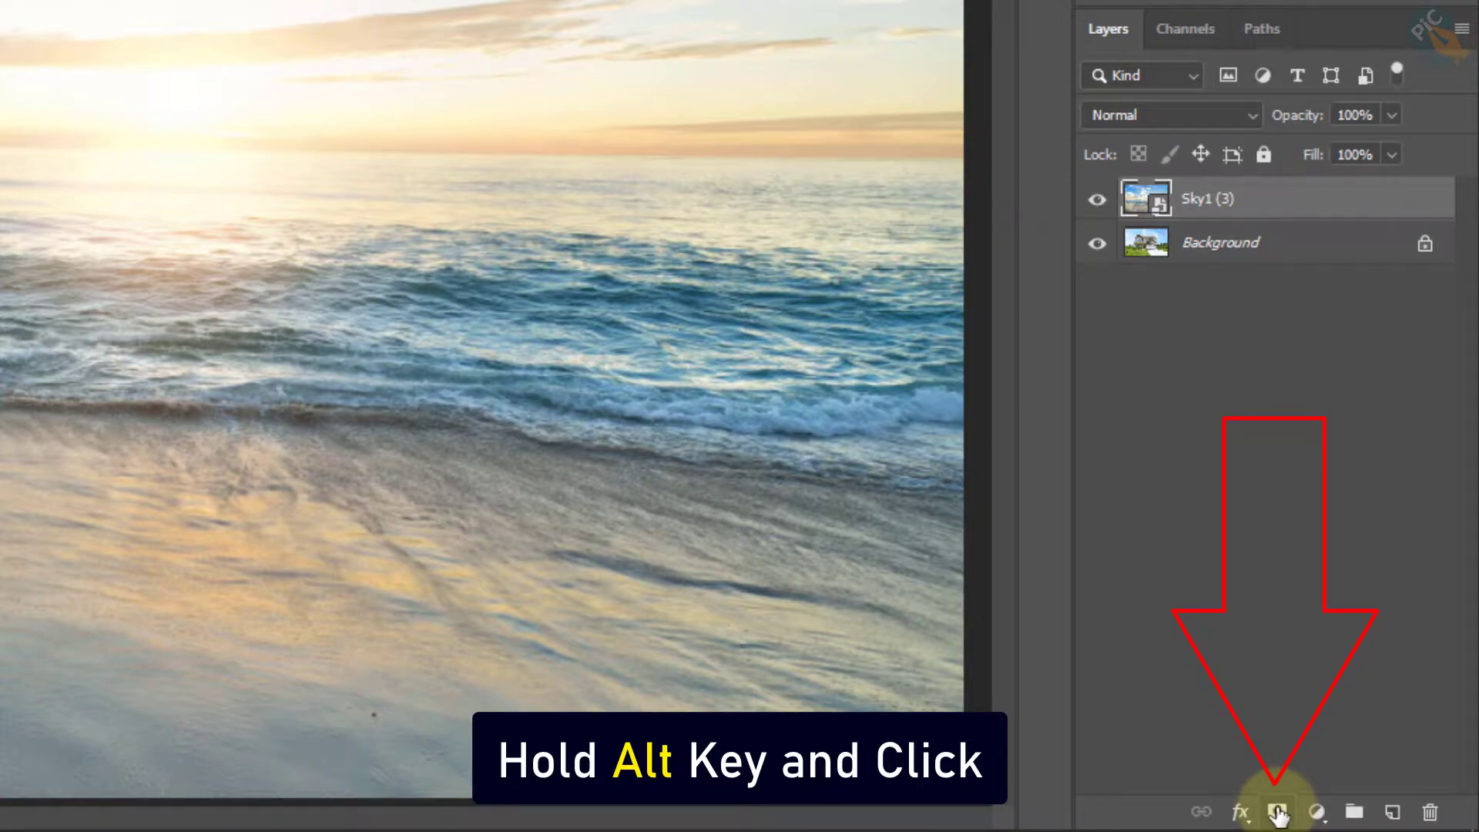
pyautogui.keyDown('alt'); pyautogui.click(1277, 811); pyautogui.keyUp('alt')
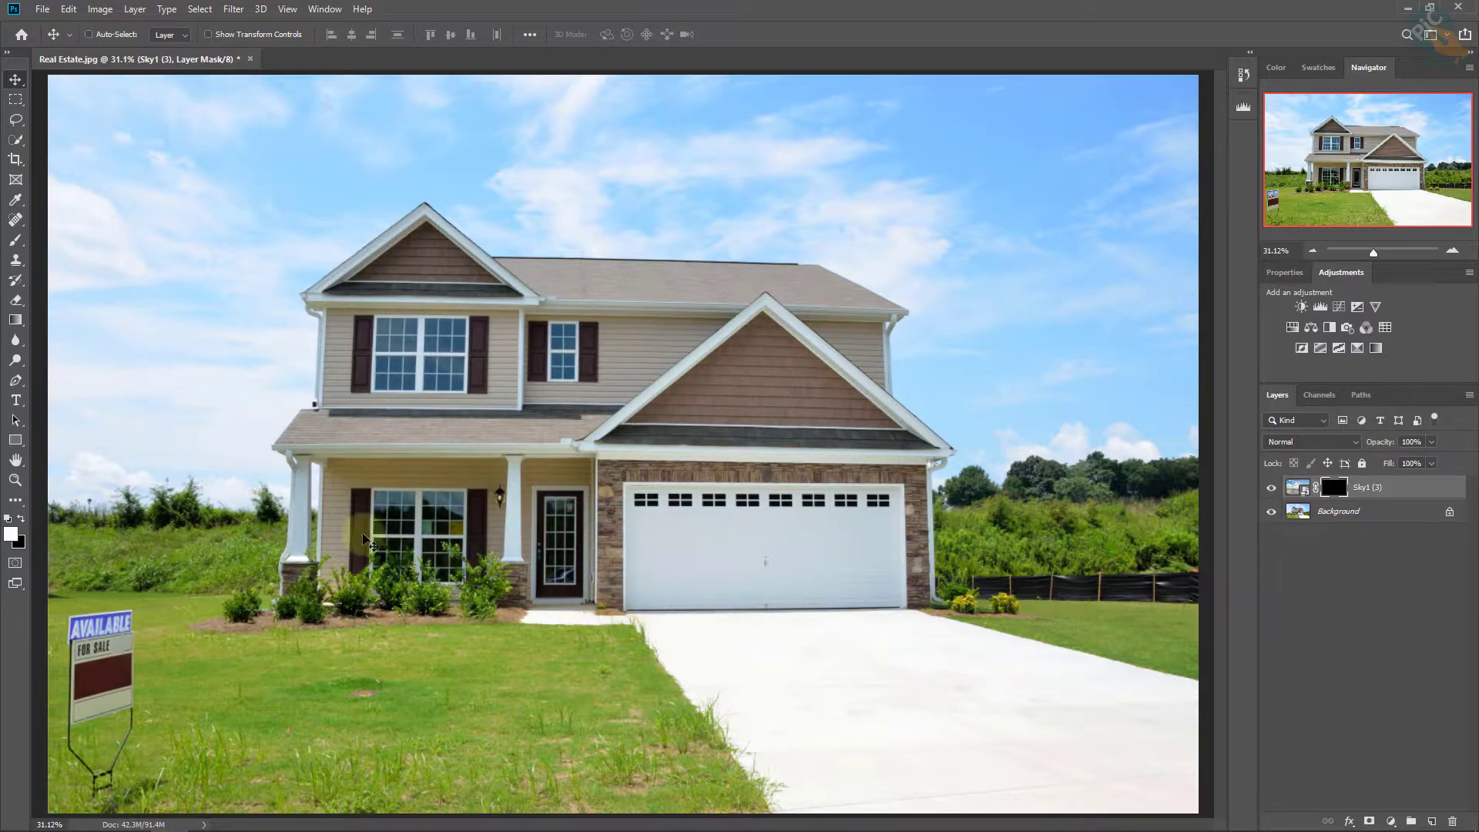
# With the Pen Tool, start a curved path at the garage-corner downspout along the gutter
pyautogui.click(16, 382)
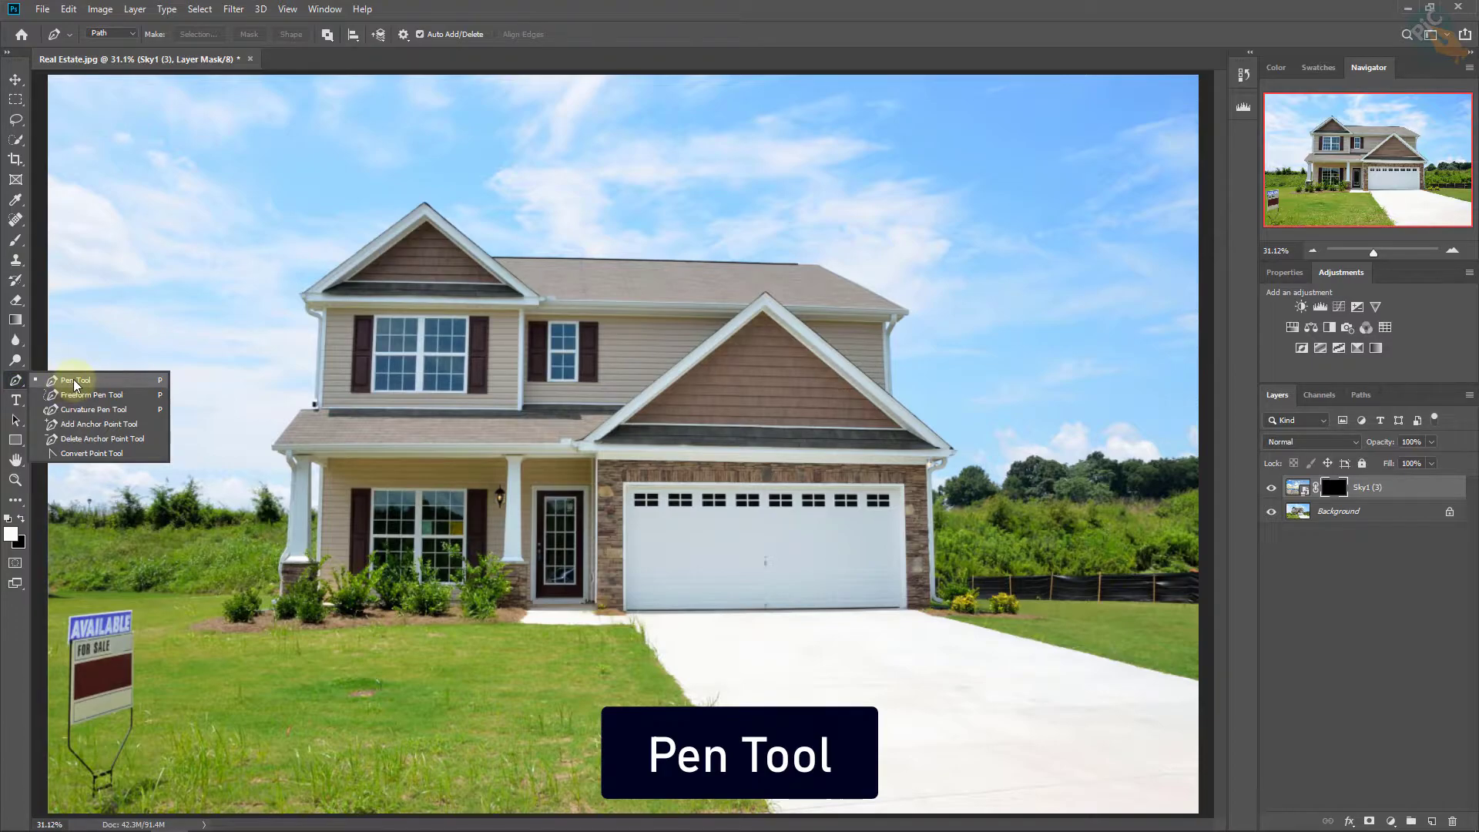
pyautogui.click(75, 382)
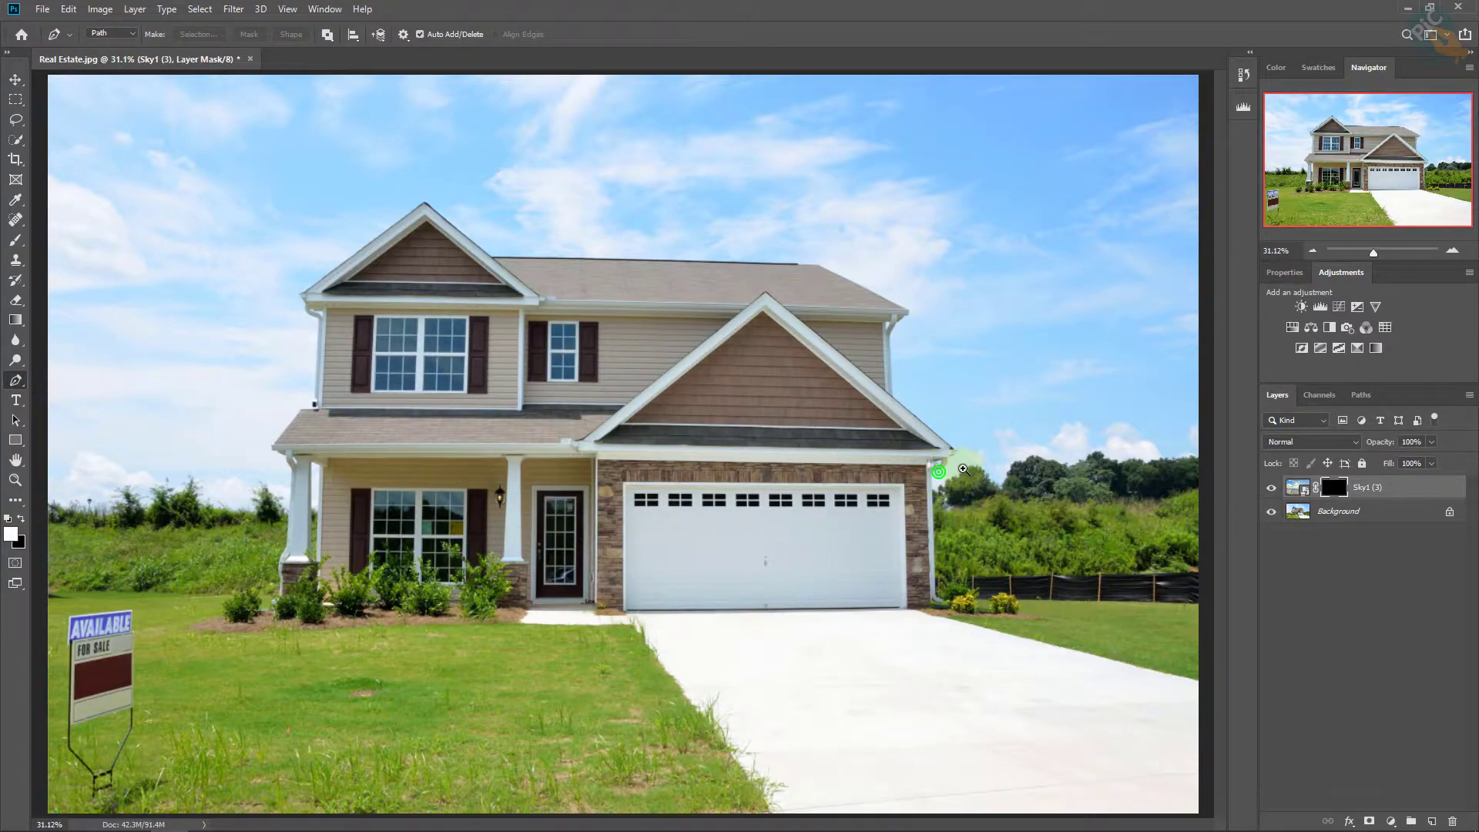
pyautogui.moveTo(940, 470); pyautogui.dragTo(1095, 458)
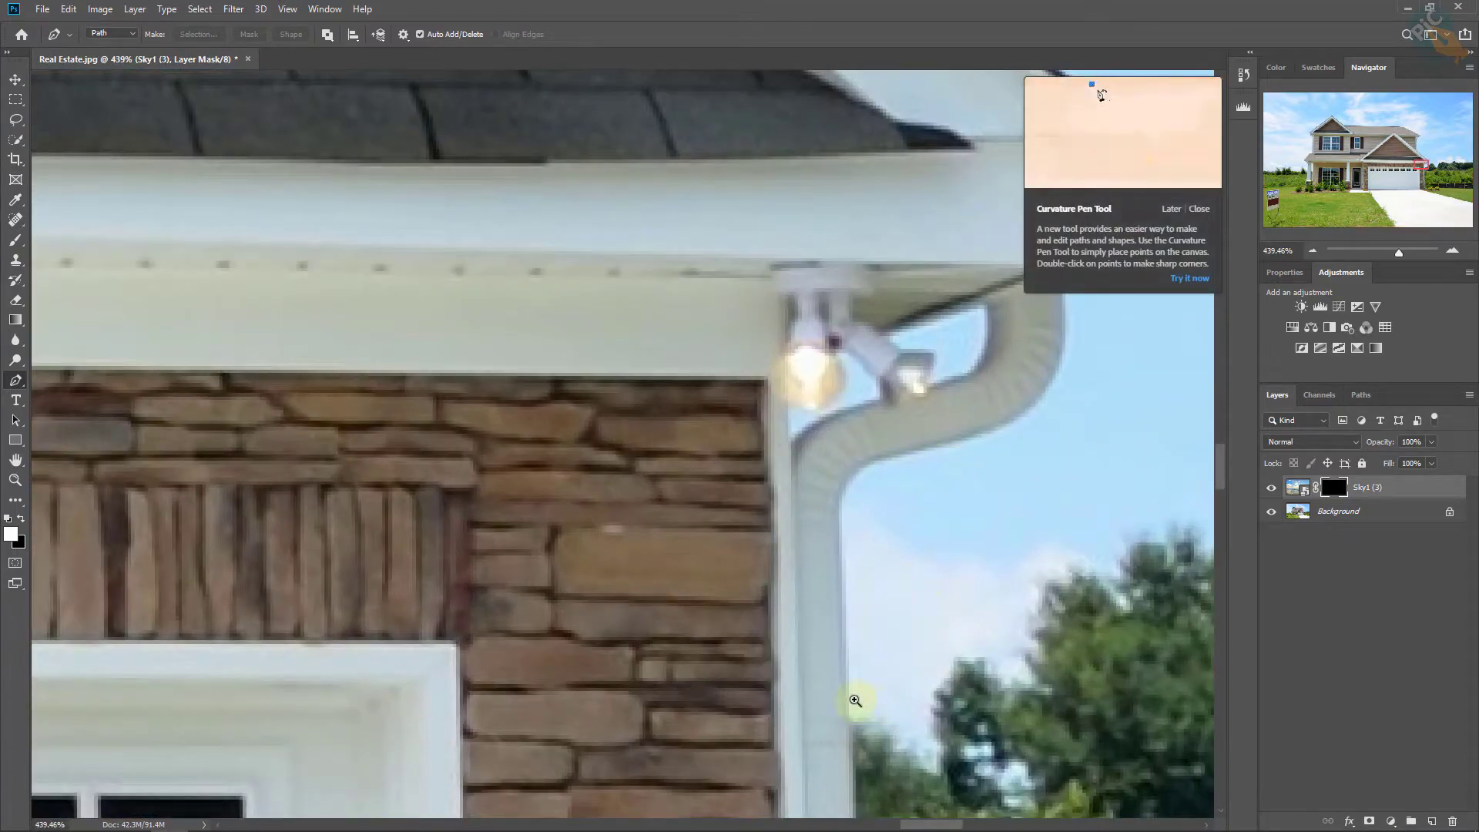
pyautogui.moveTo(855, 697)
pyautogui.mouseDown()
pyautogui.moveTo(902, 690)
pyautogui.moveTo(776, 601)
pyautogui.mouseUp()
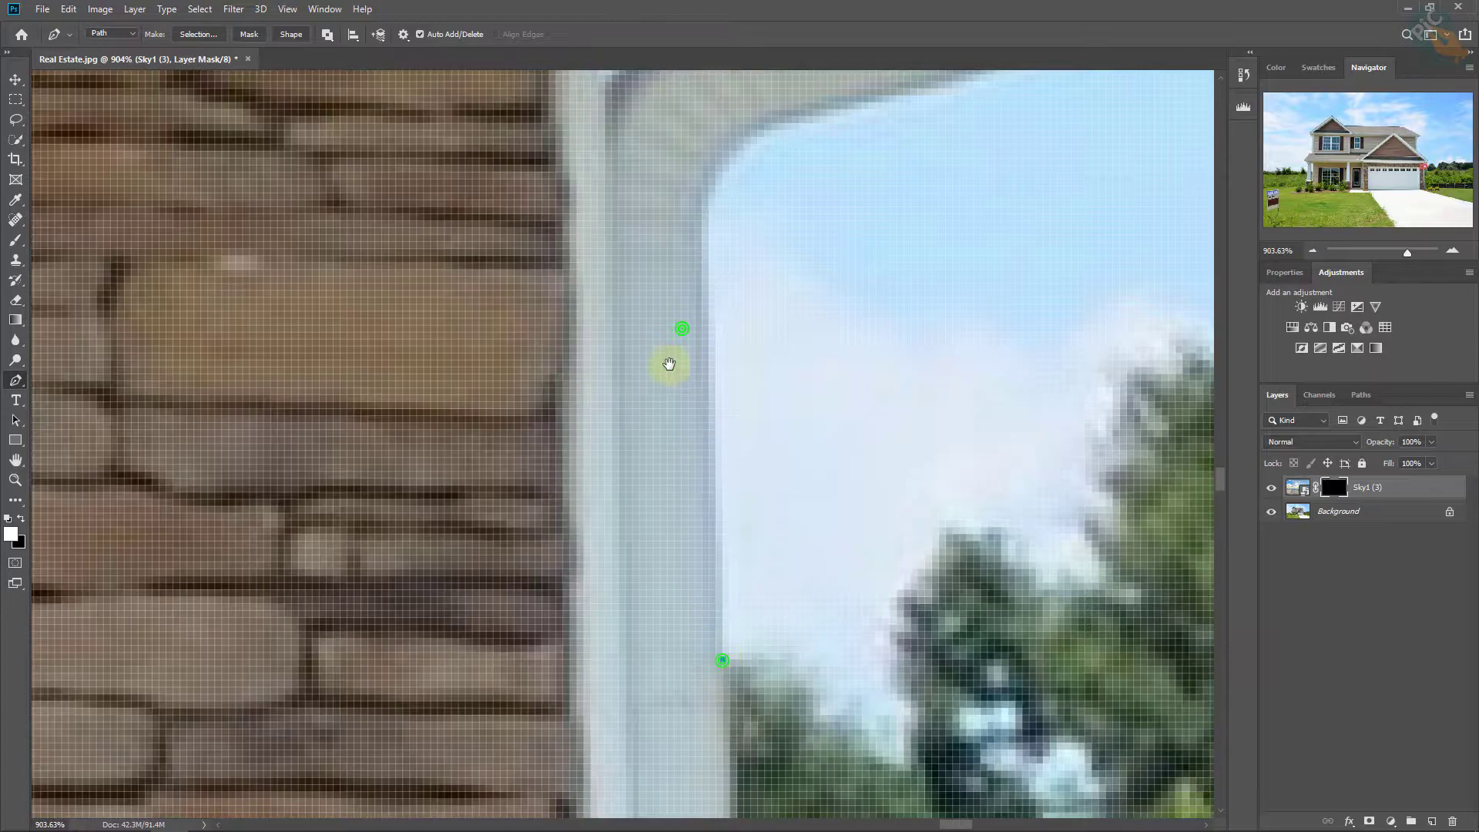
pyautogui.moveTo(670, 363); pyautogui.dragTo(598, 516)
pyautogui.click(603, 454)
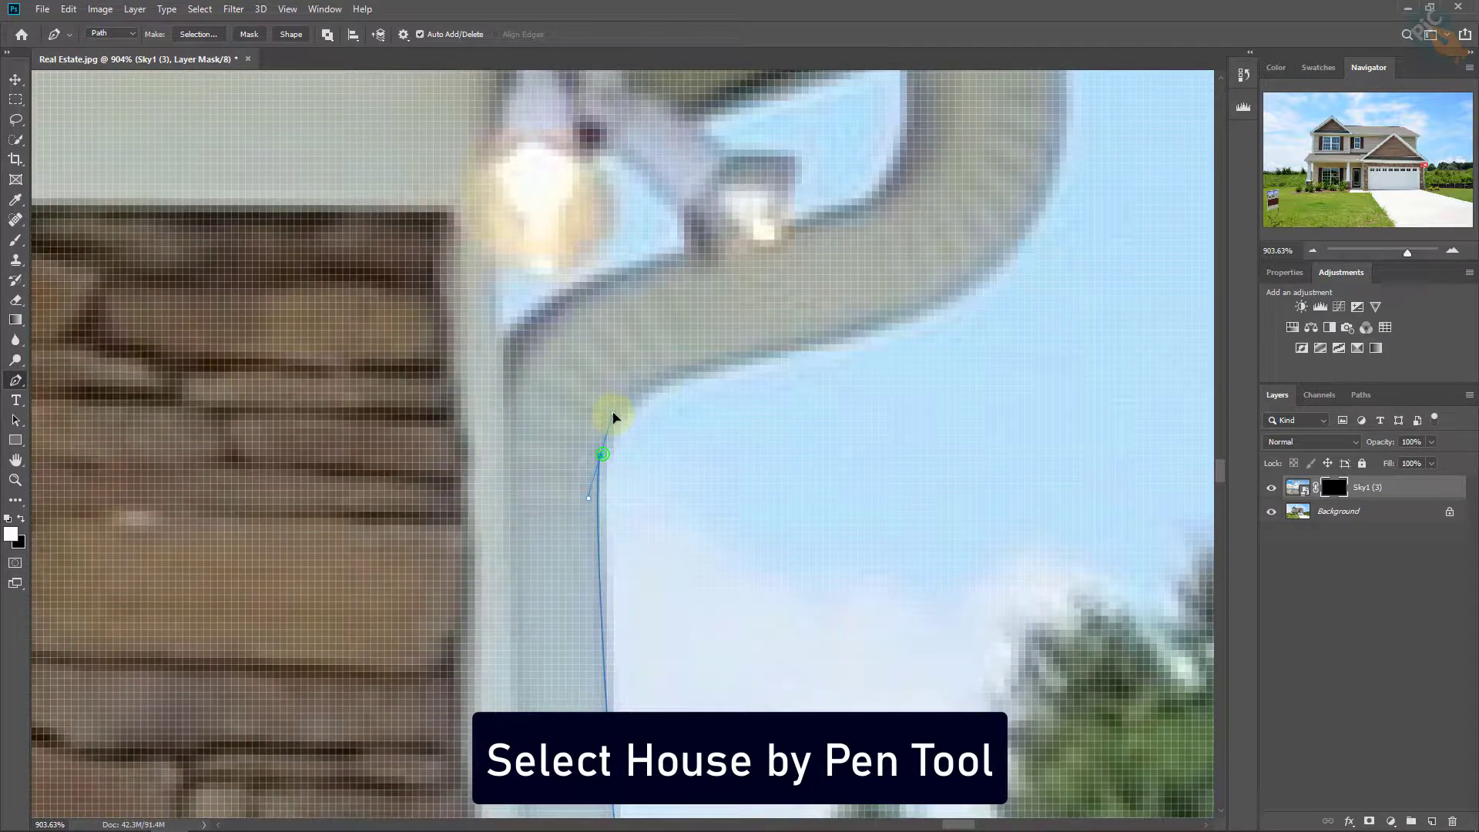
pyautogui.moveTo(710, 367)
pyautogui.mouseDown()
pyautogui.moveTo(765, 360)
pyautogui.moveTo(793, 550)
pyautogui.mouseUp()
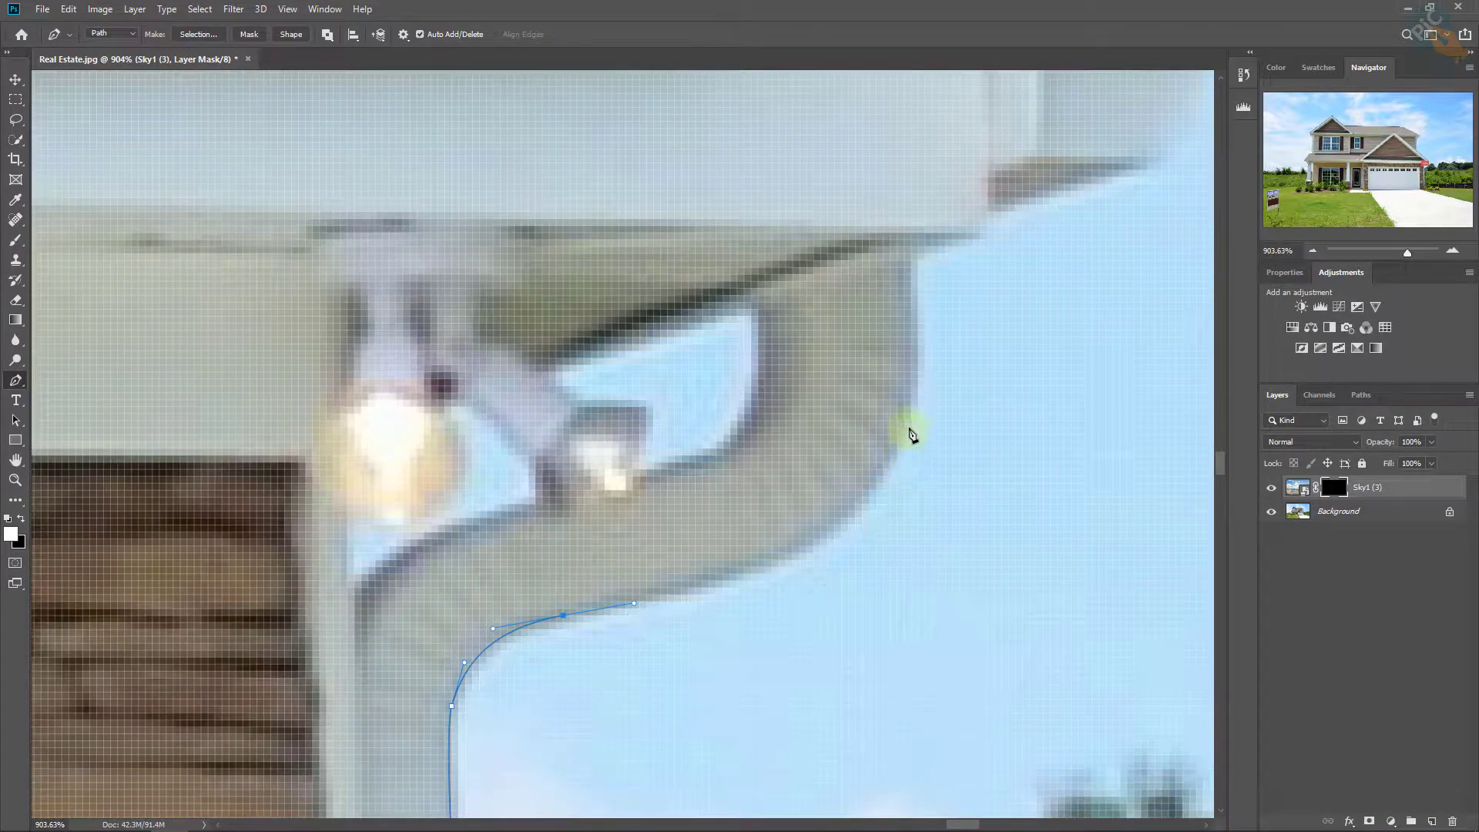
pyautogui.moveTo(911, 421); pyautogui.dragTo(922, 287)
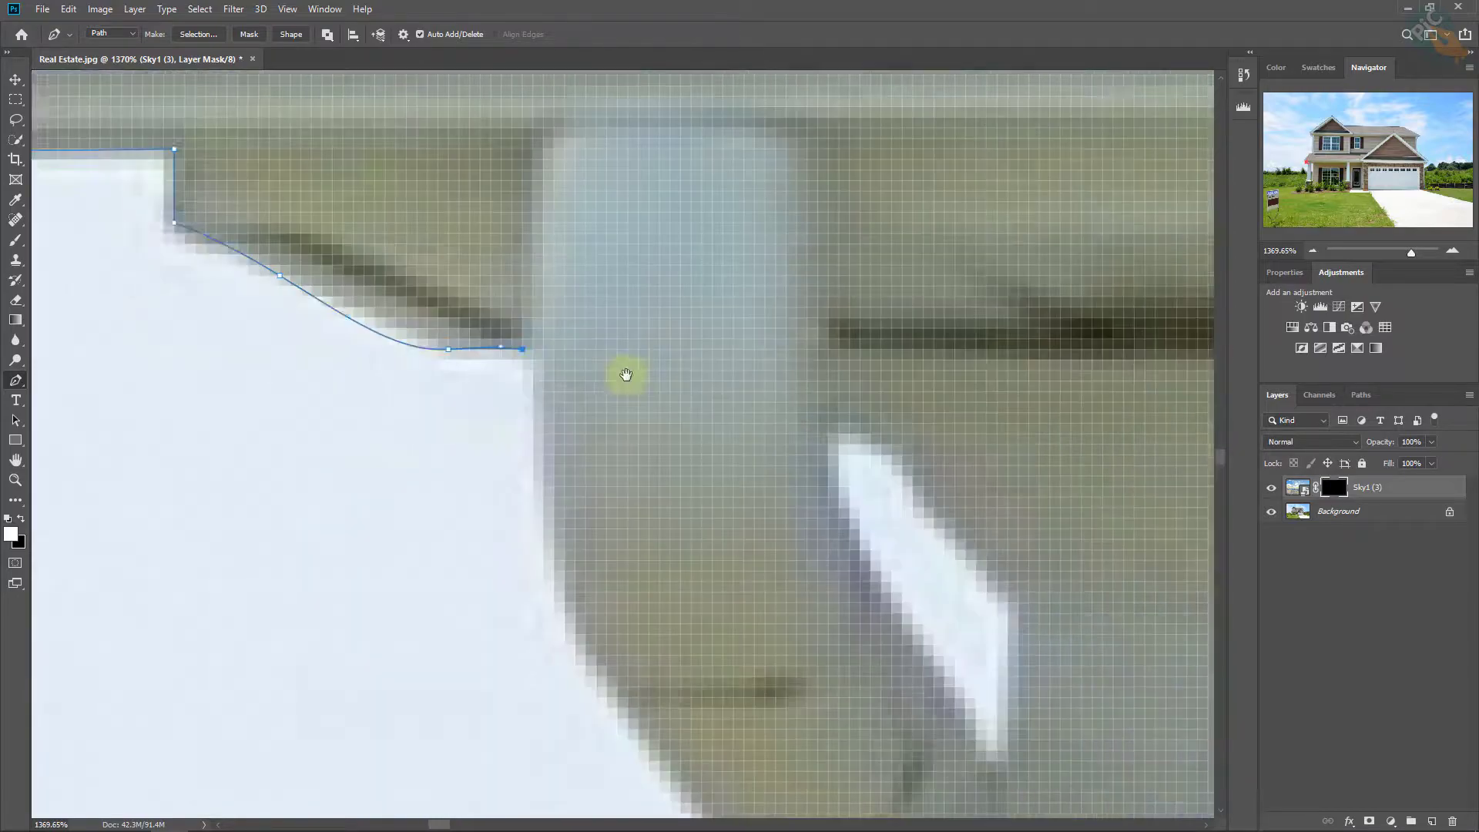
# Extend the path up past the left edge, across the top, and down the right side
pyautogui.scroll(-5, 607, 427)
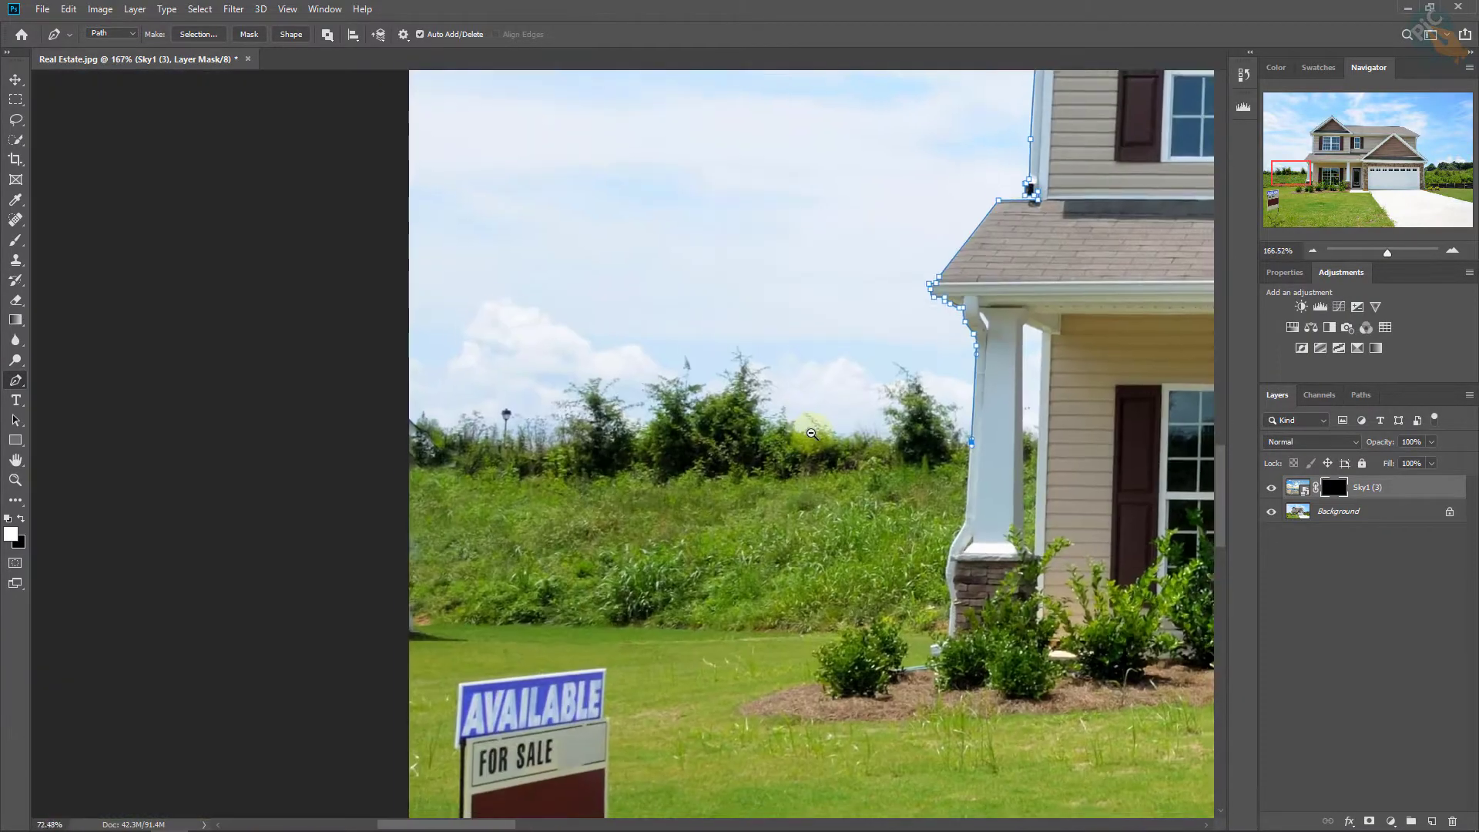
pyautogui.moveTo(613, 462); pyautogui.dragTo(594, 413)
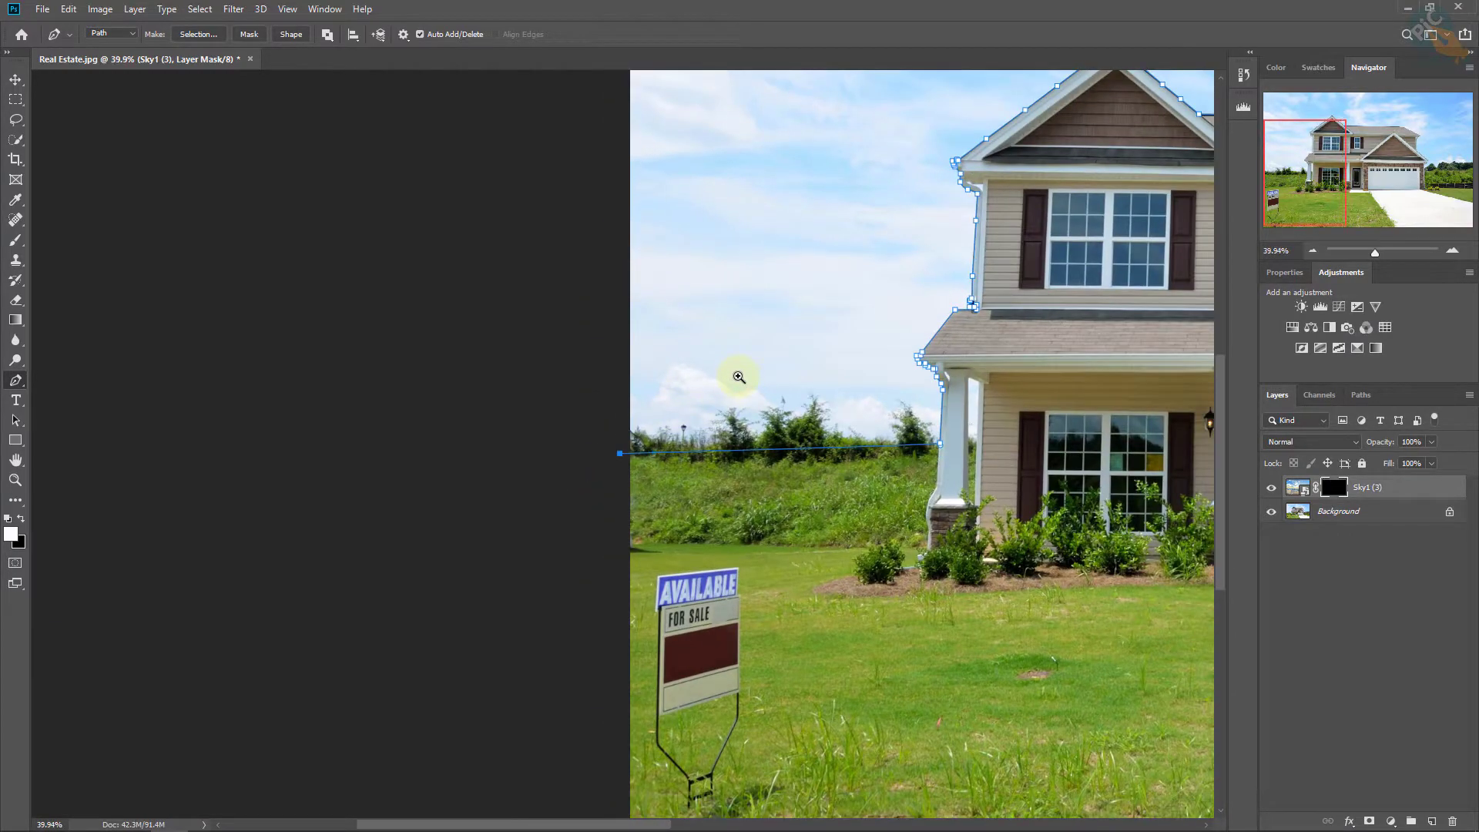
pyautogui.hotkey('ctrl', '0')
pyautogui.scroll(-1, 747, 390)
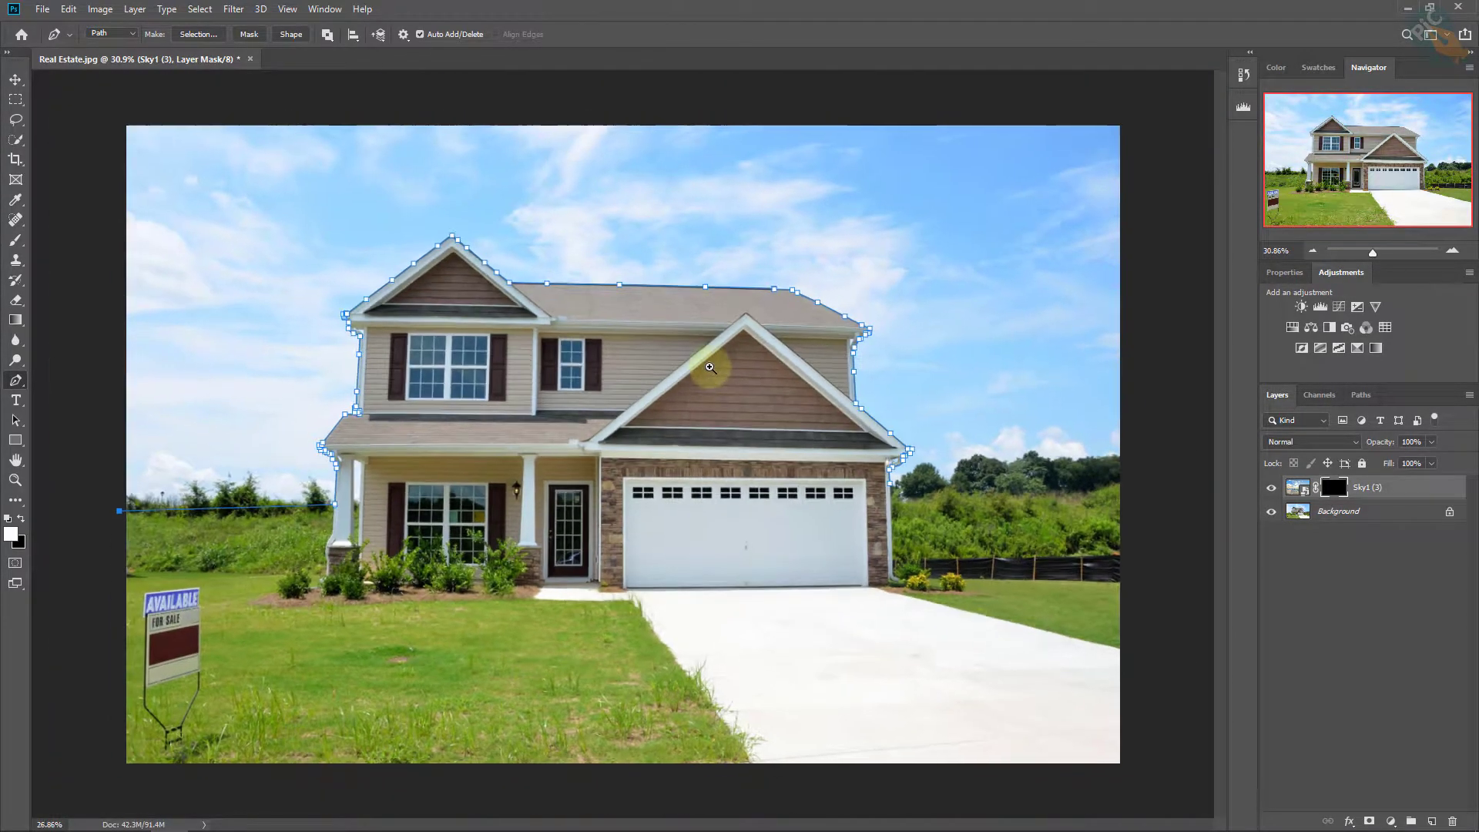
pyautogui.click(110, 98)
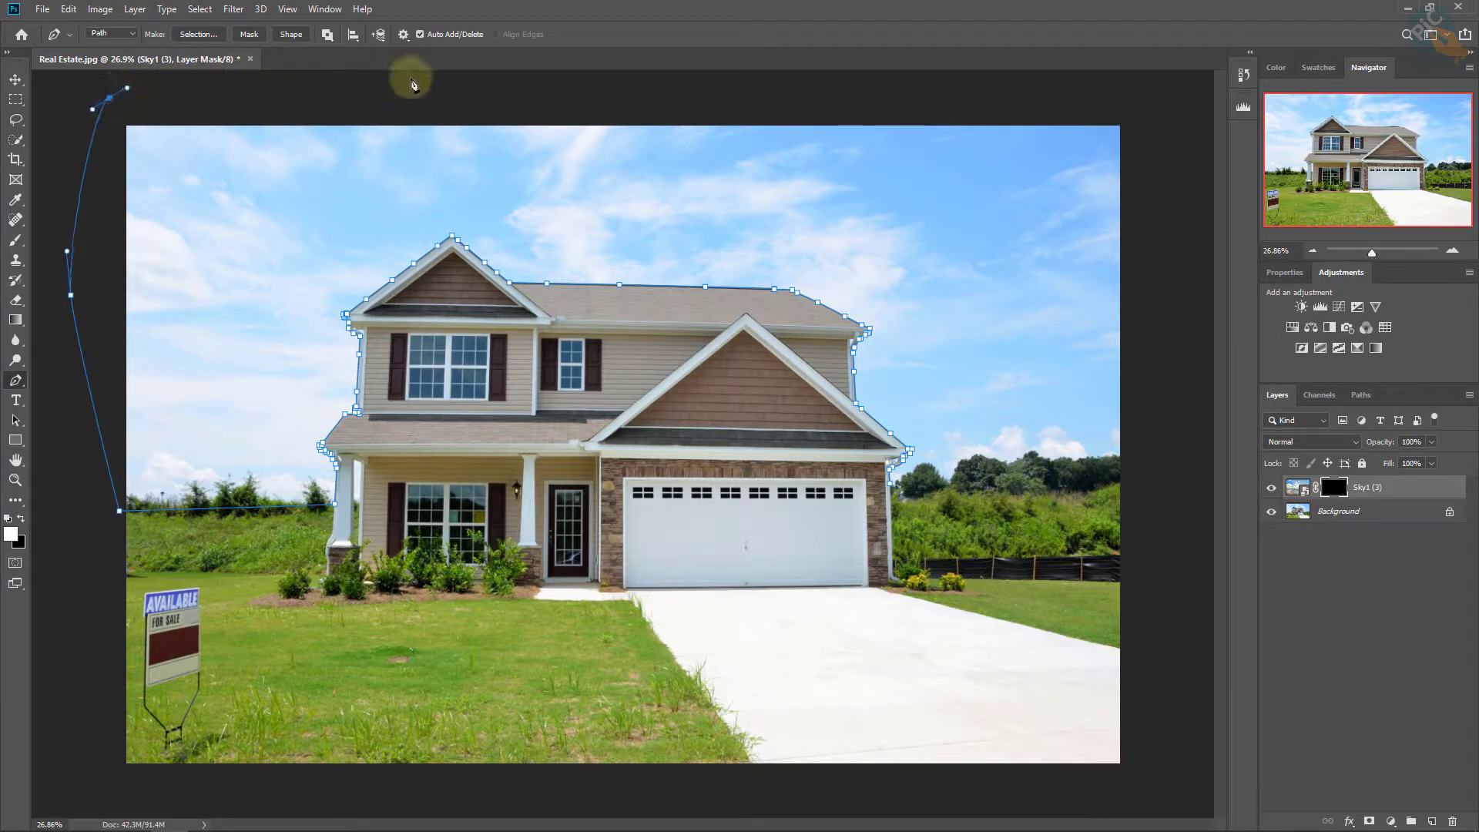
pyautogui.click(805, 91)
pyautogui.click(1147, 107)
pyautogui.click(1172, 401)
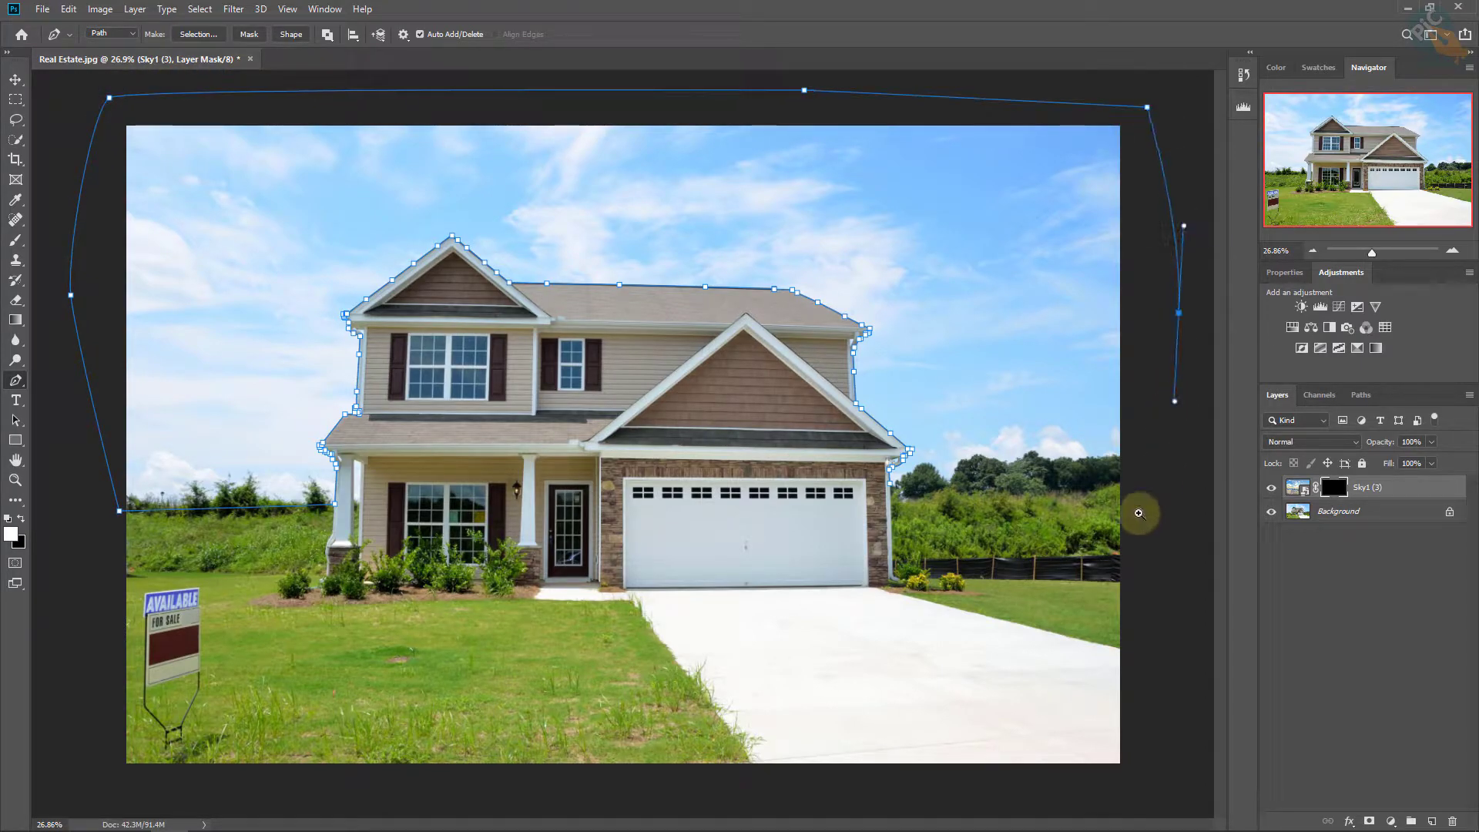
pyautogui.scroll(8, 1140, 494)
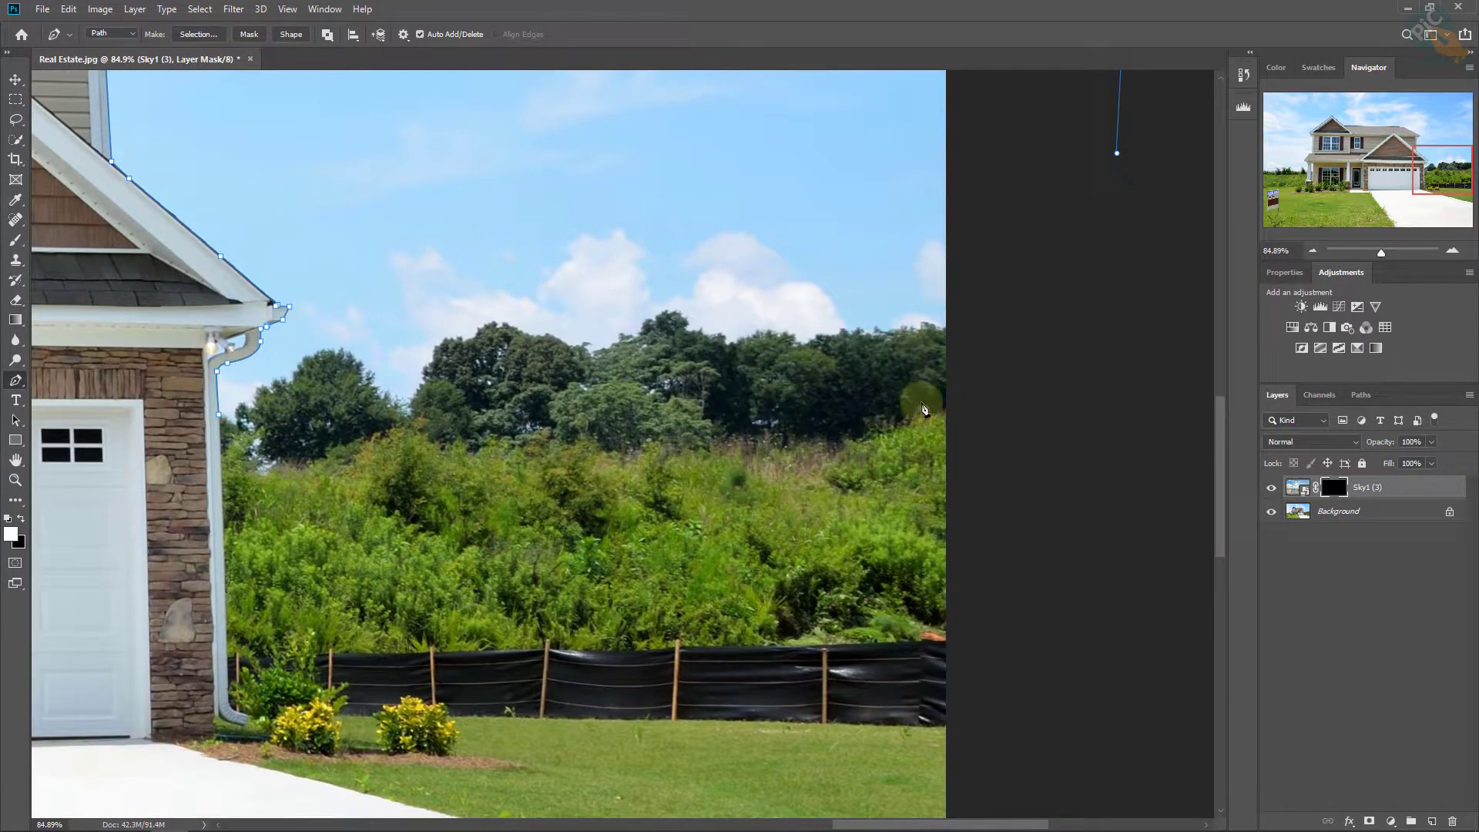
# Carry the path along the treeline to a curved anchor by the downspout
pyautogui.click(586, 388)
pyautogui.click(537, 392)
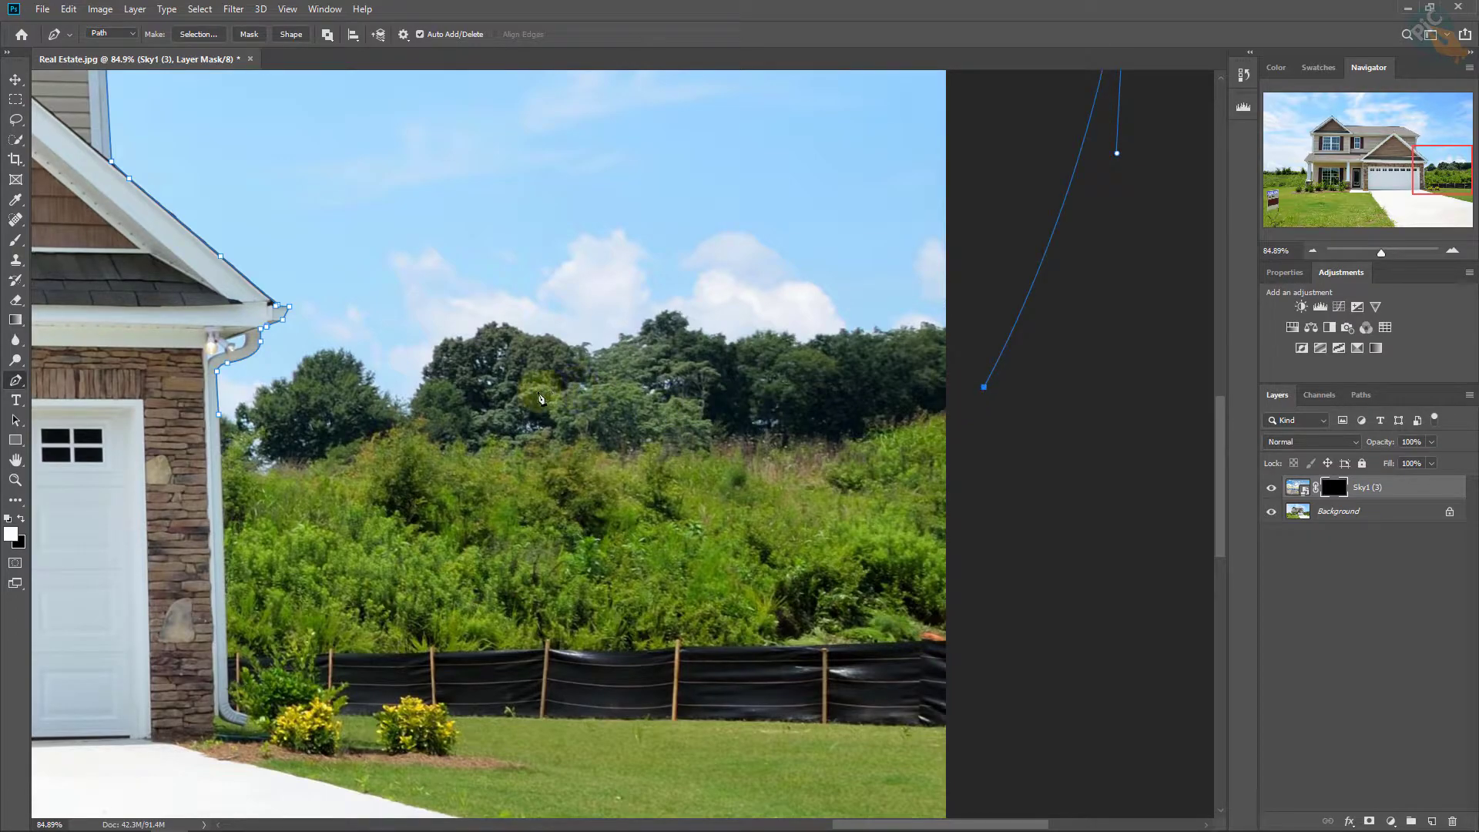
pyautogui.click(397, 418)
pyautogui.click(355, 404)
pyautogui.scroll(4, 272, 414)
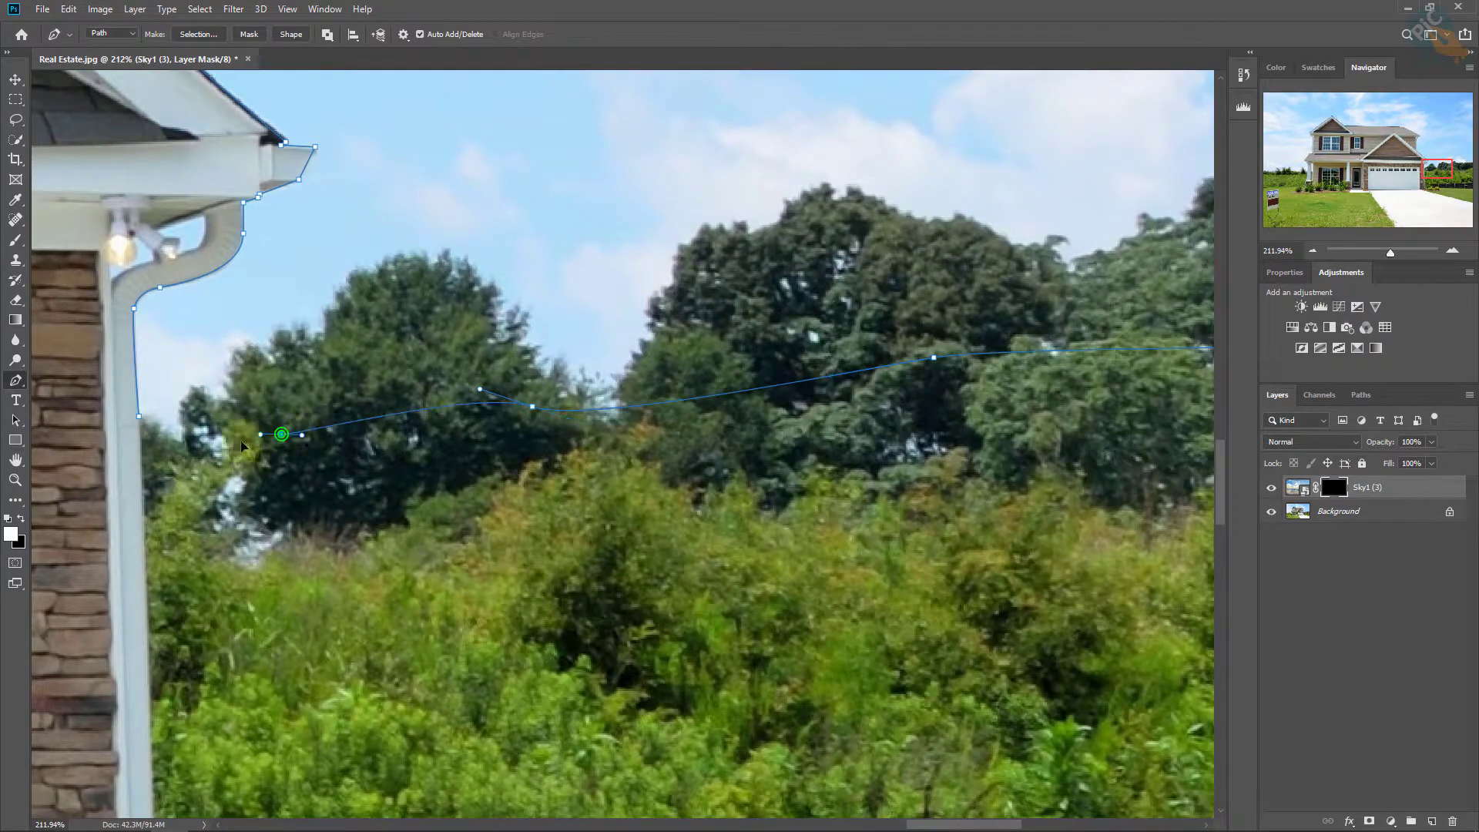
pyautogui.scroll(-1, 280, 429)
pyautogui.scroll(1, 422, 431)
pyautogui.scroll(1, 422, 431)
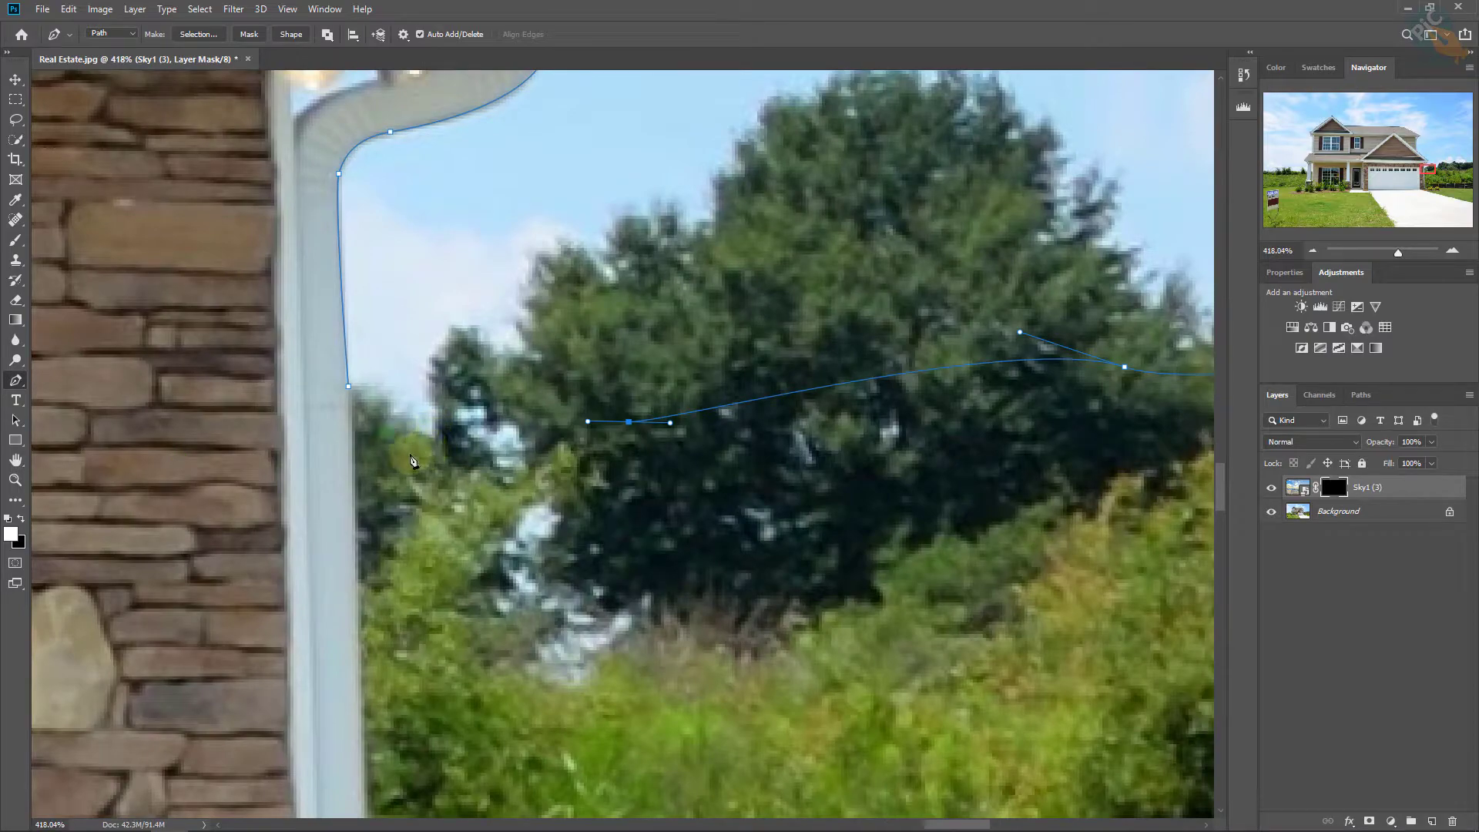
pyautogui.moveTo(408, 454); pyautogui.dragTo(371, 441)
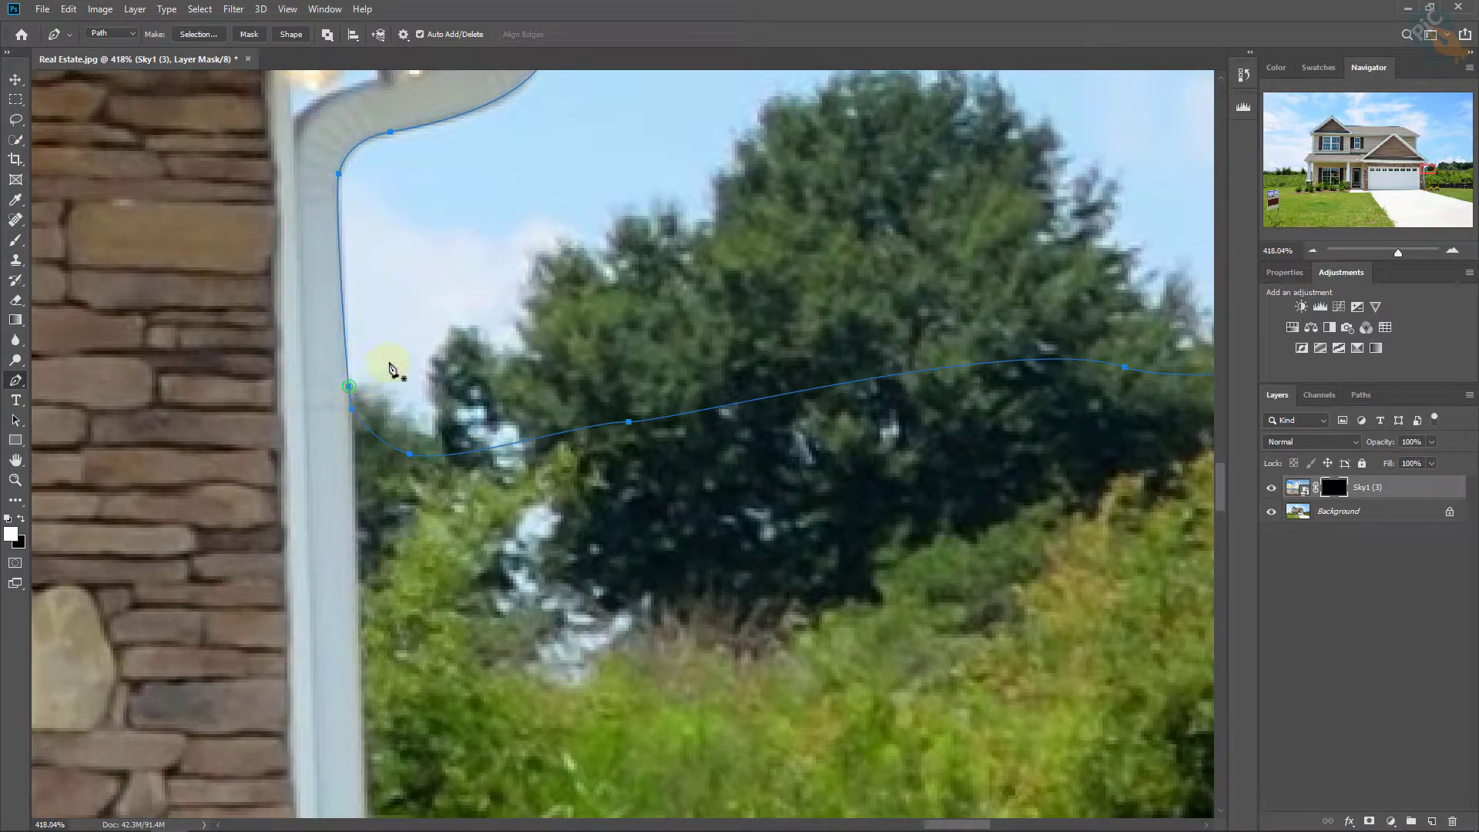
pyautogui.scroll(-2, 851, 308)
pyautogui.scroll(-1, 850, 308)
# Trace a curve around the sky gap by the gutter near the light fixture
pyautogui.moveTo(705, 340); pyautogui.dragTo(832, 609)
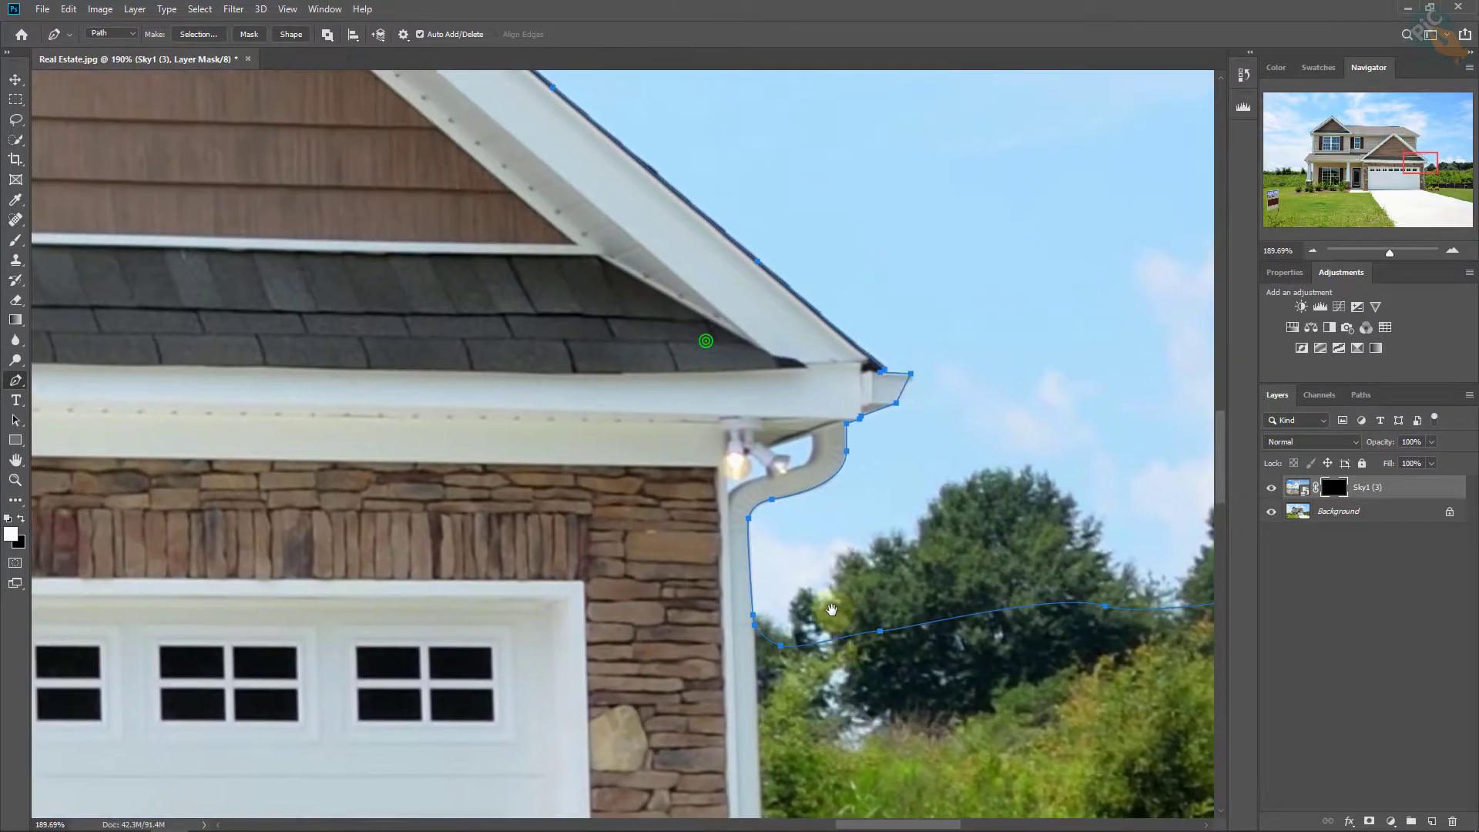
pyautogui.moveTo(805, 443)
pyautogui.mouseDown()
pyautogui.moveTo(842, 423)
pyautogui.moveTo(908, 446)
pyautogui.moveTo(941, 436)
pyautogui.mouseUp()
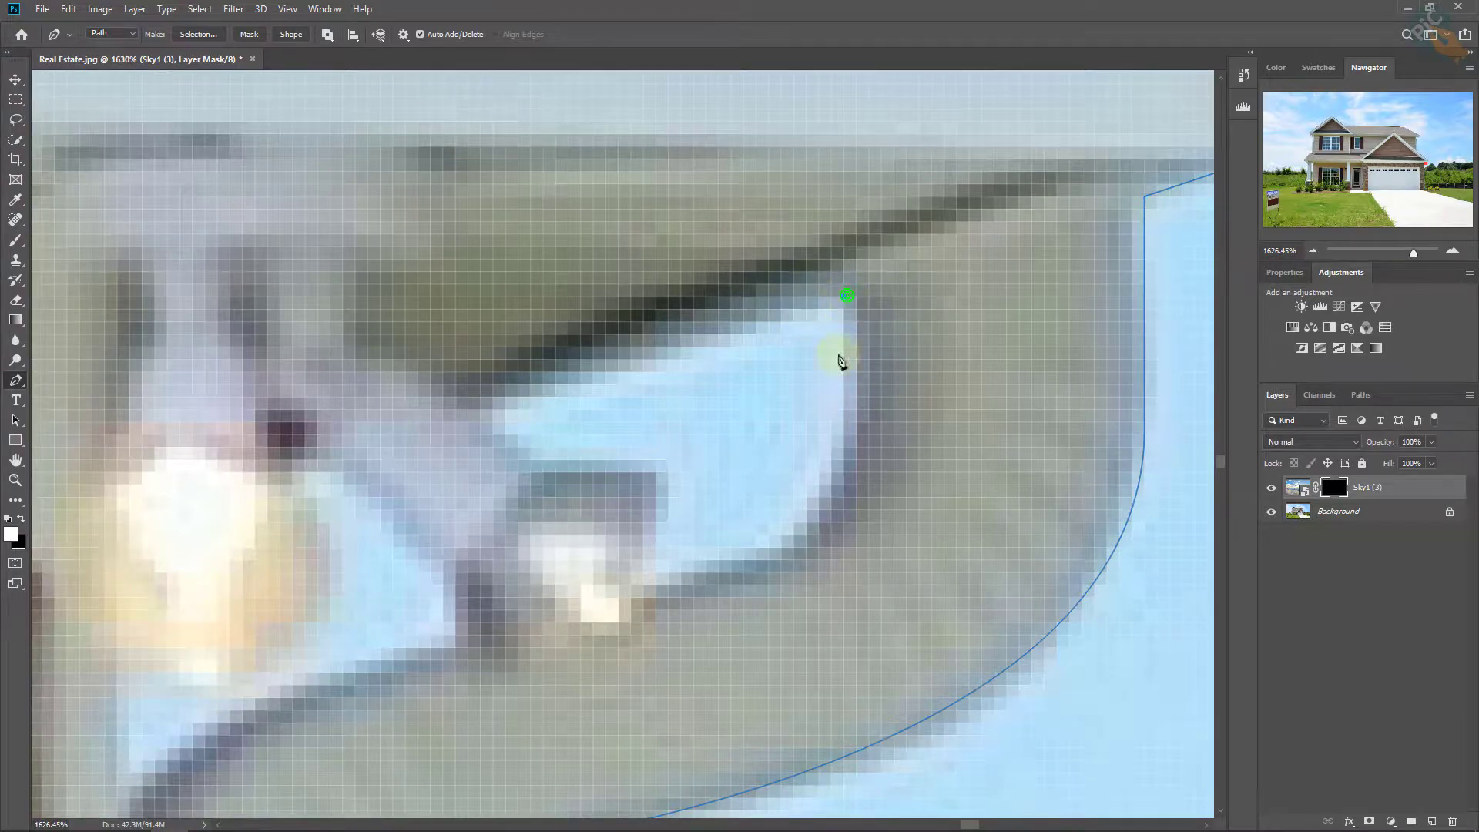
pyautogui.moveTo(798, 535); pyautogui.dragTo(717, 590)
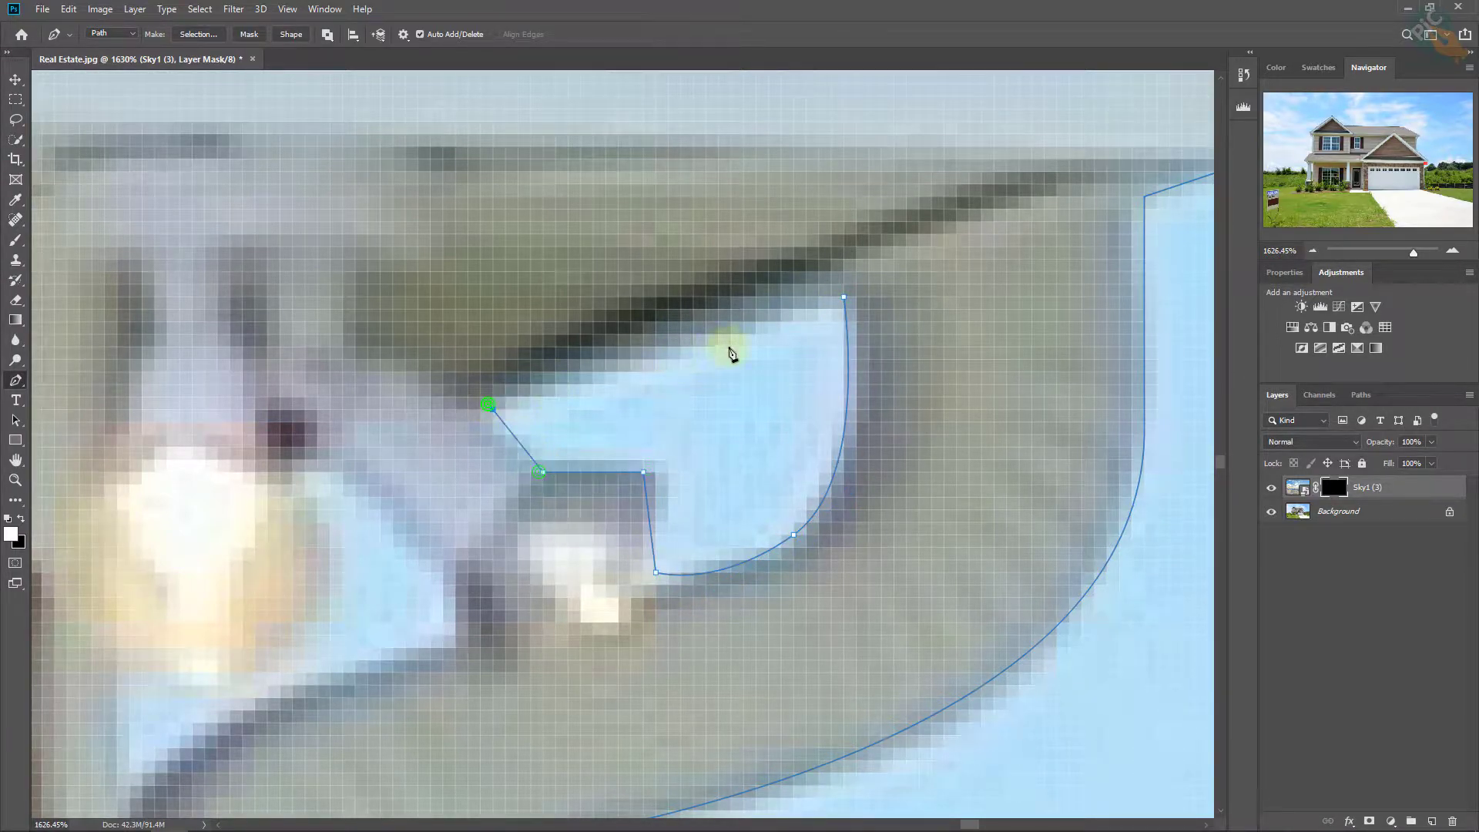
pyautogui.moveTo(732, 354)
pyautogui.mouseDown()
pyautogui.moveTo(941, 294)
pyautogui.moveTo(601, 568)
pyautogui.moveTo(807, 248)
pyautogui.mouseUp()
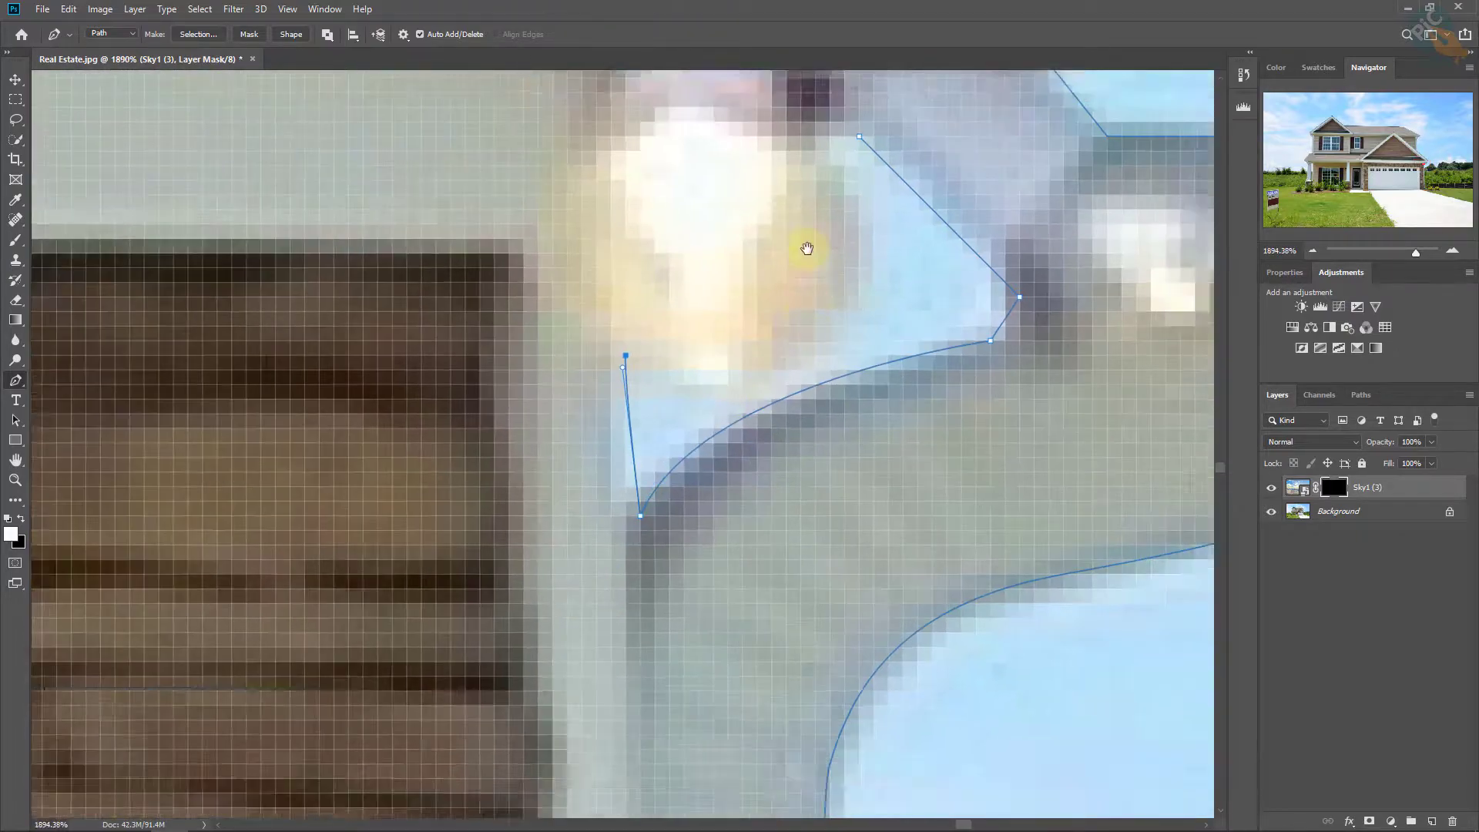
pyautogui.scroll(-3, 806, 248)
pyautogui.scroll(-3, 852, 347)
pyautogui.scroll(-2, 771, 423)
pyautogui.scroll(-2, 717, 483)
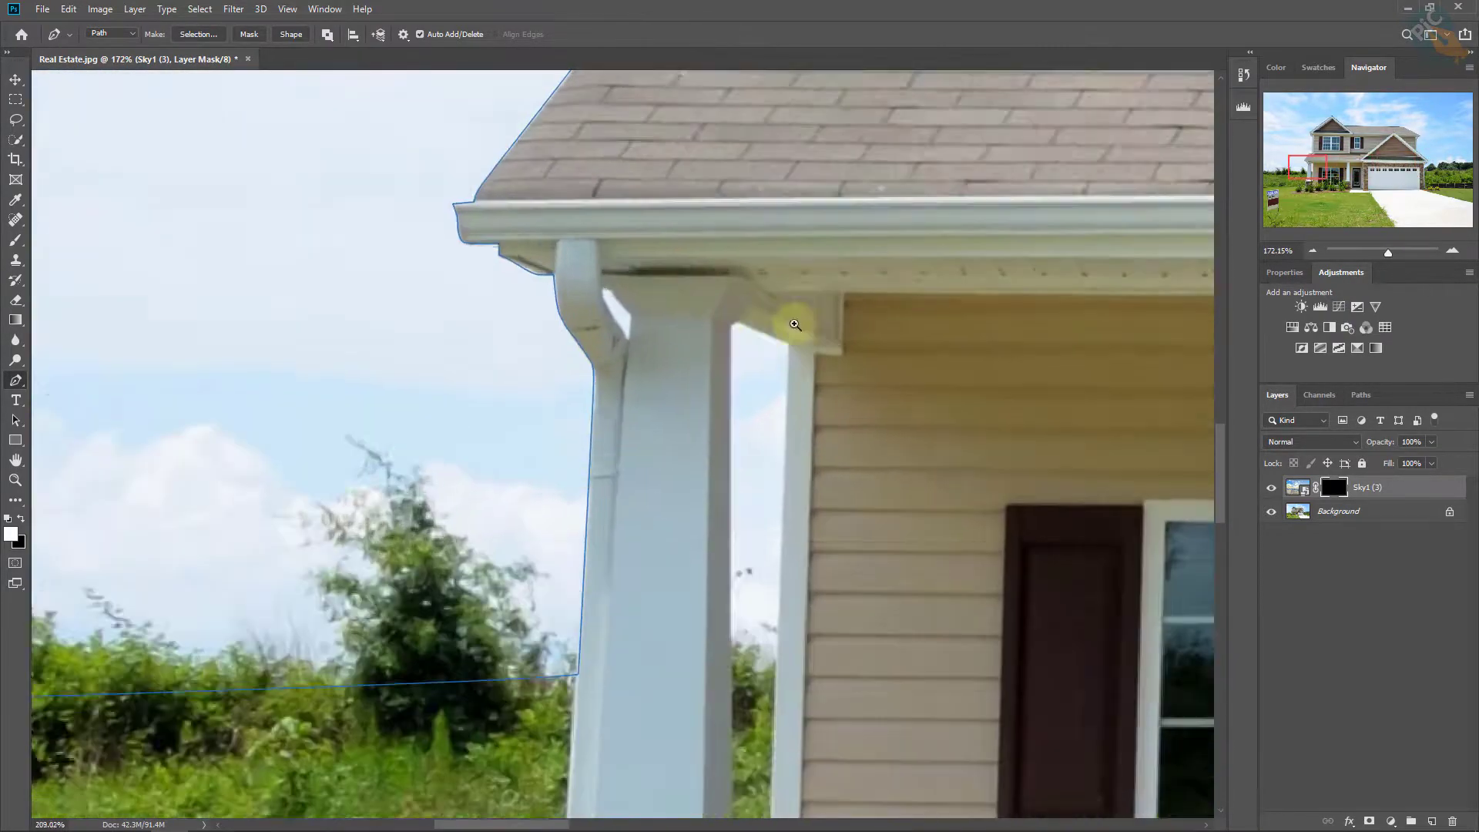
pyautogui.scroll(5, 795, 324)
pyautogui.scroll(-3, 865, 645)
pyautogui.scroll(4, 771, 663)
# Anchor the path at the porch column base and along the roof corner edge
pyautogui.click(748, 687)
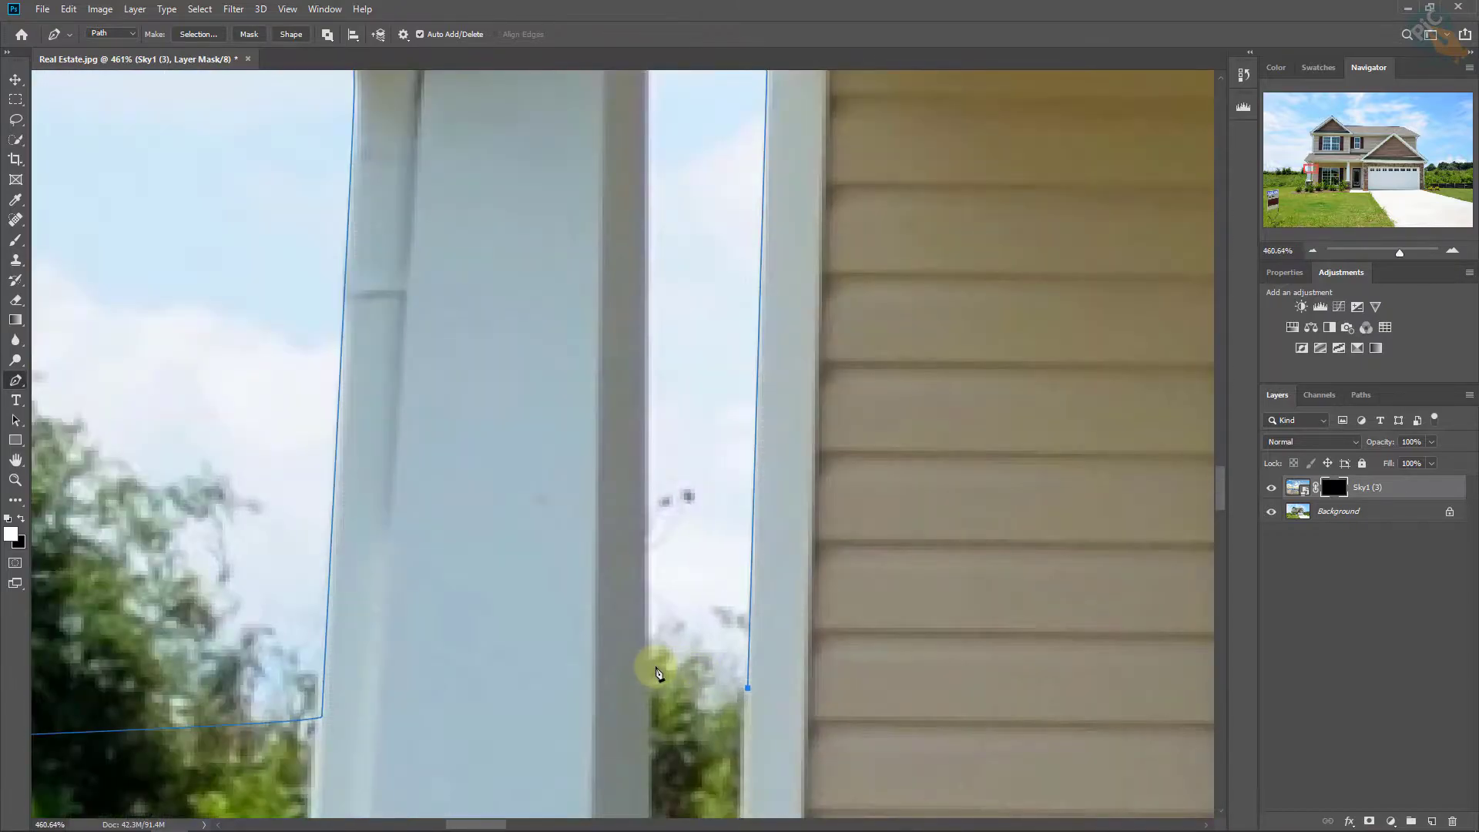
pyautogui.scroll(1, 659, 674)
pyautogui.scroll(5, 662, 346)
pyautogui.click(686, 446)
pyautogui.click(783, 413)
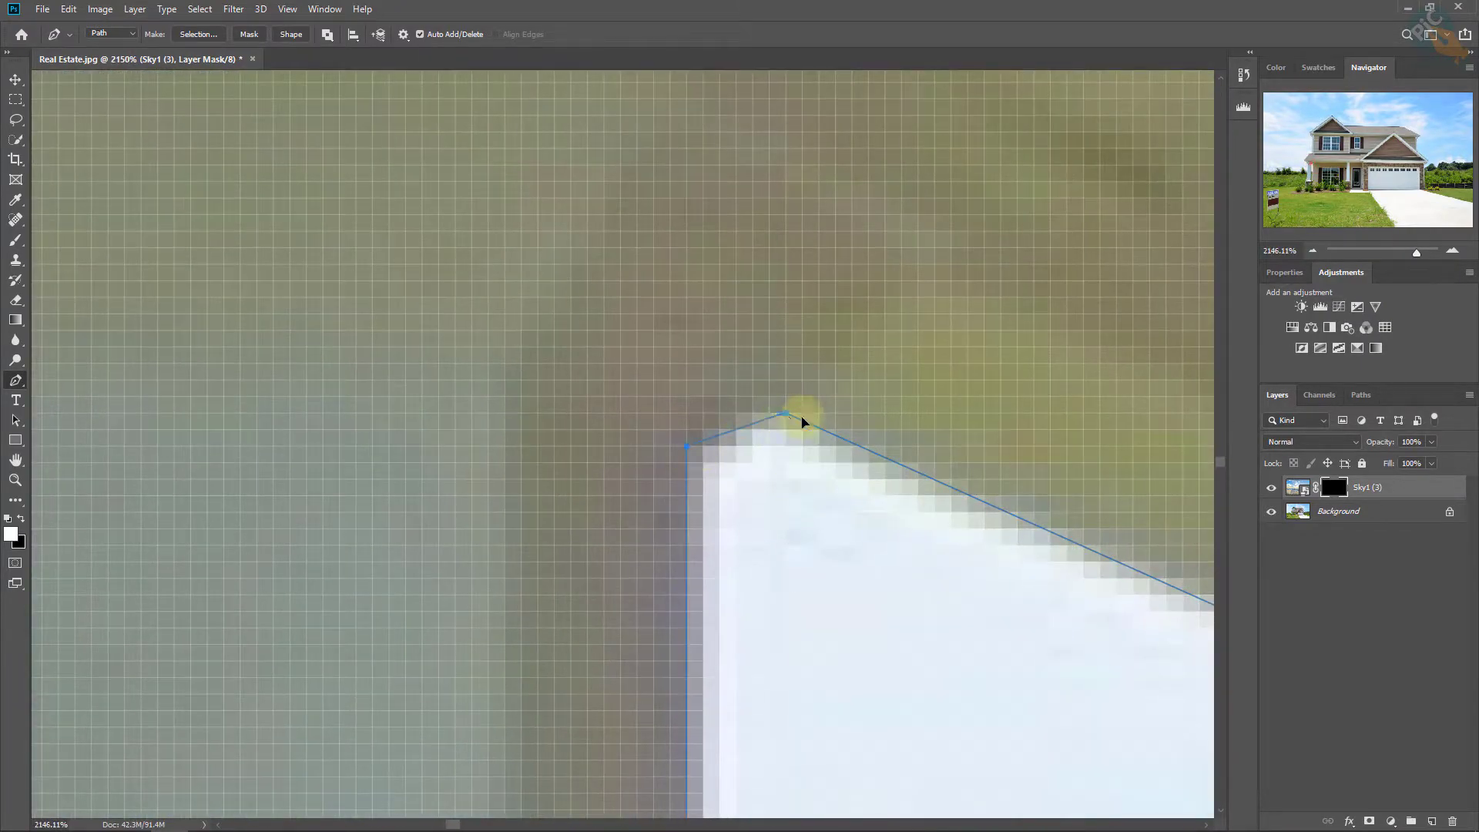
pyautogui.scroll(-5, 801, 421)
pyautogui.scroll(5, 693, 495)
# Outline the white sky slat with anchors
pyautogui.click(490, 242)
pyautogui.click(699, 465)
pyautogui.click(686, 689)
pyautogui.click(532, 480)
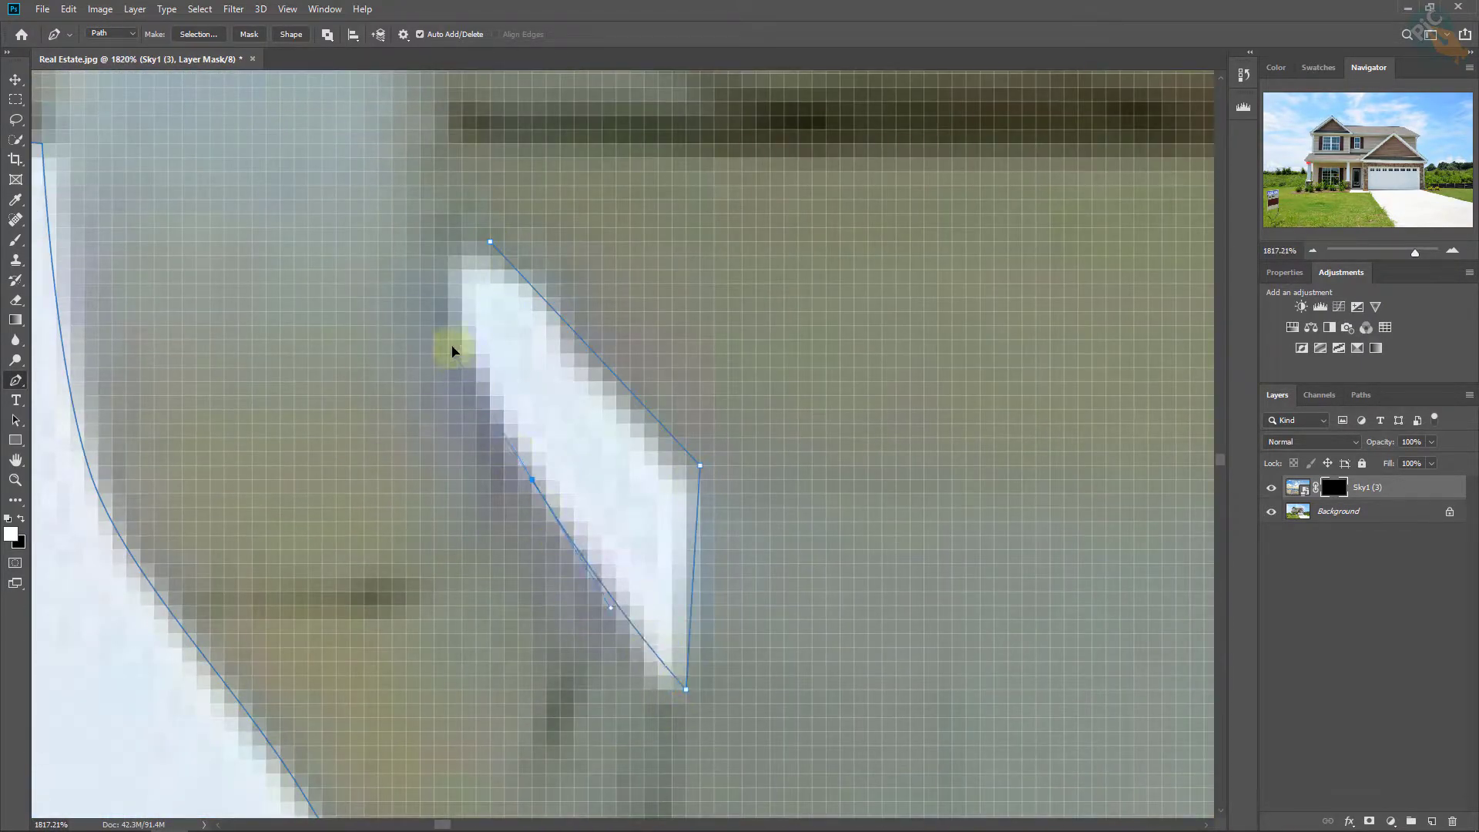
pyautogui.scroll(-2, 731, 403)
pyautogui.scroll(-3, 756, 466)
pyautogui.scroll(-3, 809, 502)
pyautogui.scroll(7, 569, 330)
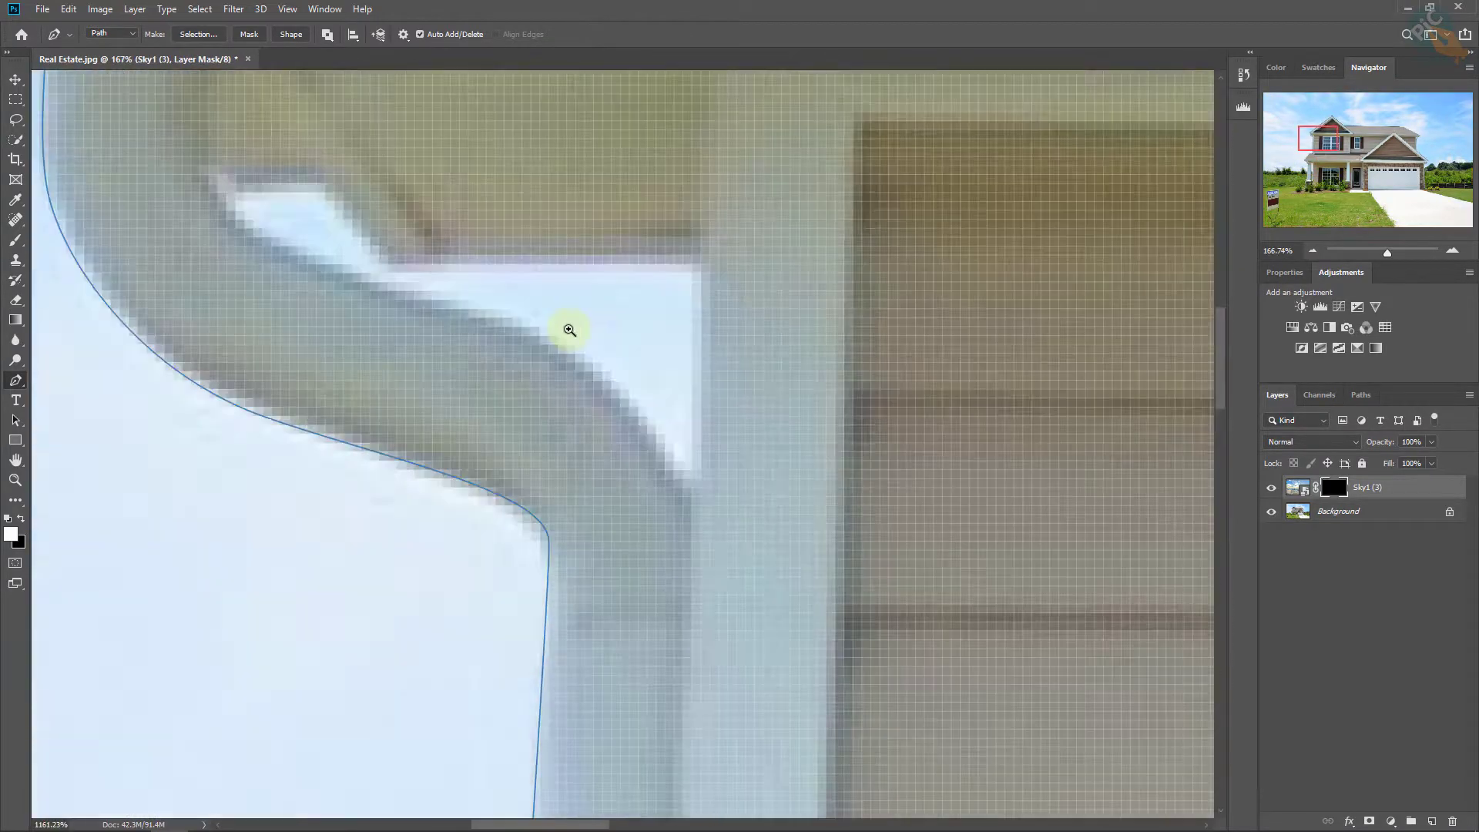
pyautogui.scroll(1, 569, 330)
# Outline the bright sky opening in the trim and close it
pyautogui.click(311, 159)
pyautogui.click(380, 250)
pyautogui.click(730, 250)
pyautogui.click(720, 499)
pyautogui.click(471, 299)
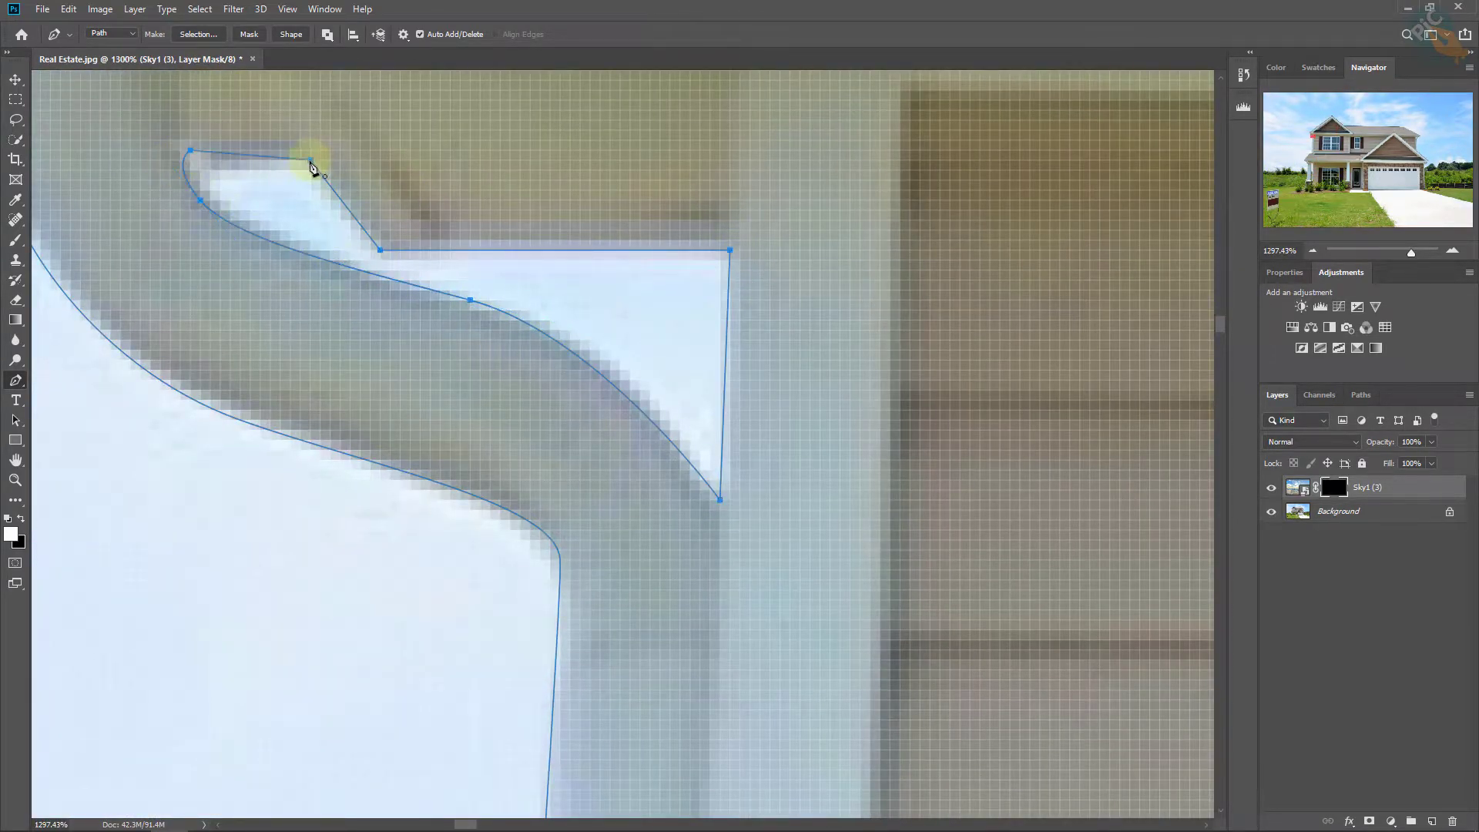
pyautogui.click(310, 160)
pyautogui.scroll(-10, 799, 463)
pyautogui.scroll(5, 1123, 317)
pyautogui.scroll(4, 782, 323)
# Outline and close another small sky gap, then view the whole house
pyautogui.click(819, 188)
pyautogui.moveTo(613, 625); pyautogui.dragTo(621, 633)
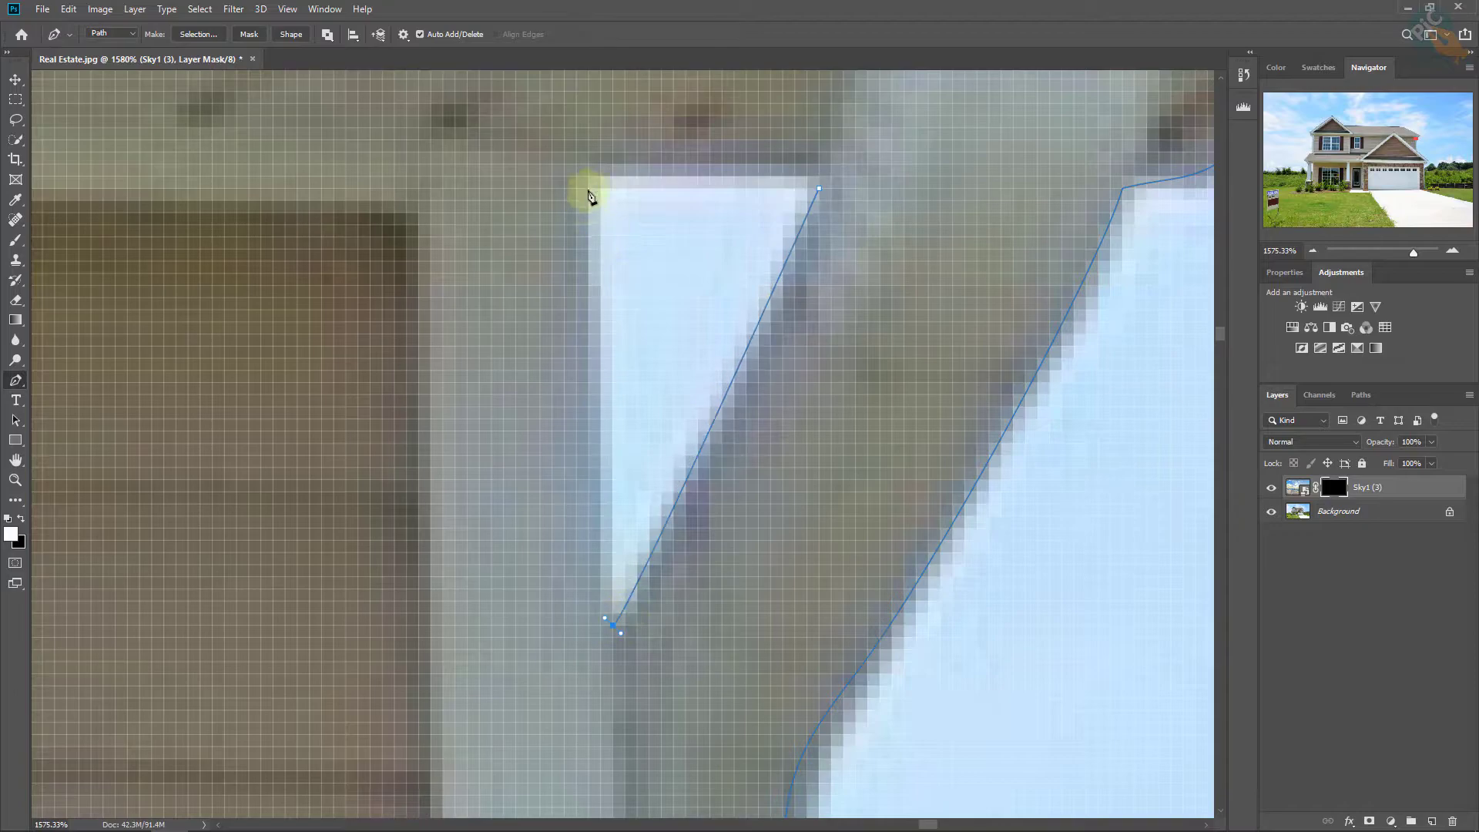
pyautogui.click(588, 188)
pyautogui.click(819, 190)
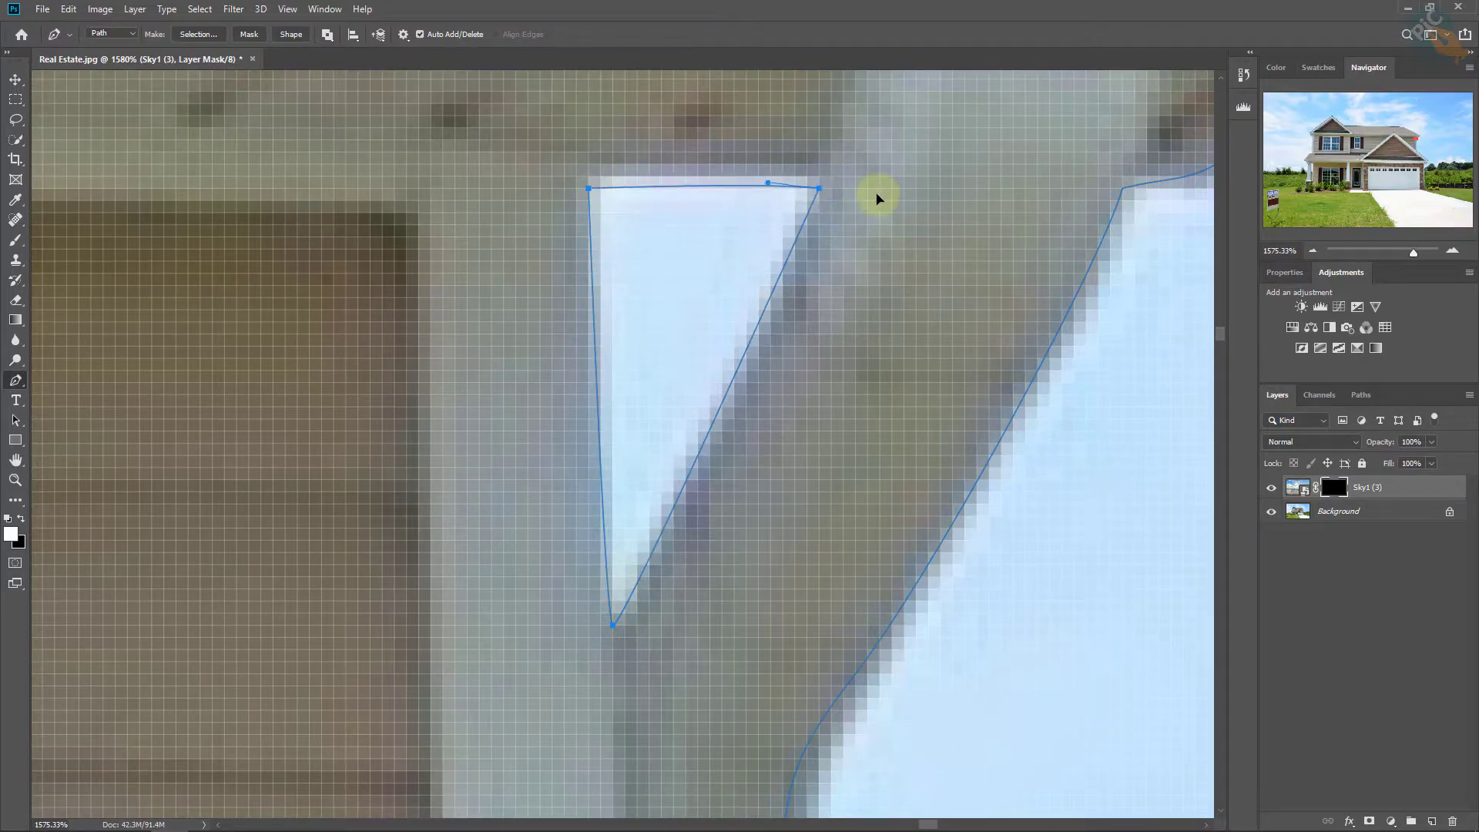
pyautogui.scroll(-3, 866, 271)
pyautogui.scroll(-3, 771, 238)
pyautogui.scroll(-2, 1034, 621)
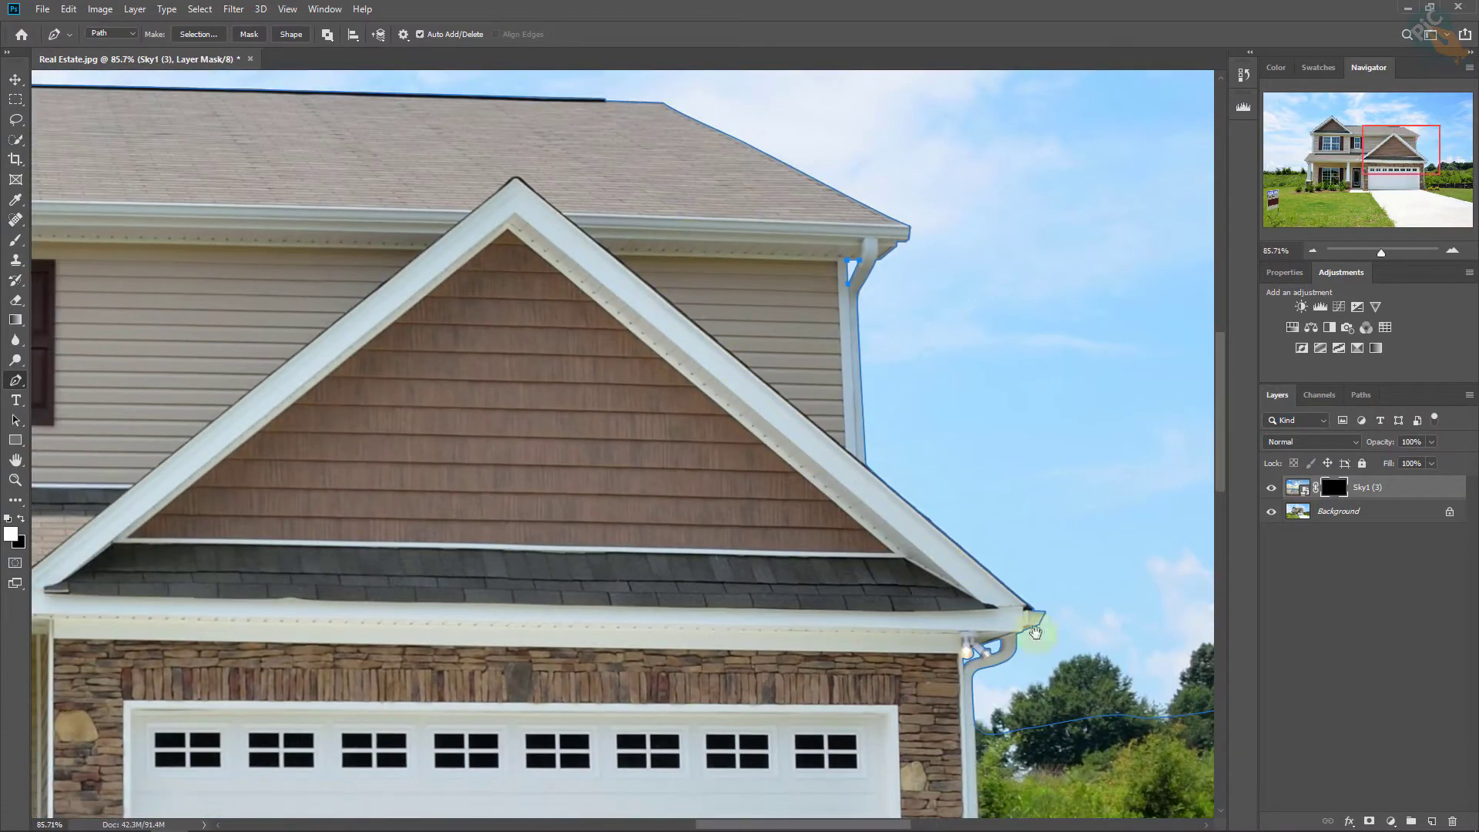
pyautogui.scroll(-2, 954, 406)
pyautogui.scroll(-2, 934, 455)
pyautogui.scroll(-2, 809, 511)
pyautogui.scroll(-2, 809, 511)
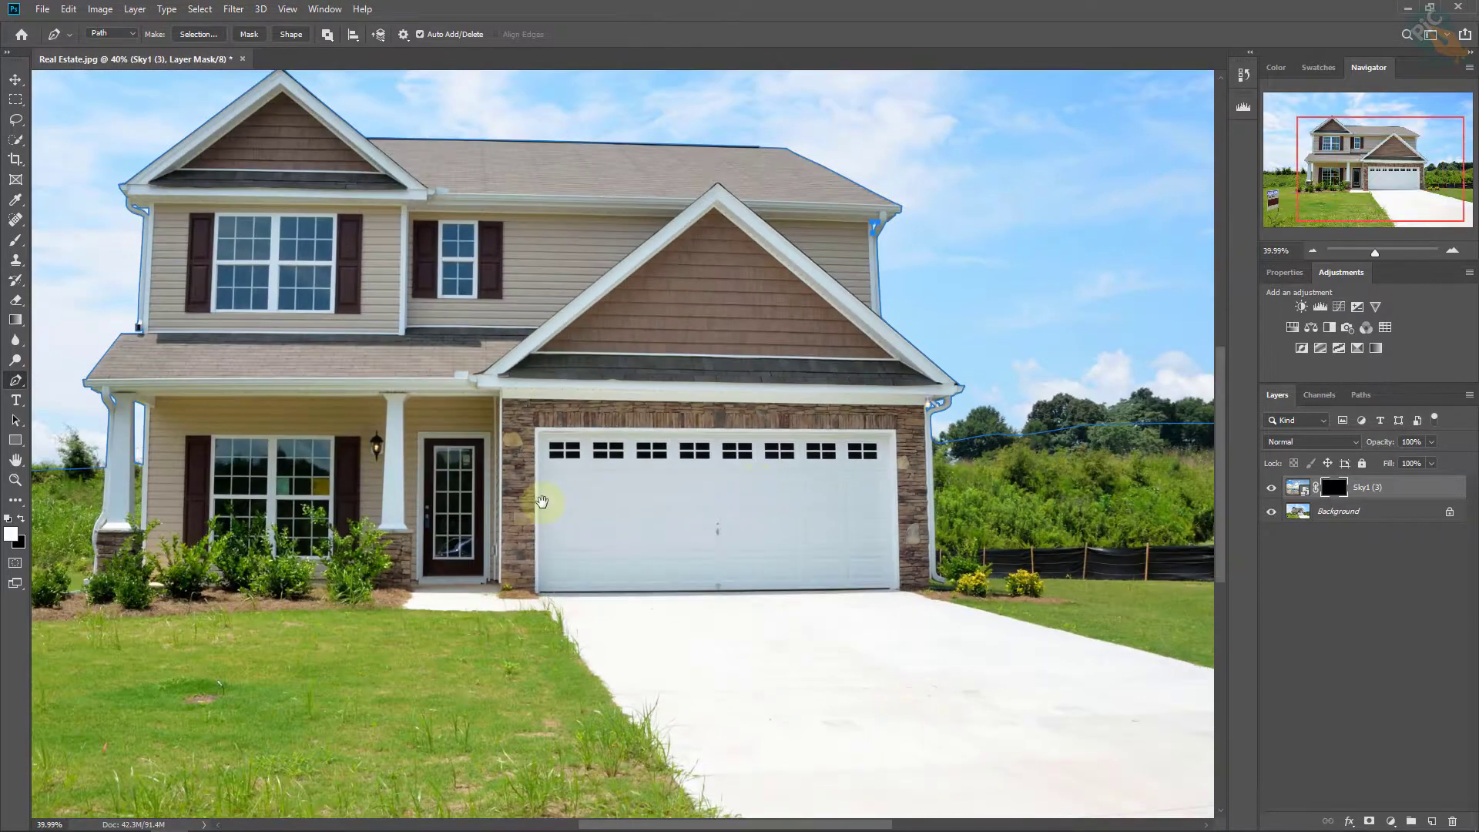
pyautogui.moveTo(539, 501); pyautogui.dragTo(718, 489)
# Save the Work Path as Path 1 in the Paths panel and return to Layers
pyautogui.scroll(-2, 717, 490)
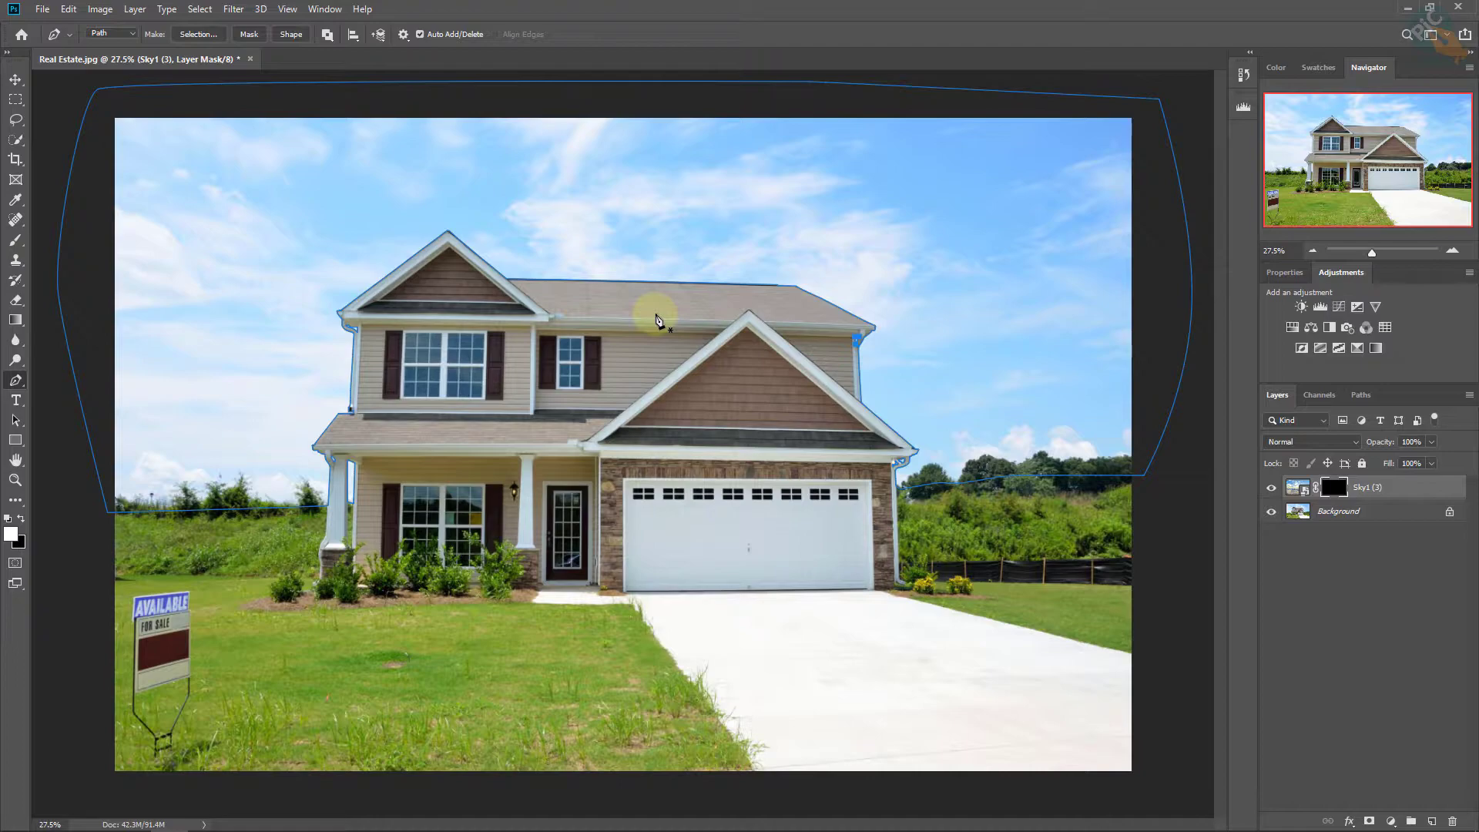
pyautogui.click(1361, 395)
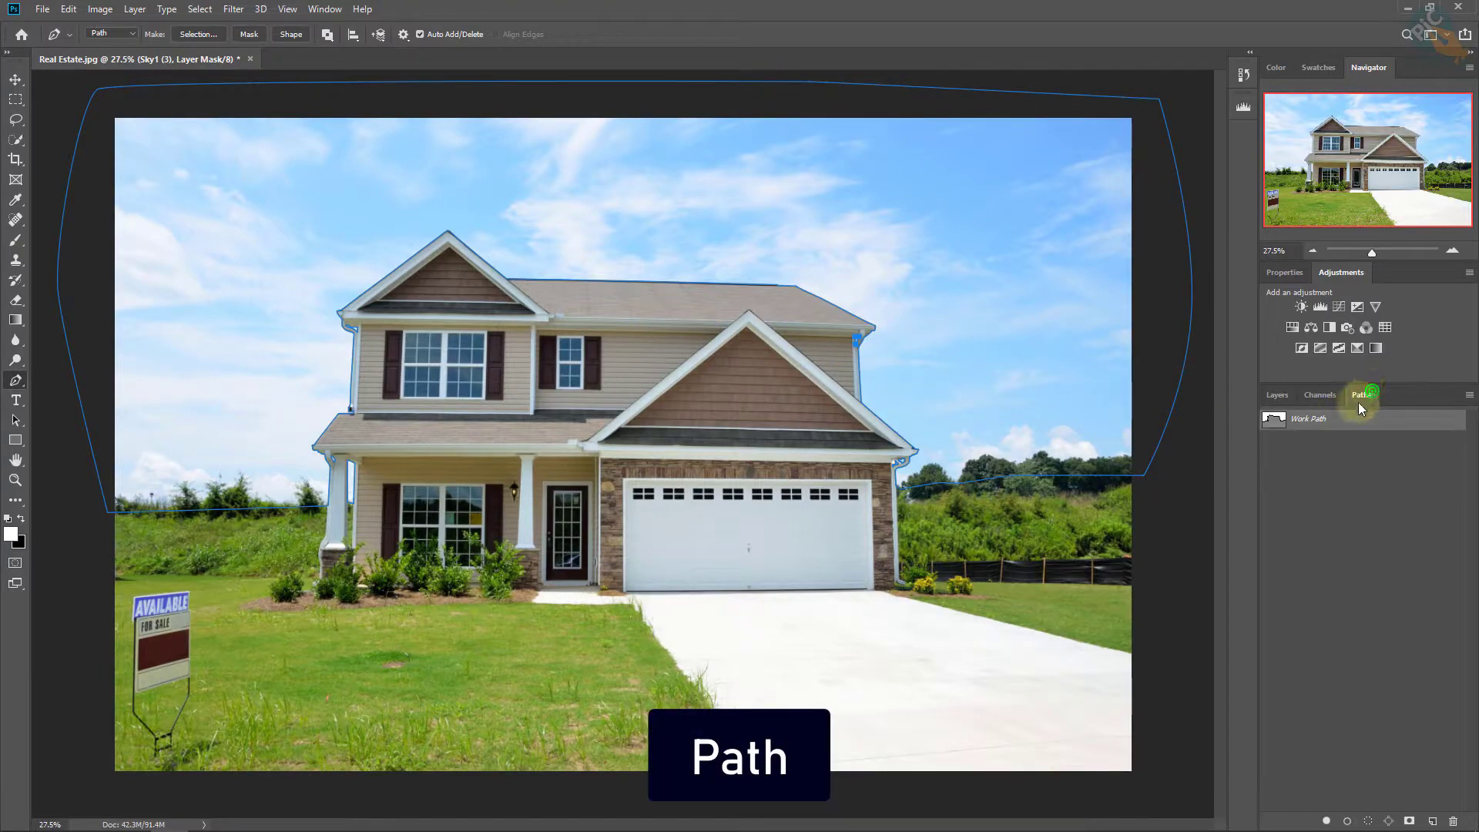
pyautogui.doubleClick(1280, 420)
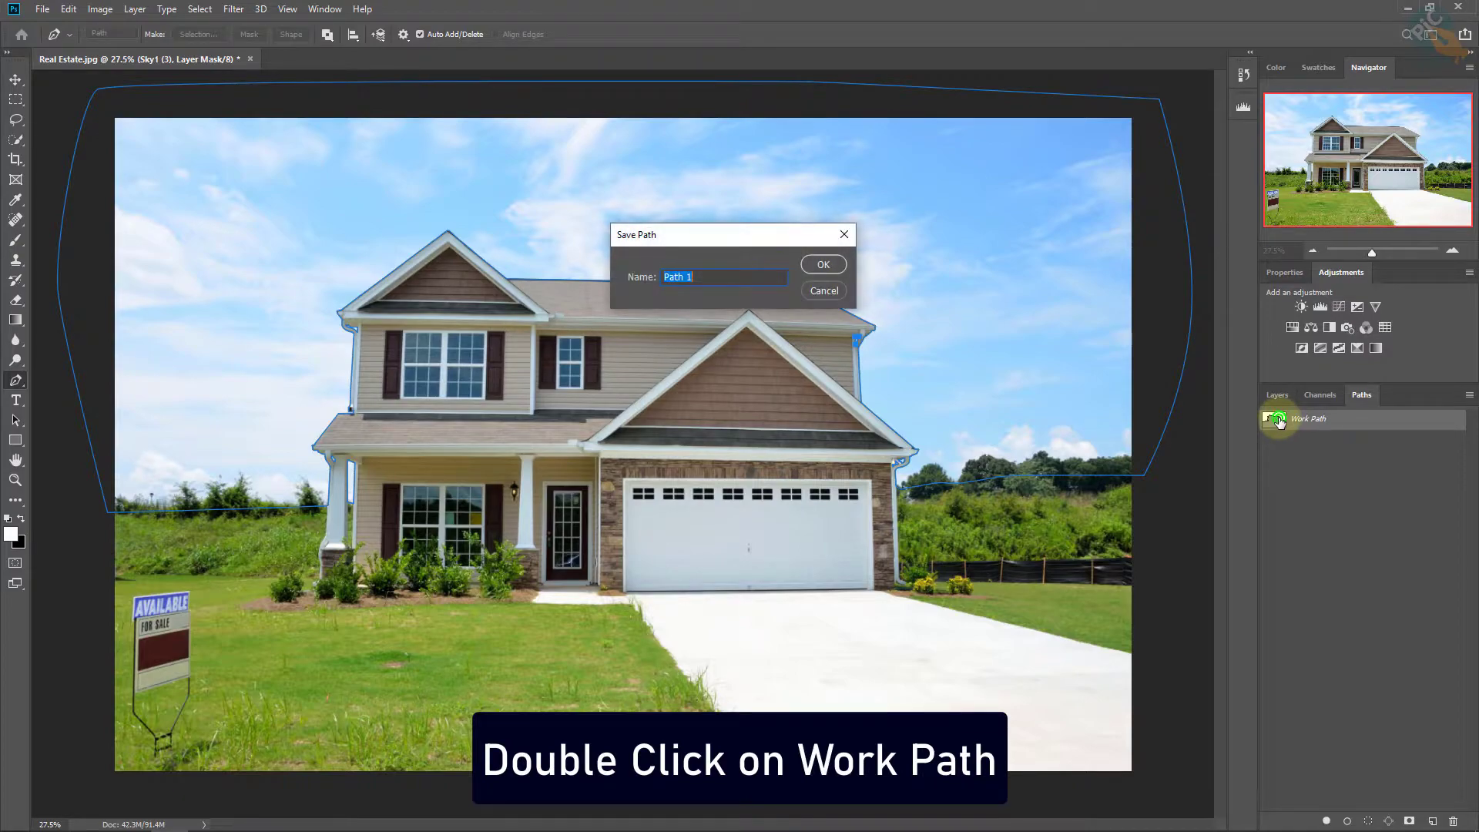
pyautogui.click(819, 266)
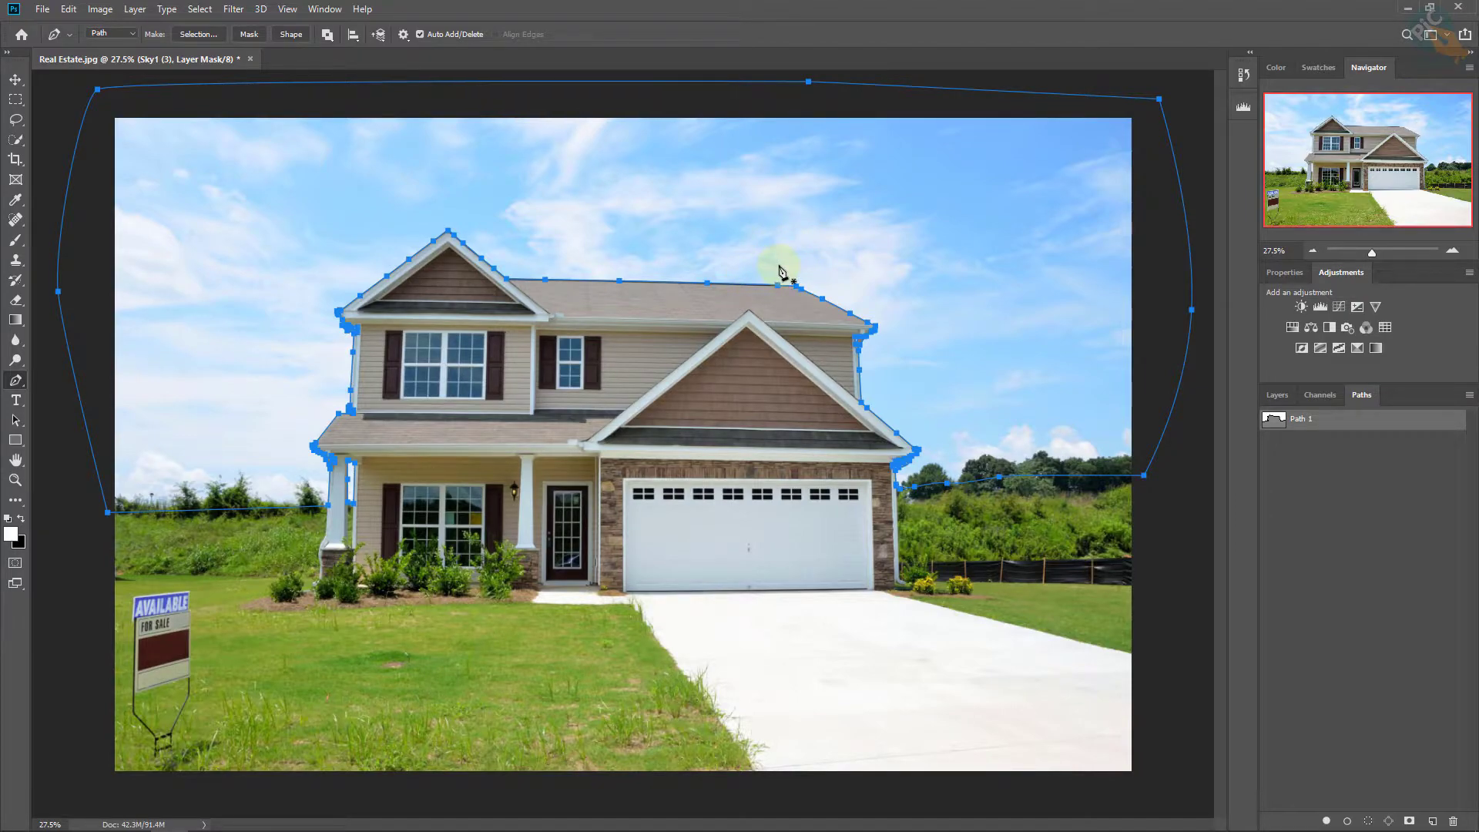
pyautogui.click(1277, 396)
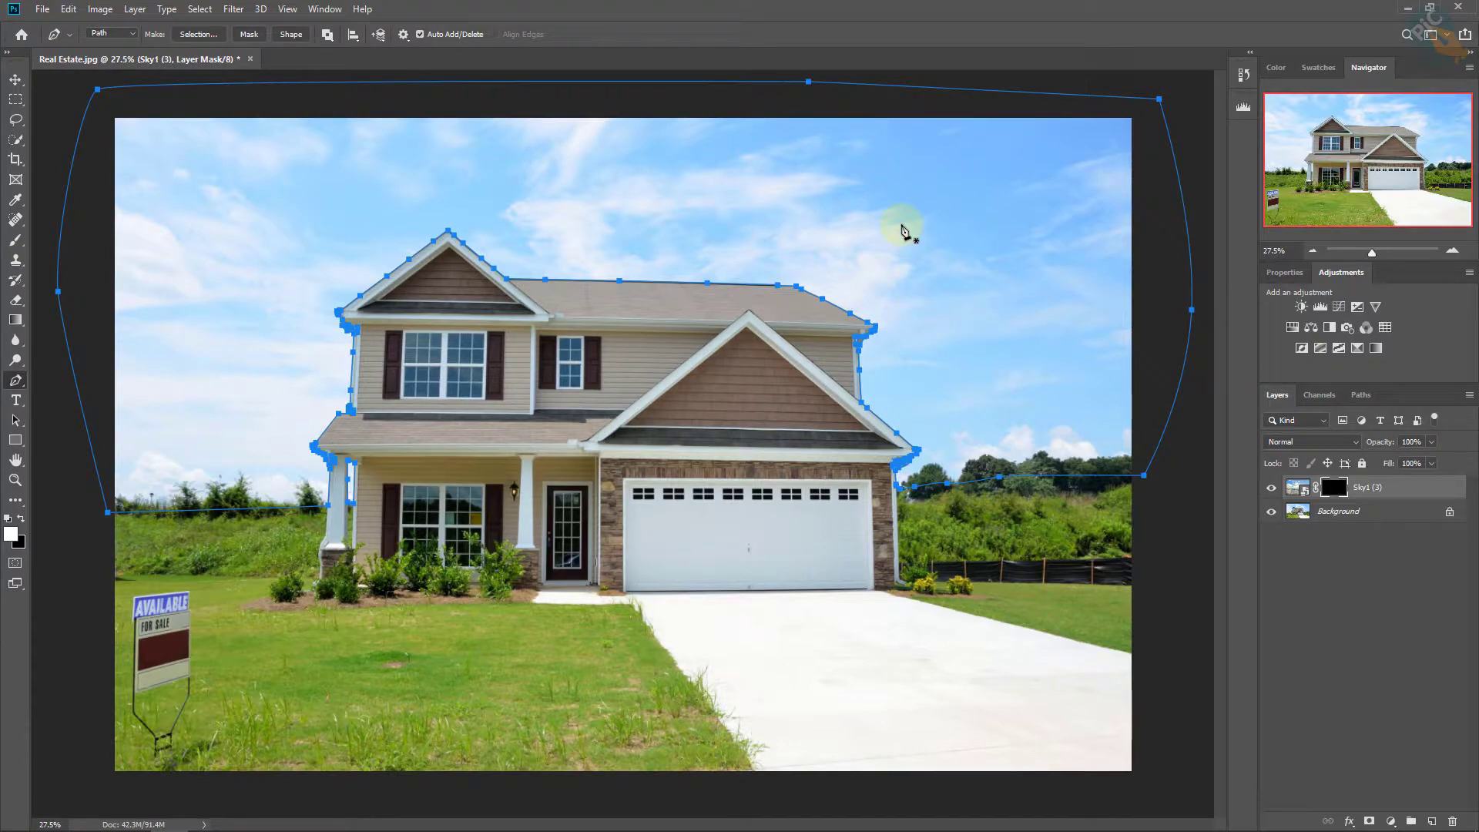
# Make a selection from Path 1 with 1-pixel feather and target the Sky1 (3) mask
pyautogui.rightClick(905, 230)
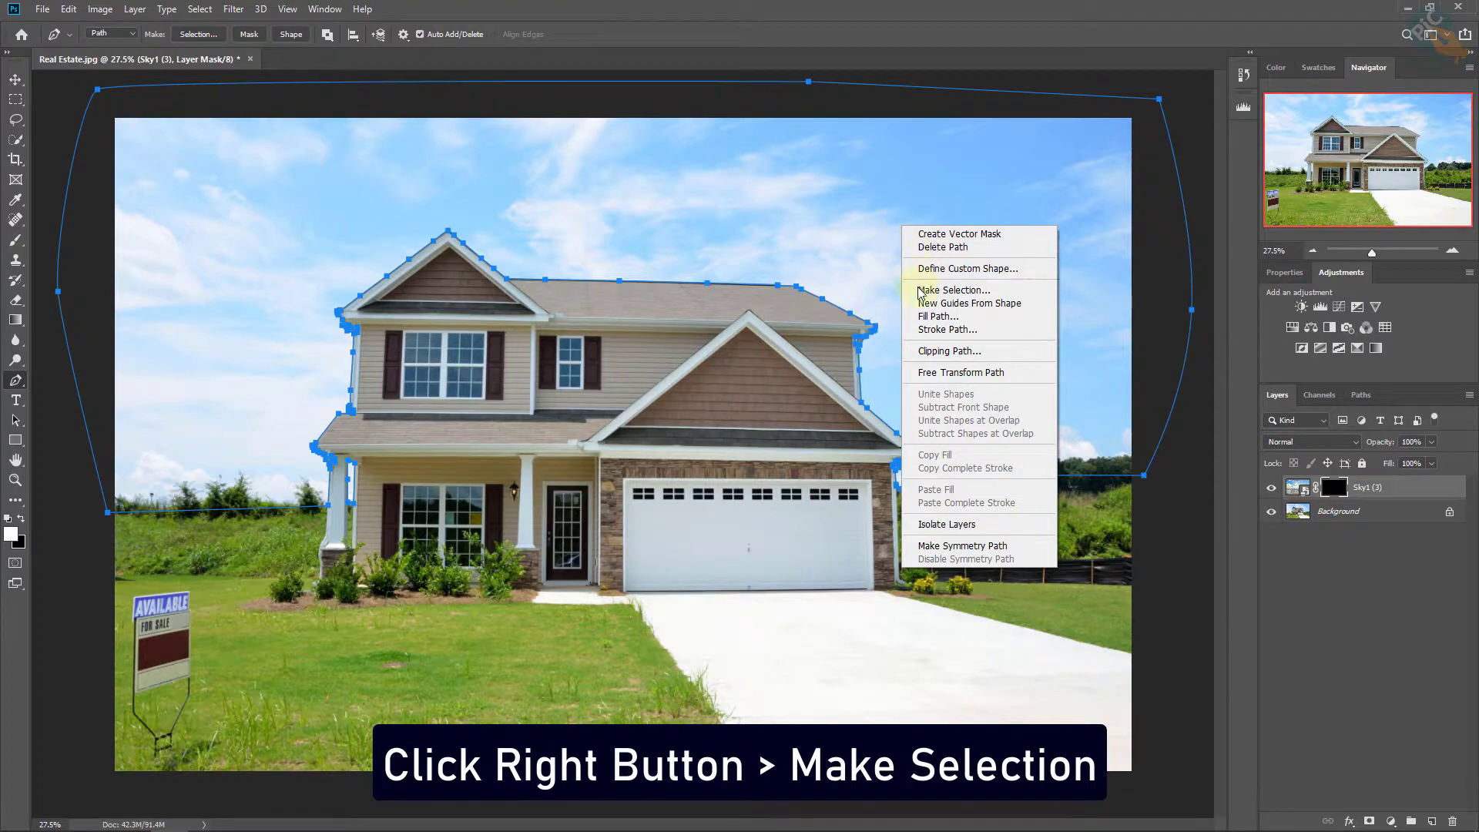
pyautogui.click(986, 291)
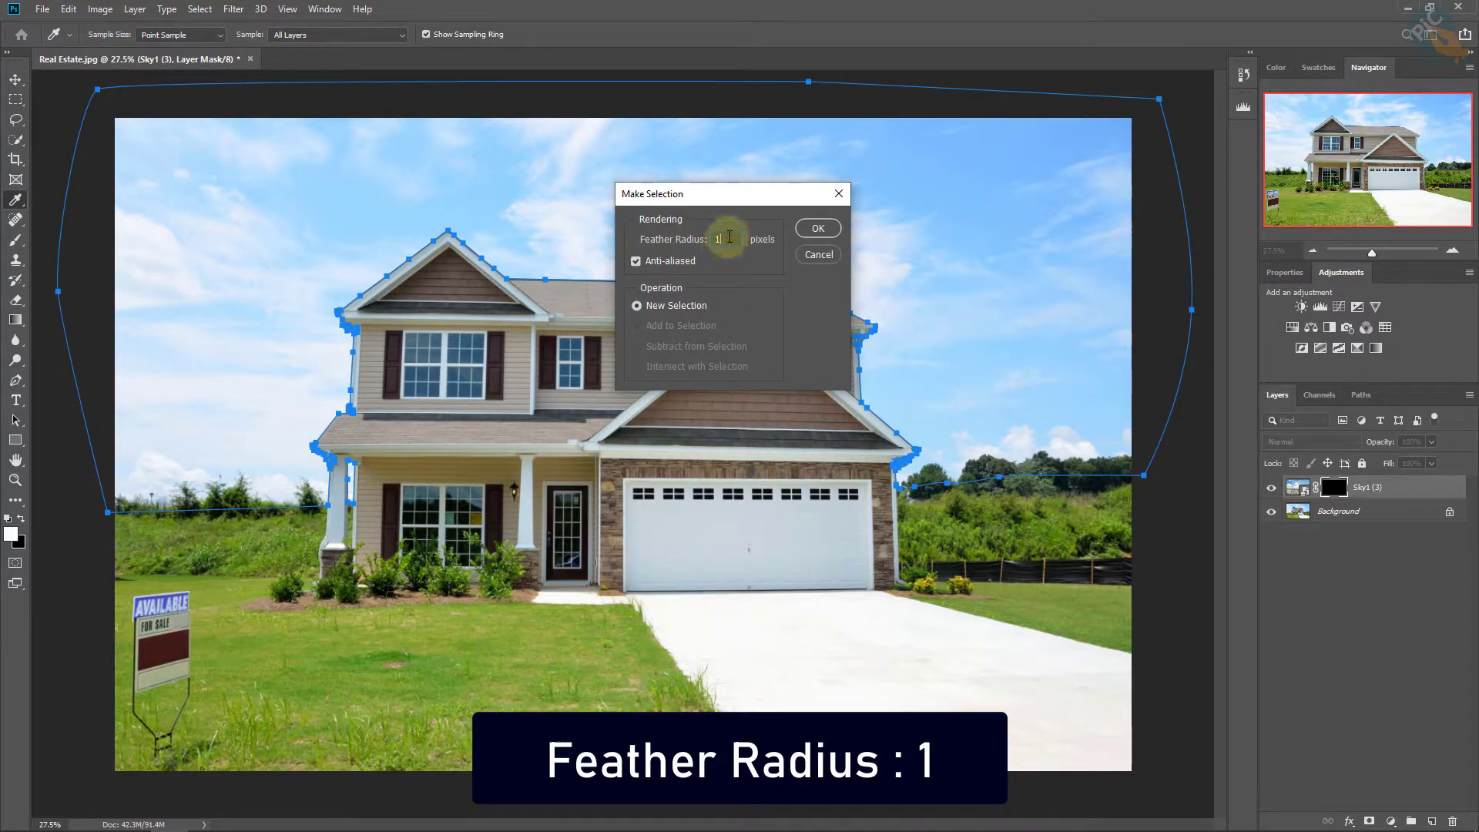
pyautogui.click(825, 232)
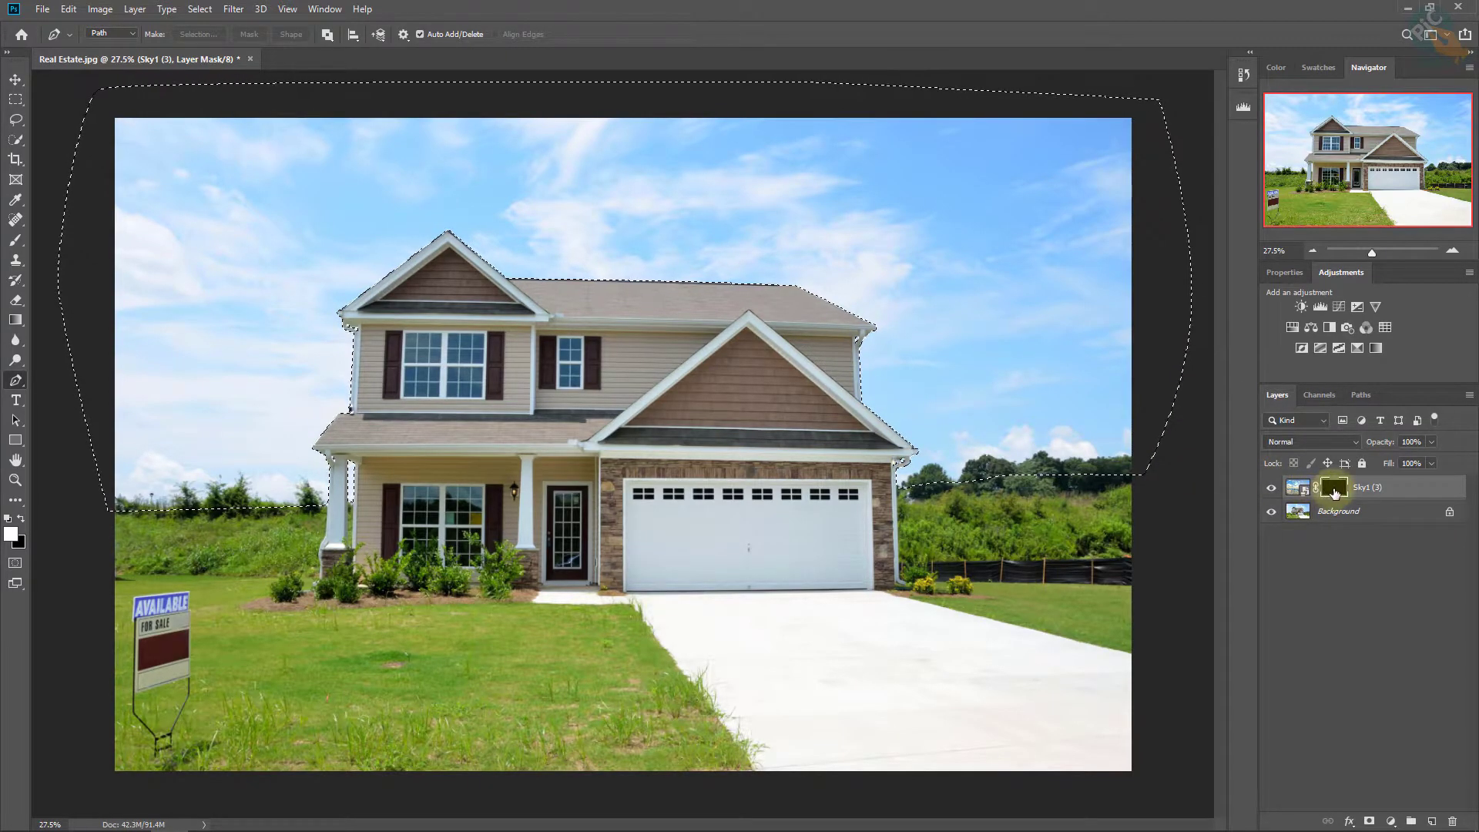
pyautogui.click(1335, 491)
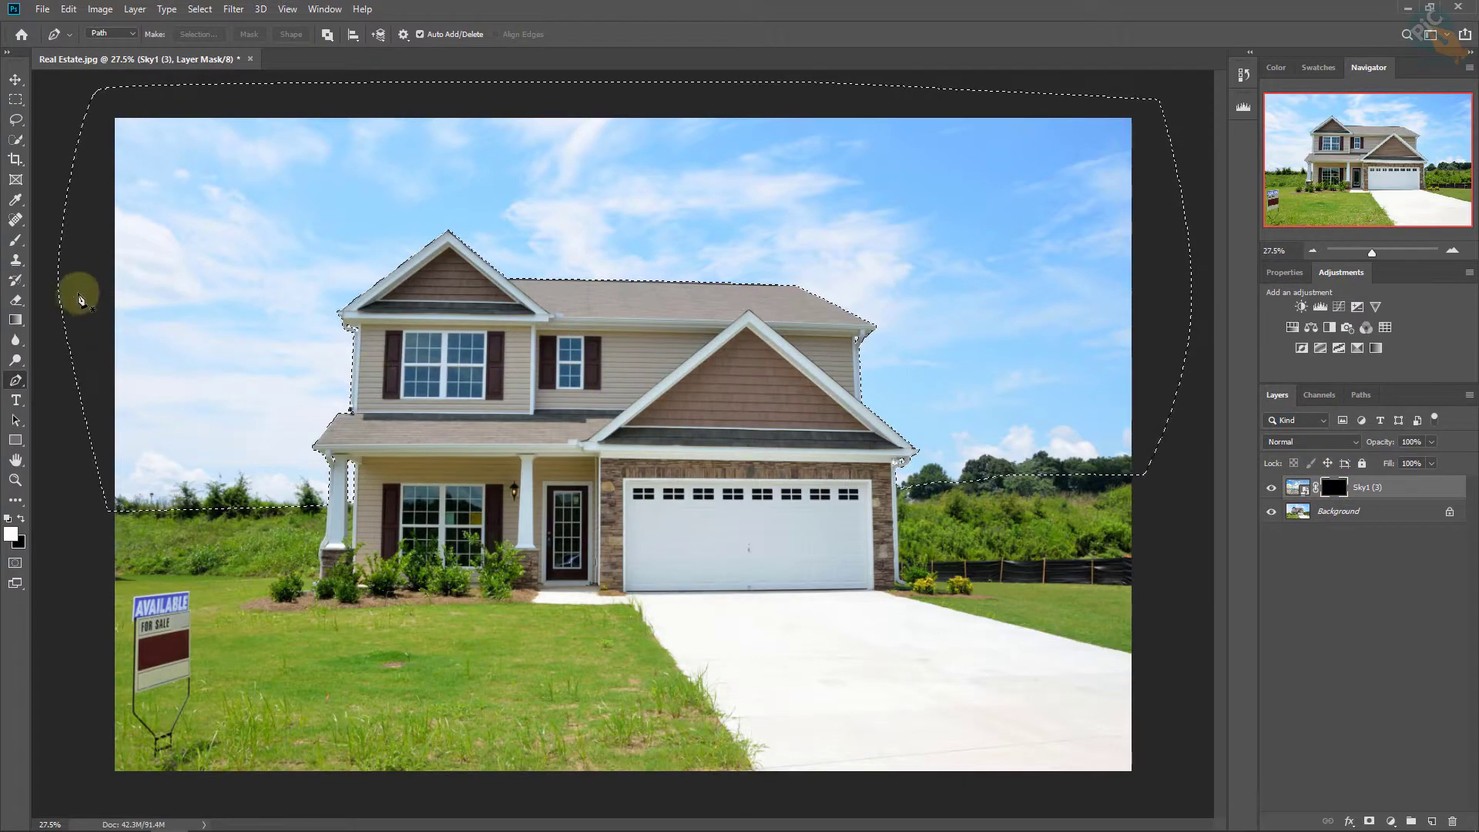
# Set a white Brush to 2520 px, 0% hardness, 100% opacity and 40% flow
pyautogui.click(17, 241)
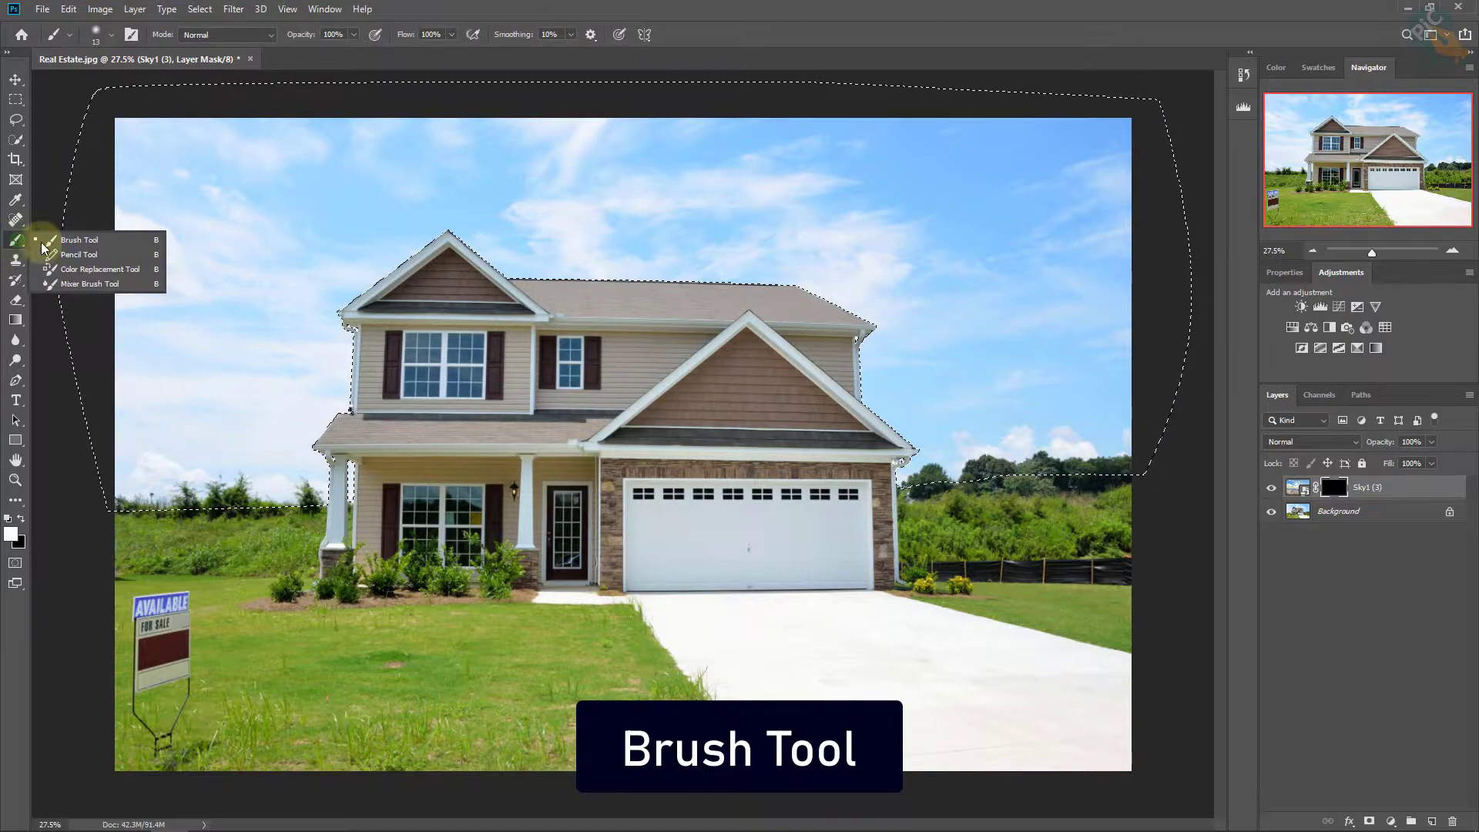
pyautogui.click(97, 245)
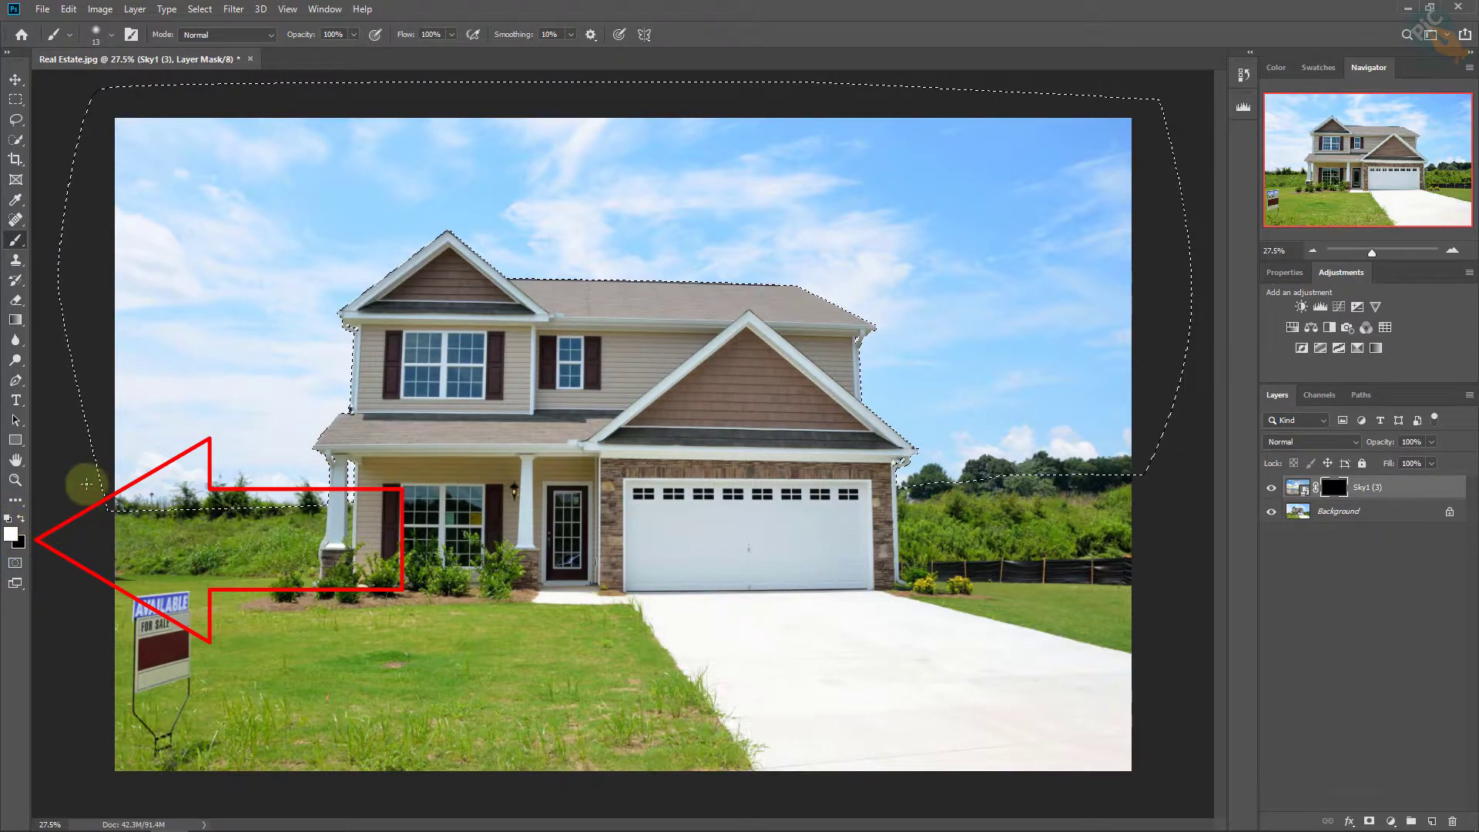
pyautogui.click(113, 35)
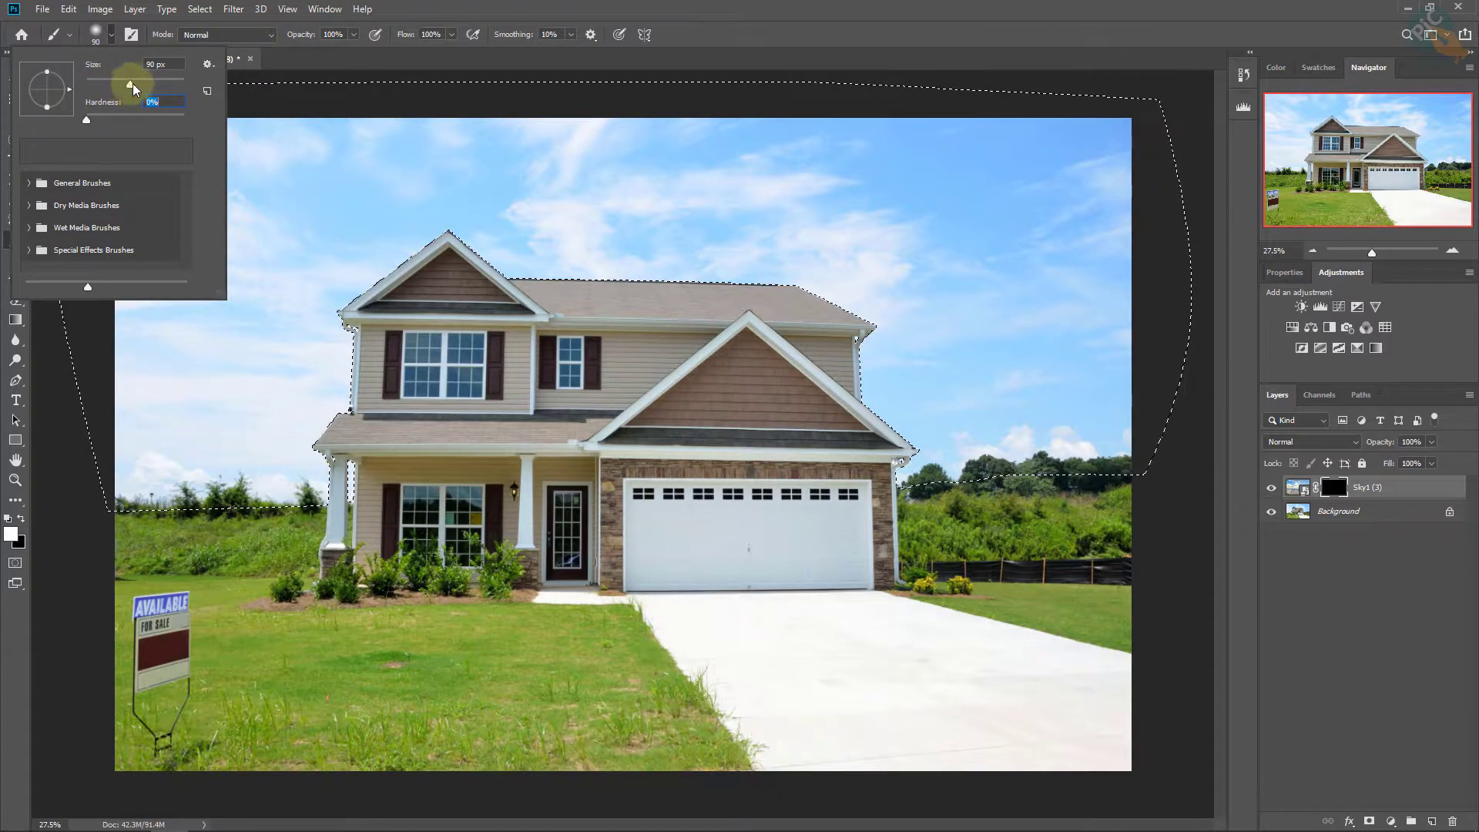
pyautogui.press(']')
pyautogui.press(']')
pyautogui.press(']')
pyautogui.press(']')
pyautogui.press(']')
pyautogui.press(']')
pyautogui.press(']')
pyautogui.press(']')
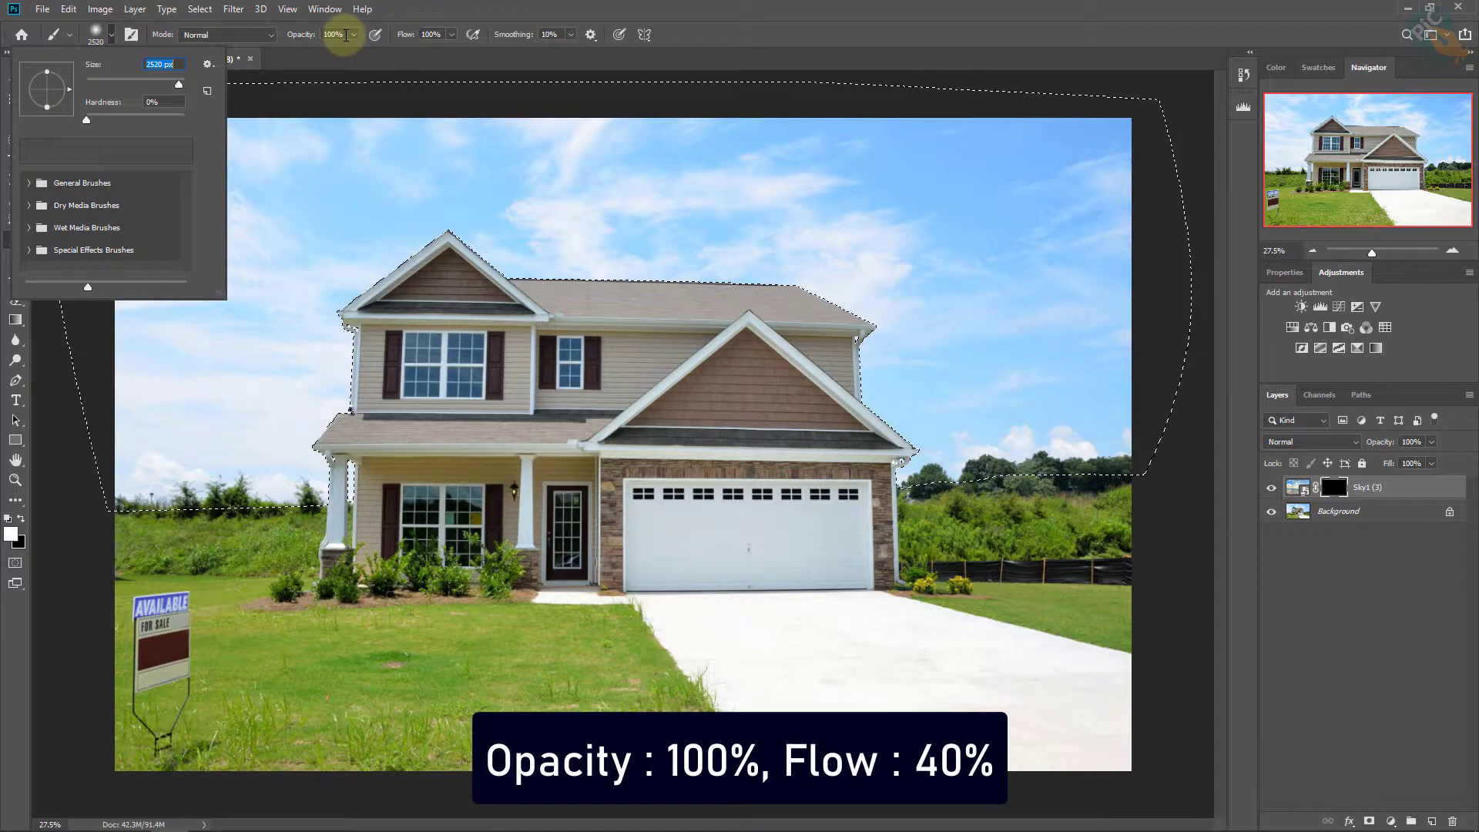
pyautogui.click(307, 33)
pyautogui.write('40')
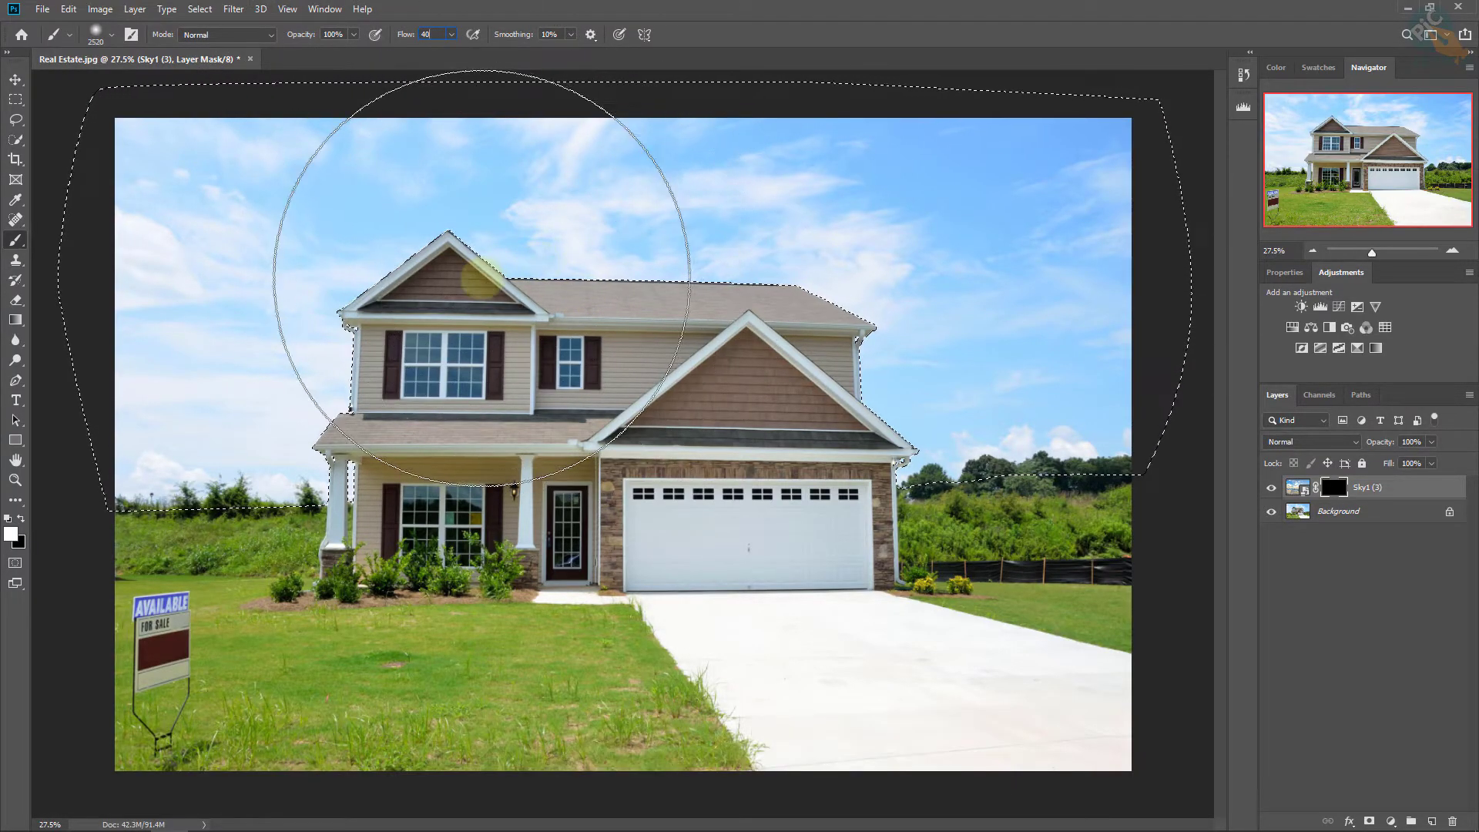
# Set brush flow to 40% and size about 913 px, then paint white across the top sky
pyautogui.press('Return')
pyautogui.moveTo(361, 275); pyautogui.dragTo(194, 257)
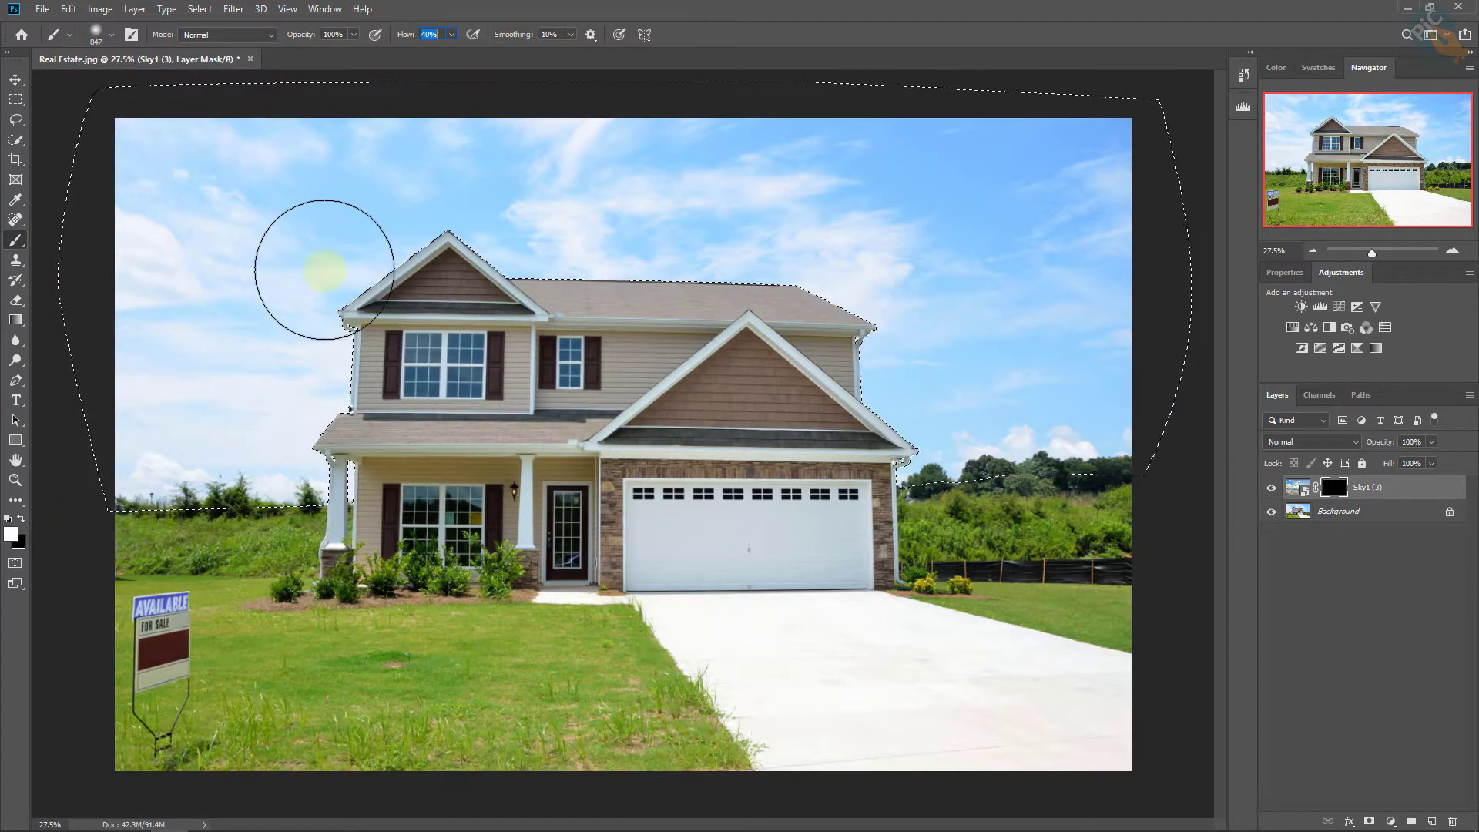
pyautogui.moveTo(371, 291)
pyautogui.mouseDown()
pyautogui.moveTo(165, 182)
pyautogui.moveTo(852, 172)
pyautogui.moveTo(213, 187)
pyautogui.moveTo(535, 165)
pyautogui.moveTo(1110, 181)
pyautogui.moveTo(648, 189)
pyautogui.moveTo(898, 188)
pyautogui.moveTo(597, 233)
pyautogui.moveTo(764, 260)
pyautogui.mouseUp()
pyautogui.moveTo(329, 231)
pyautogui.mouseDown()
pyautogui.moveTo(155, 165)
pyautogui.moveTo(321, 248)
pyautogui.moveTo(859, 211)
pyautogui.moveTo(1127, 161)
pyautogui.moveTo(974, 288)
pyautogui.moveTo(1063, 347)
pyautogui.moveTo(717, 395)
pyautogui.moveTo(672, 351)
pyautogui.moveTo(597, 468)
pyautogui.moveTo(933, 292)
pyautogui.moveTo(436, 546)
pyautogui.mouseUp()
# Paint the Sky1 mask white above the trees and the right treeline to reveal the sunset
pyautogui.scroll(3, 876, 423)
pyautogui.moveTo(876, 423); pyautogui.dragTo(751, 399)
pyautogui.scroll(3, 752, 399)
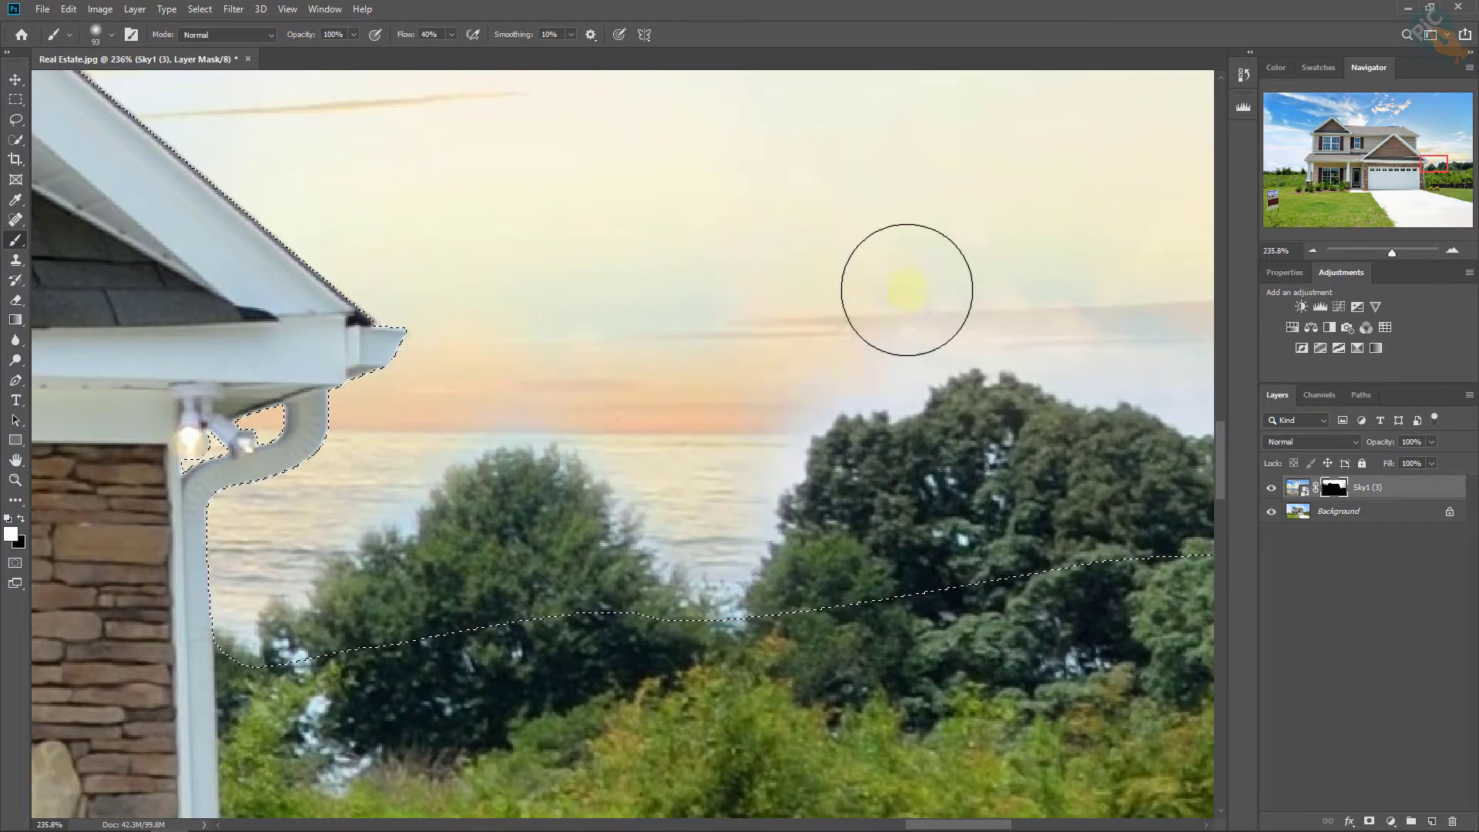
pyautogui.moveTo(908, 287)
pyautogui.mouseDown()
pyautogui.moveTo(820, 403)
pyautogui.moveTo(397, 364)
pyautogui.mouseUp()
pyautogui.moveTo(694, 416); pyautogui.dragTo(565, 414)
pyautogui.scroll(-3, 565, 414)
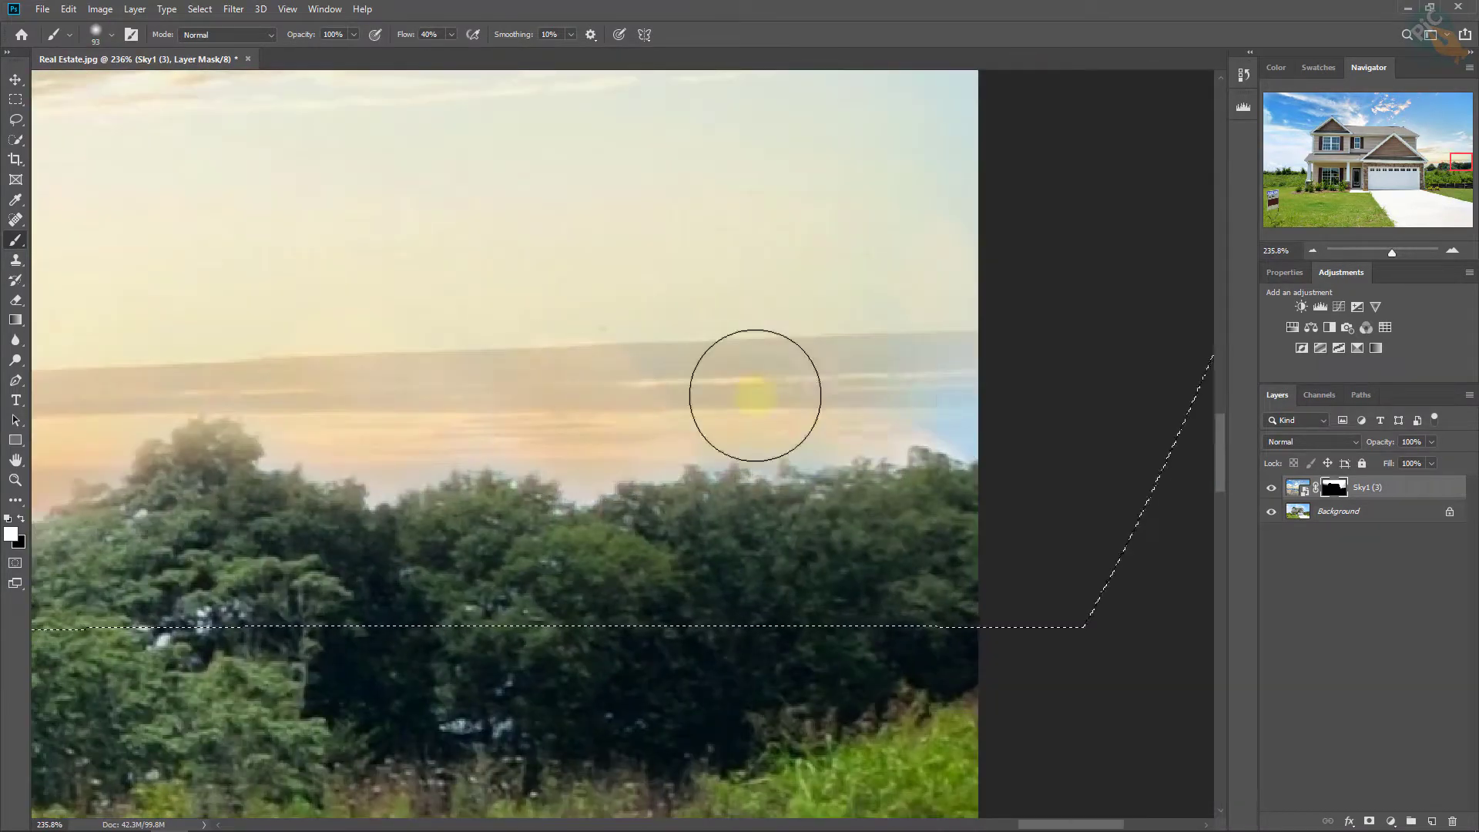
pyautogui.scroll(-3, 753, 396)
pyautogui.scroll(-3, 677, 496)
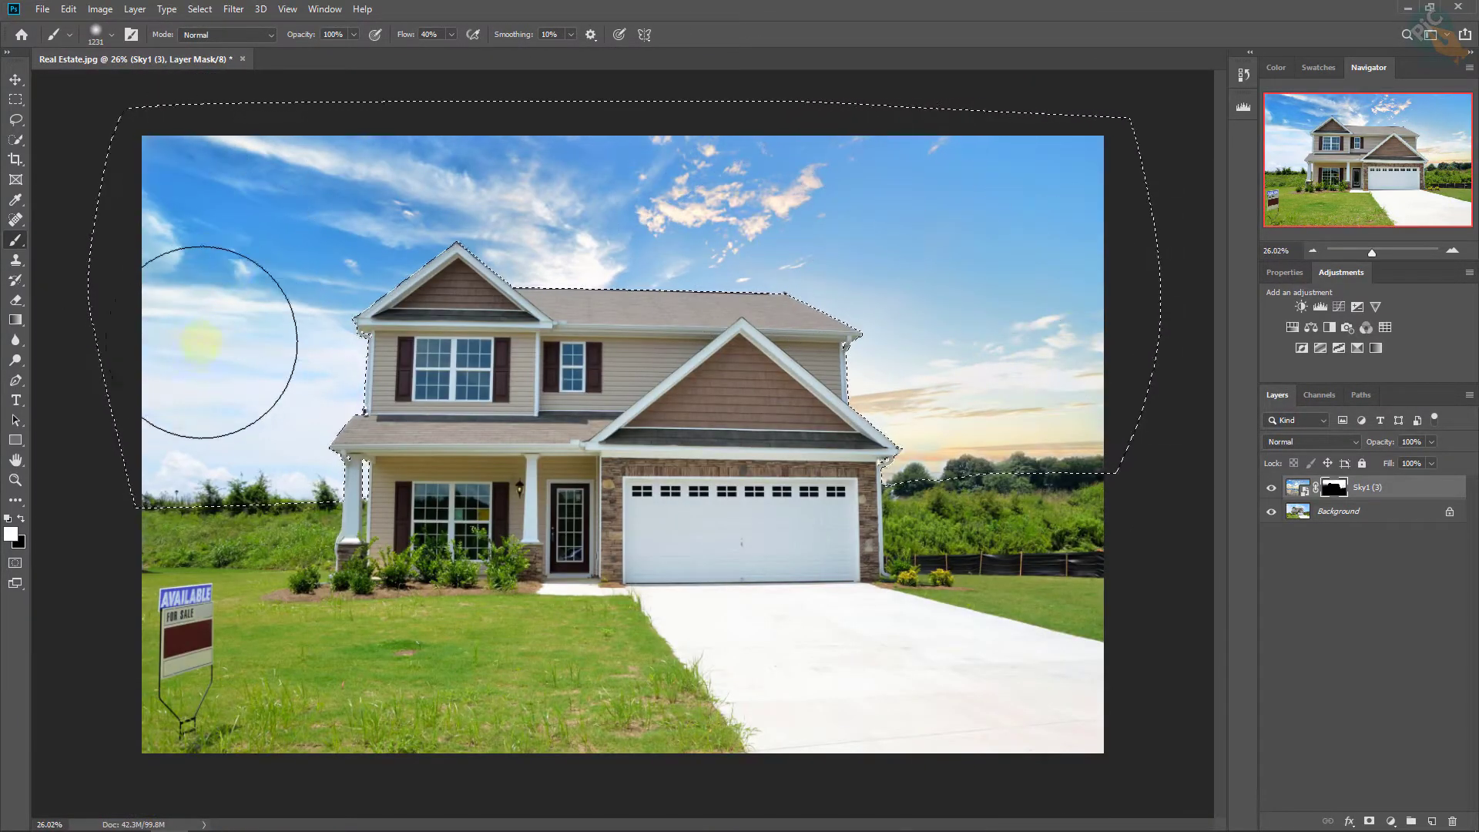
pyautogui.scroll(5, 331, 358)
pyautogui.scroll(3, 892, 376)
pyautogui.scroll(-2, 891, 375)
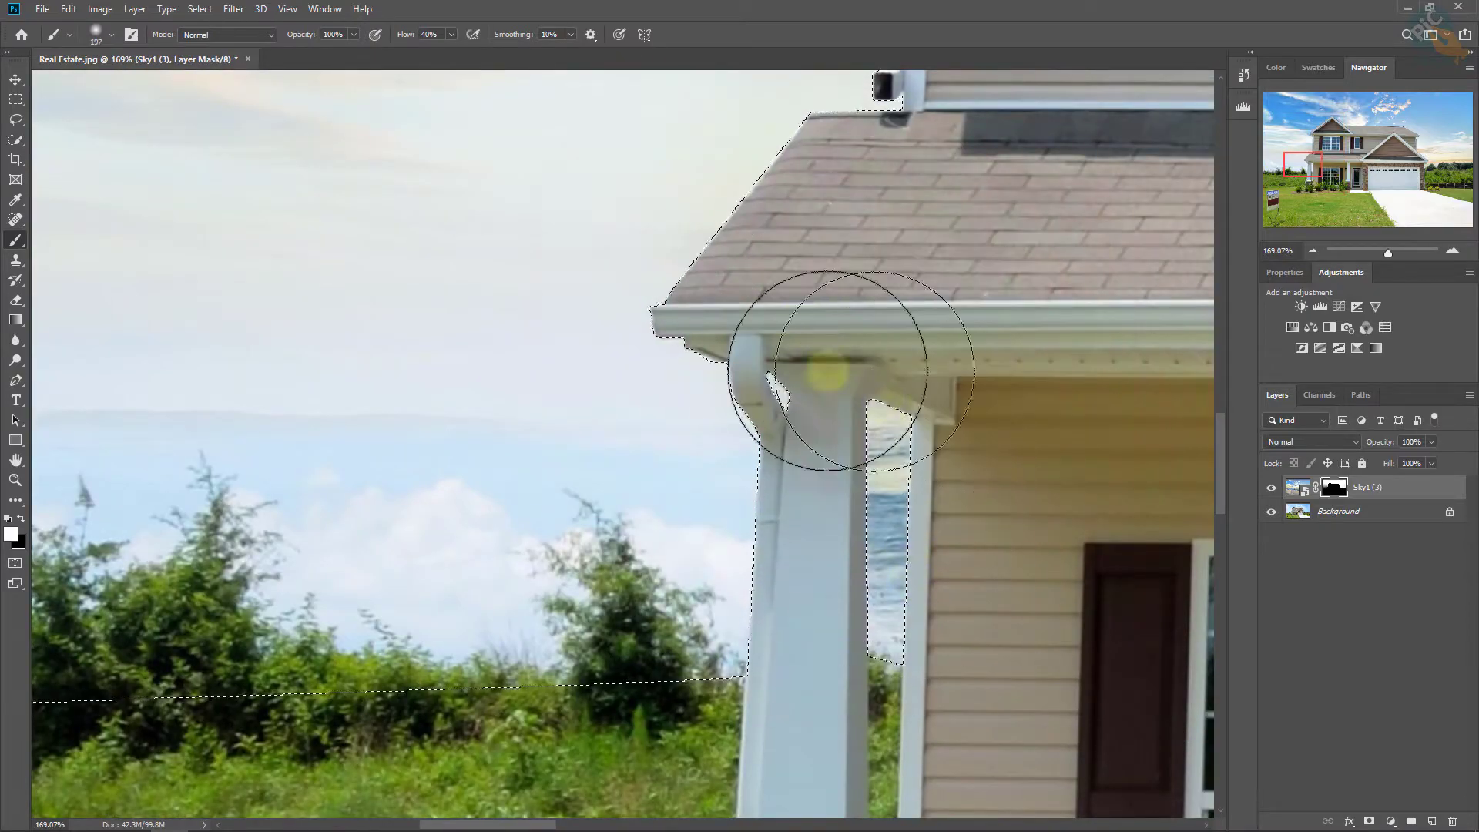
pyautogui.scroll(-2, 848, 363)
# Reveal the sunset sky left of the house, in the upper sky and over the misty ocean
pyautogui.moveTo(746, 501); pyautogui.dragTo(627, 320)
pyautogui.scroll(-3, 847, 313)
pyautogui.moveTo(847, 313); pyautogui.dragTo(994, 159)
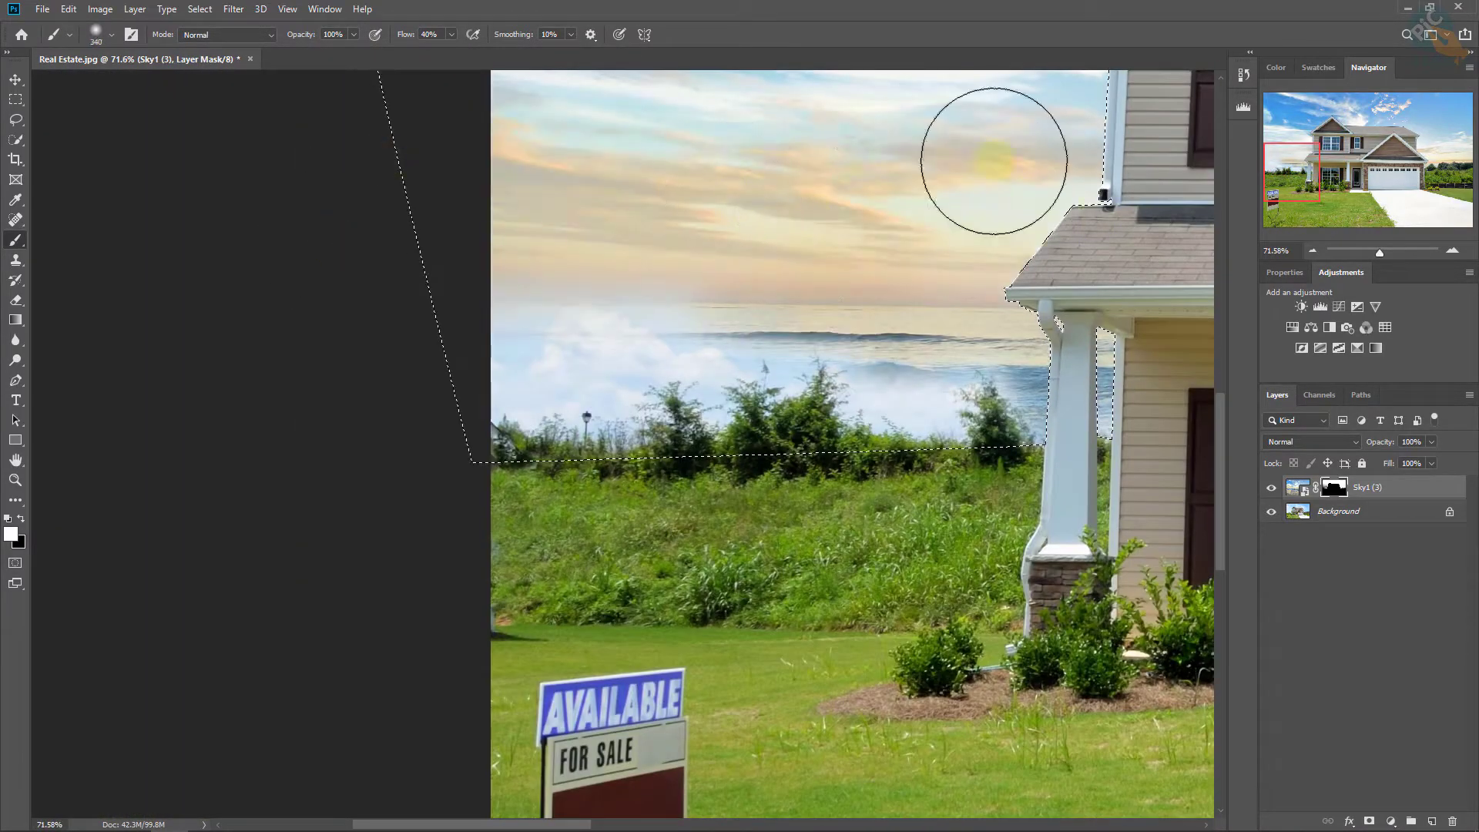
pyautogui.scroll(2, 634, 300)
pyautogui.scroll(3, 535, 420)
pyautogui.moveTo(346, 514); pyautogui.dragTo(386, 296)
pyautogui.scroll(-1, 386, 297)
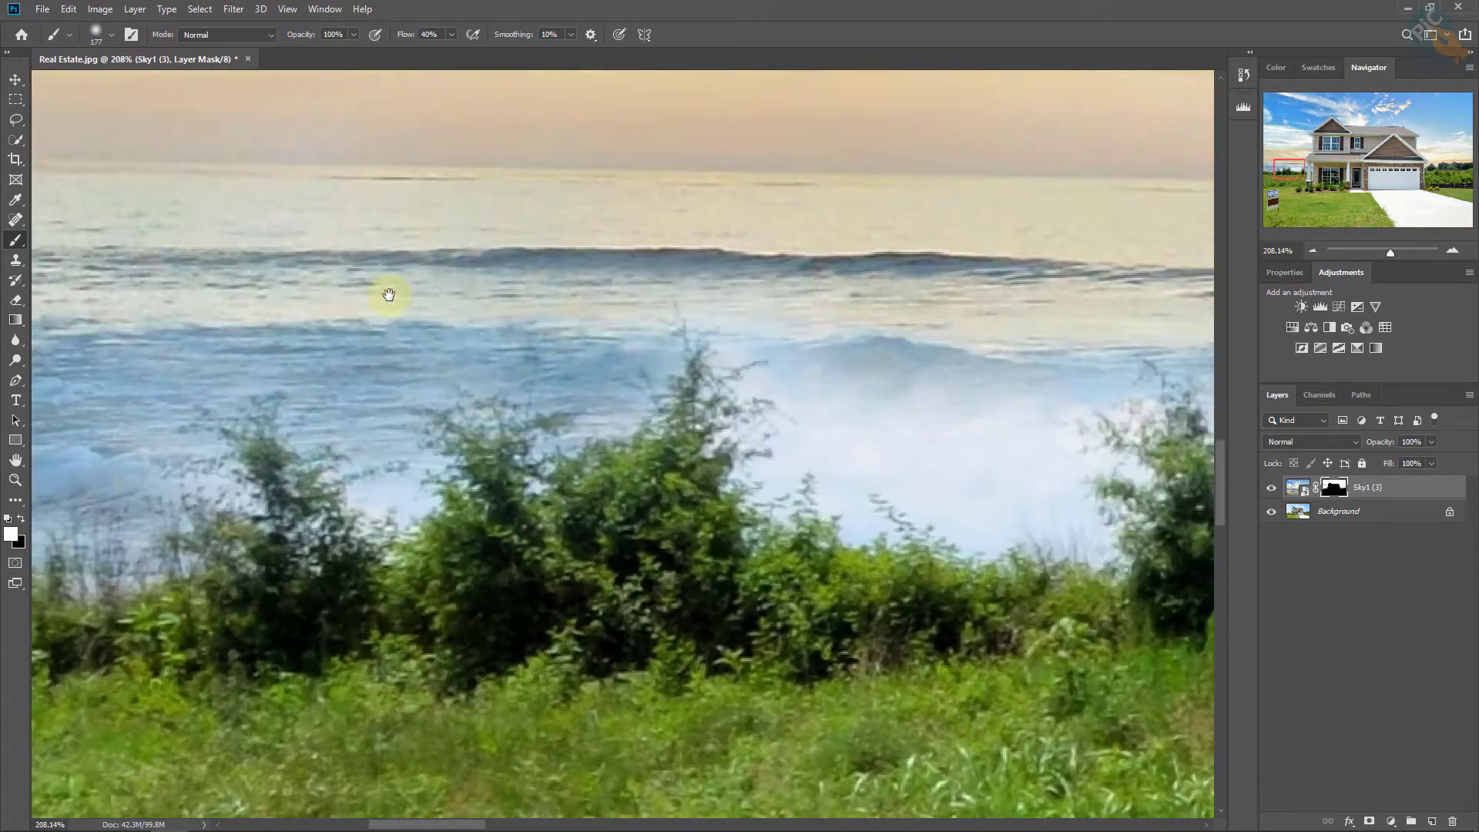
pyautogui.hscroll(5, 791, 429)
pyautogui.hscroll(2, 734, 333)
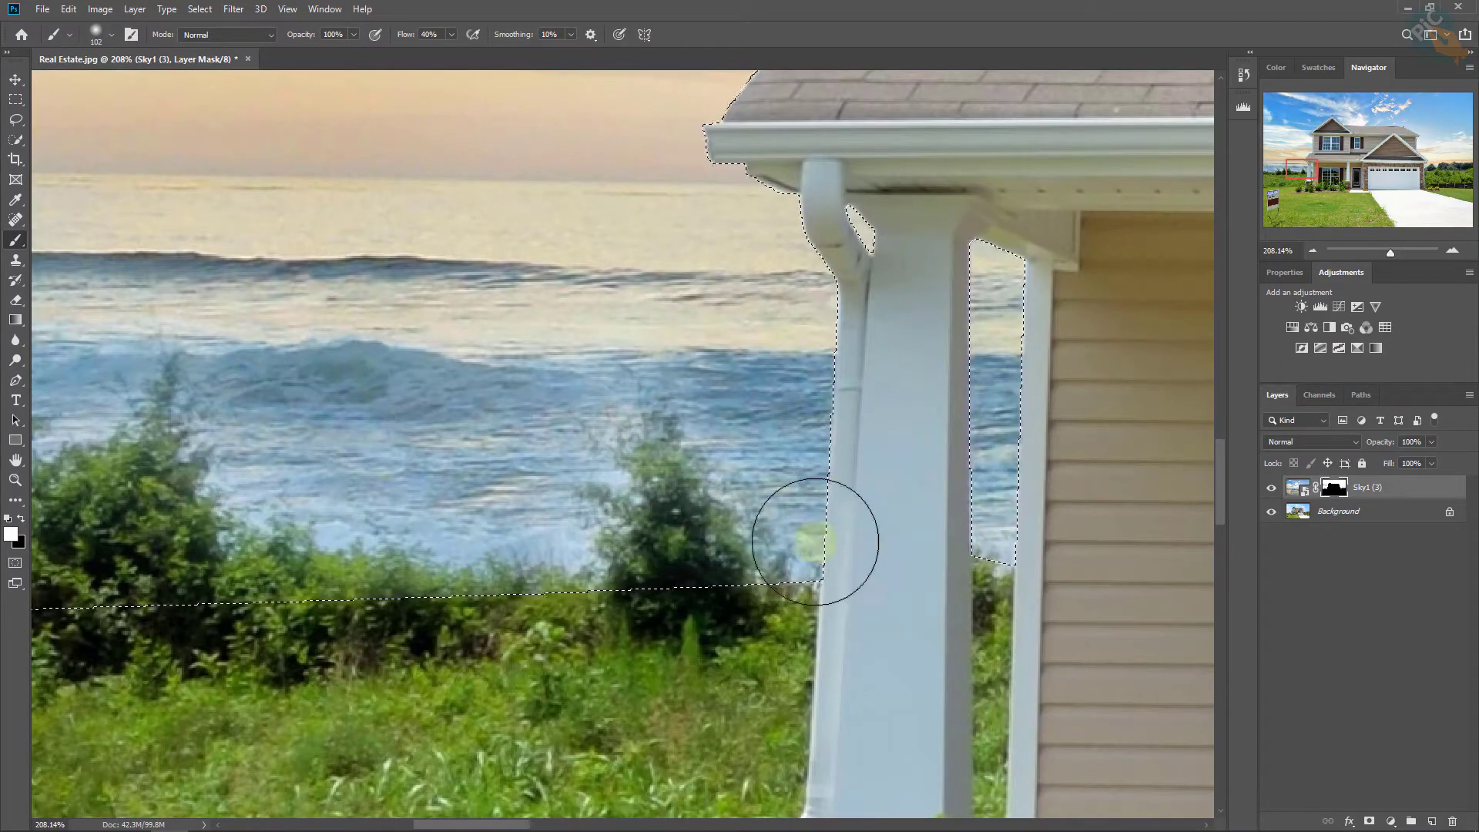
pyautogui.scroll(-3, 825, 539)
pyautogui.scroll(3, 329, 445)
pyautogui.scroll(-2, 493, 477)
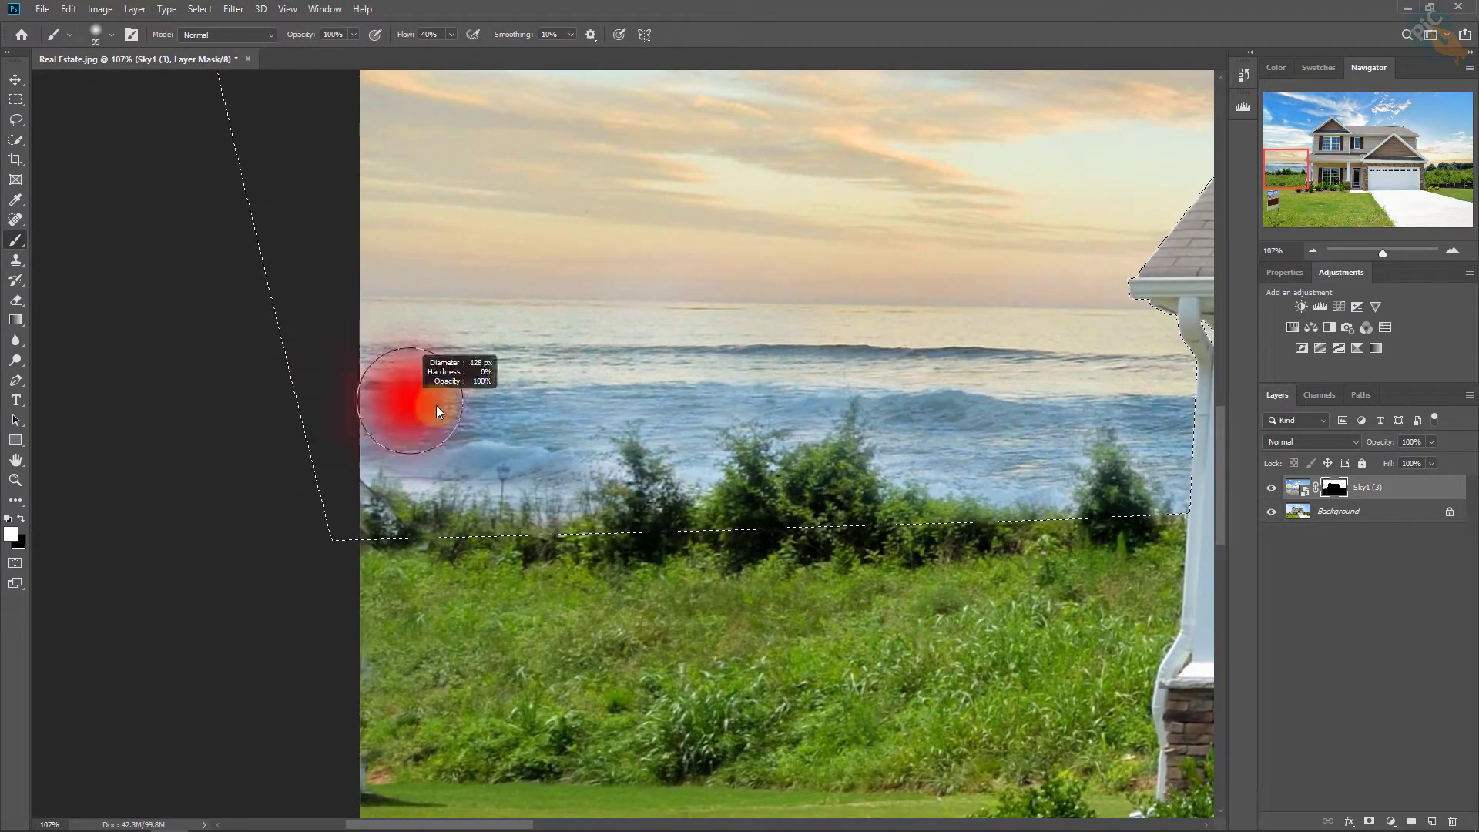
pyautogui.hscroll(3, 1031, 470)
pyautogui.scroll(3, 1056, 369)
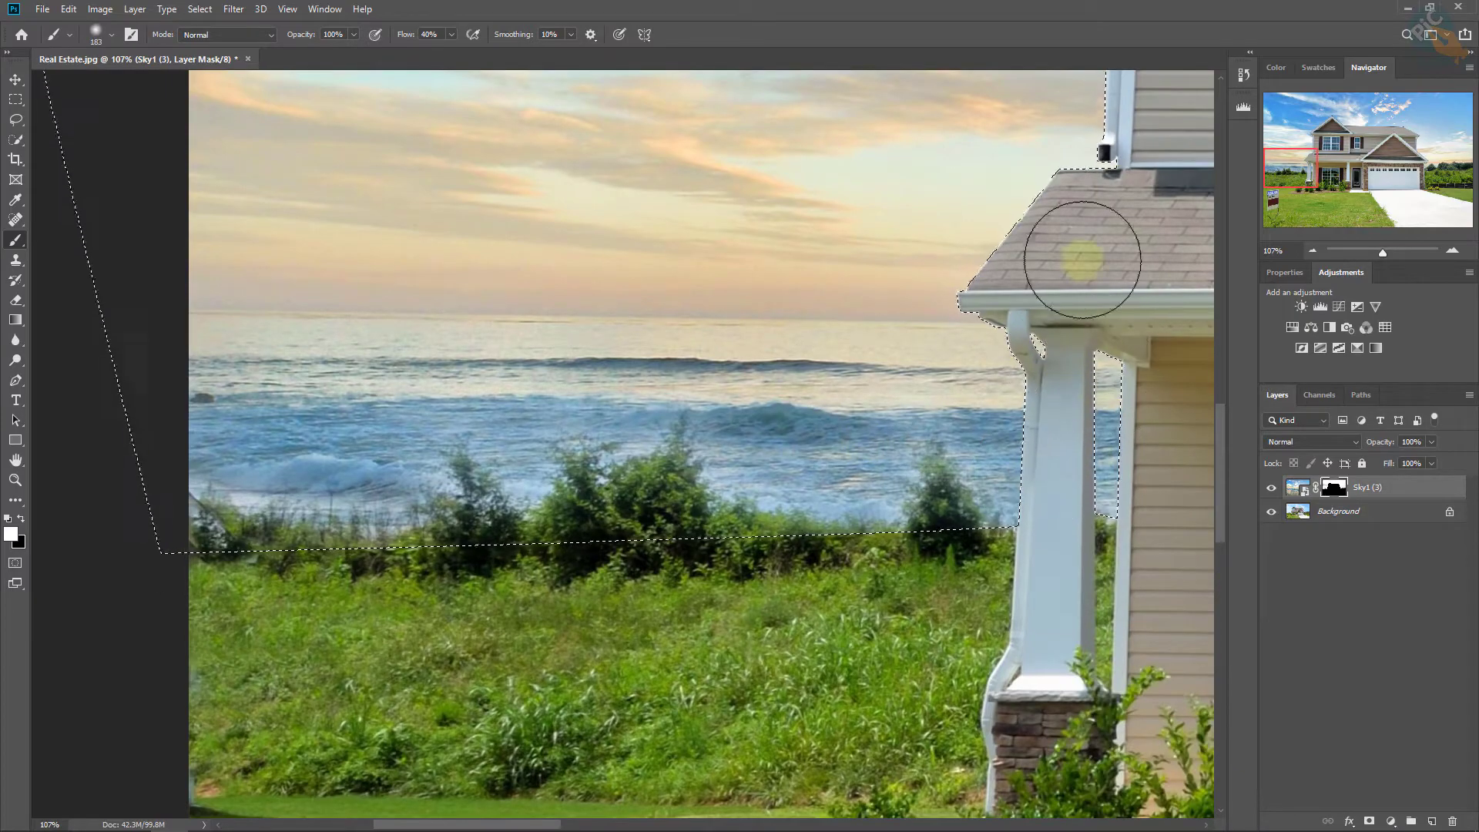
pyautogui.scroll(-2, 637, 501)
pyautogui.scroll(-1, 627, 373)
# With a smaller brush, touch up the mask between gutter and trees, above treetops and beside the downspout
pyautogui.moveTo(627, 373); pyautogui.dragTo(815, 378)
pyautogui.scroll(-1, 815, 377)
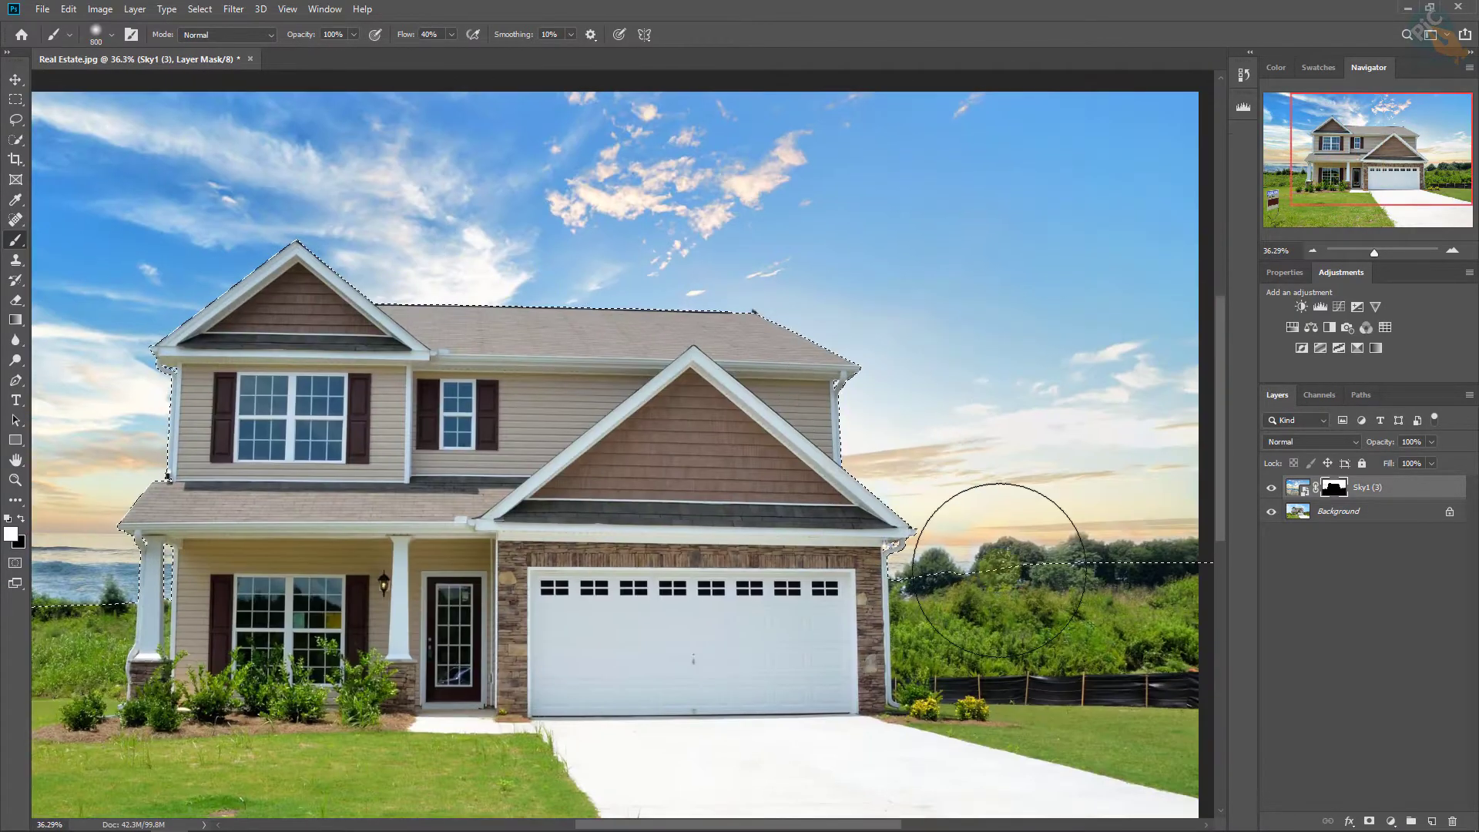
pyautogui.scroll(5, 705, 447)
pyautogui.moveTo(602, 482); pyautogui.dragTo(558, 514)
pyautogui.moveTo(935, 472); pyautogui.dragTo(917, 472)
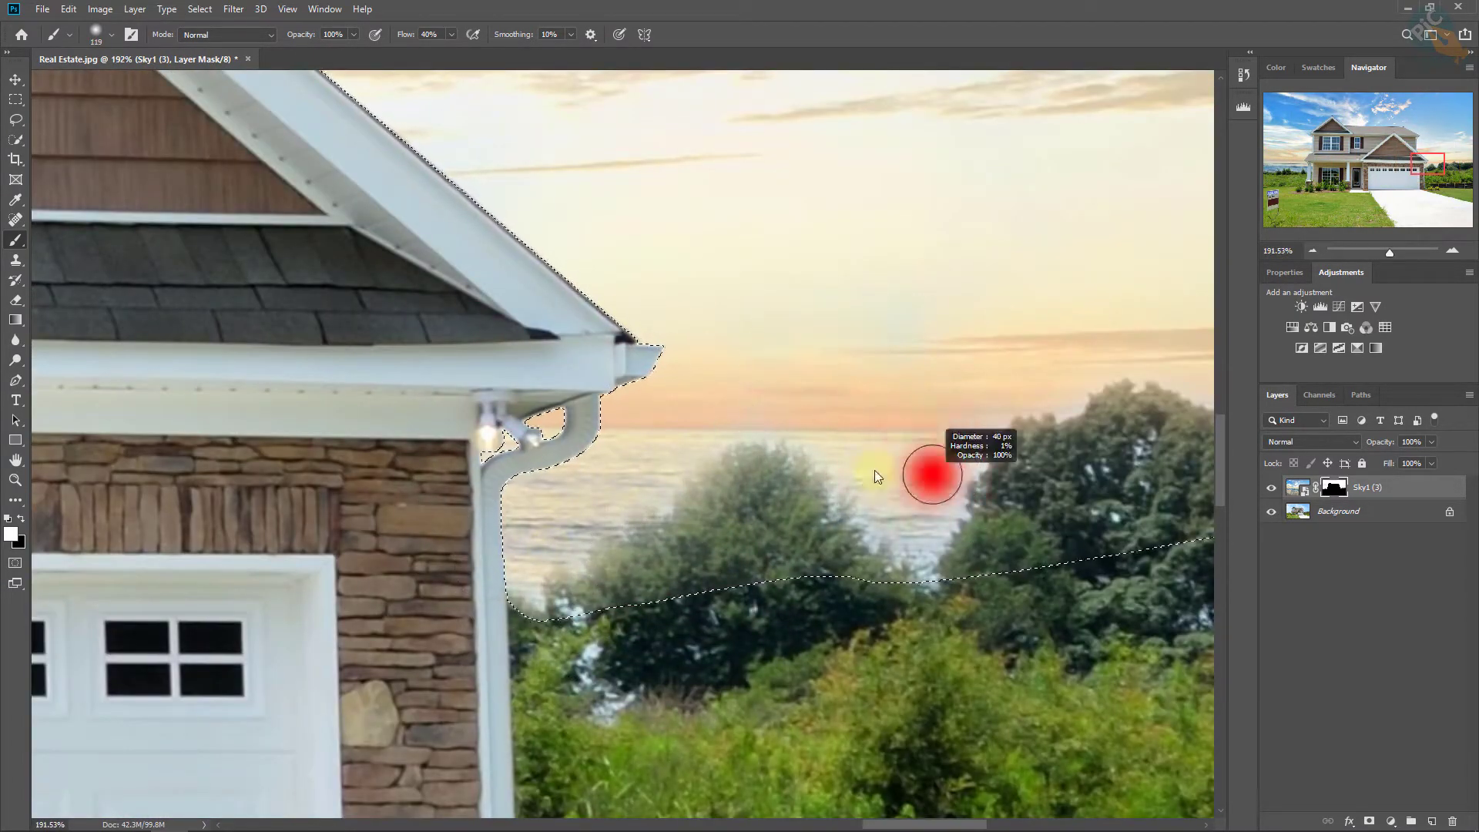
pyautogui.scroll(2, 898, 571)
pyautogui.scroll(1, 688, 406)
pyautogui.scroll(-3, 688, 406)
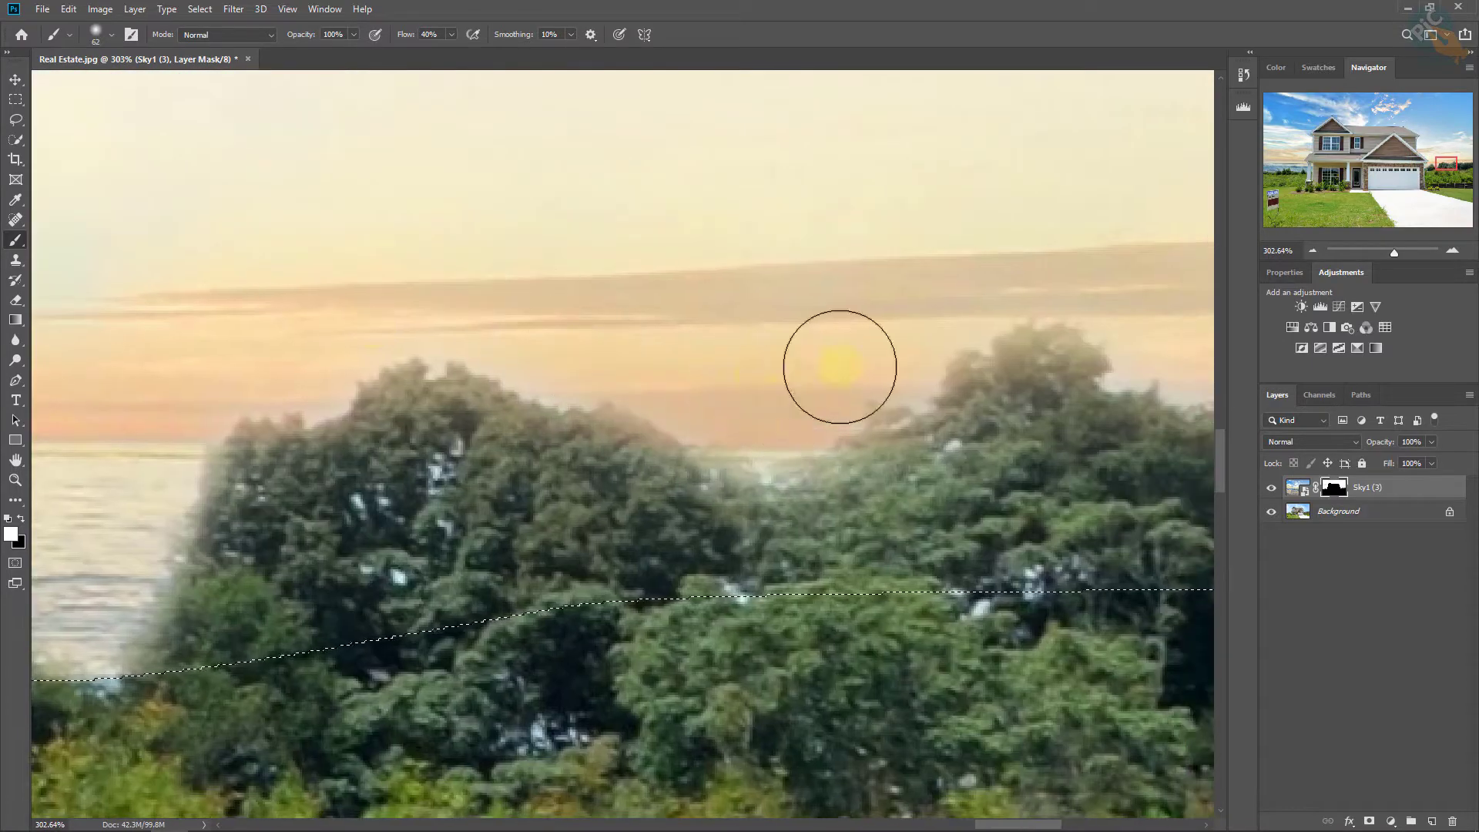
pyautogui.hscroll(10, 1001, 432)
pyautogui.hscroll(-3, 771, 455)
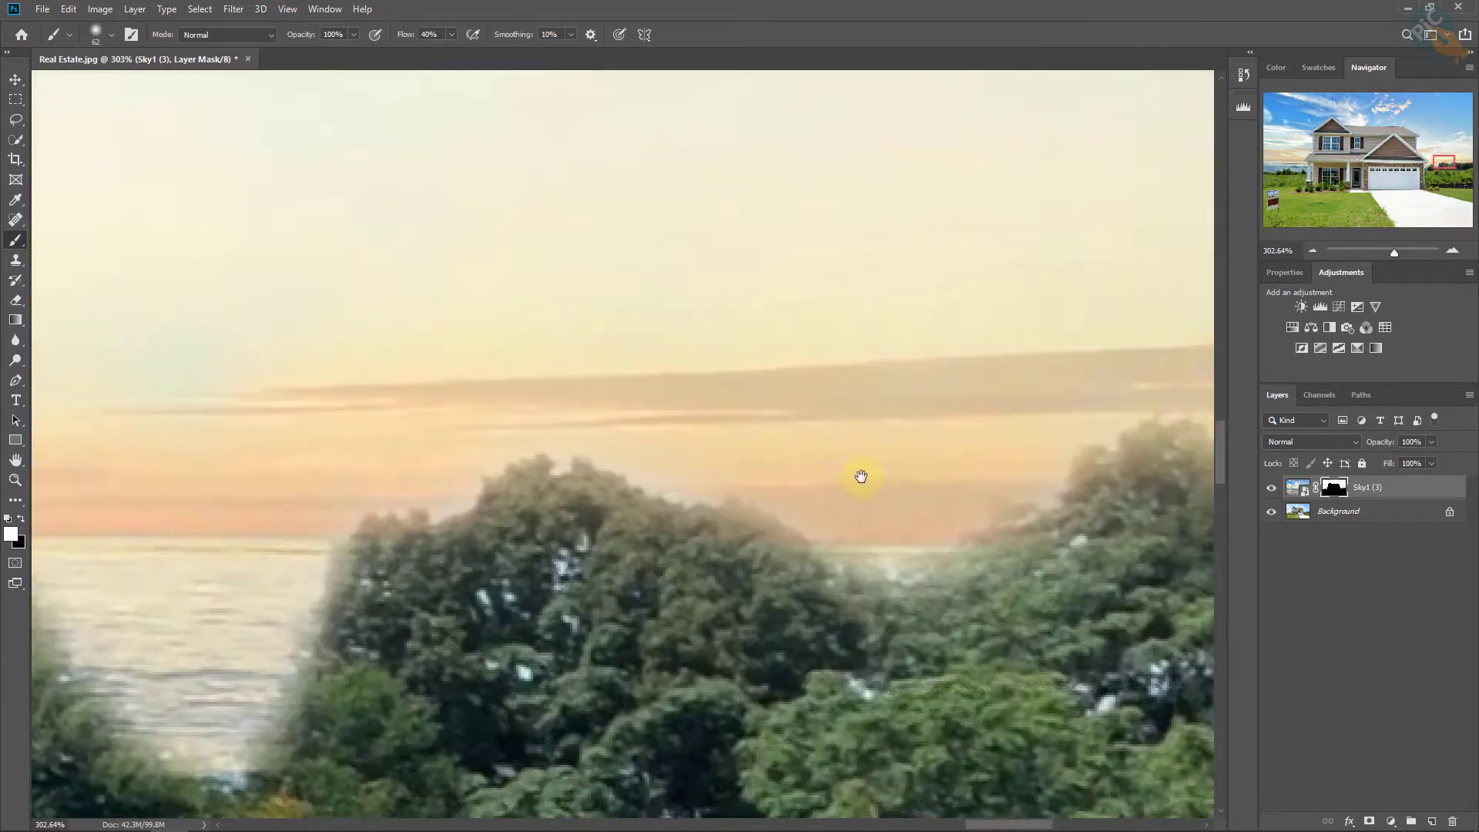
pyautogui.scroll(-2, 825, 446)
pyautogui.click(701, 428)
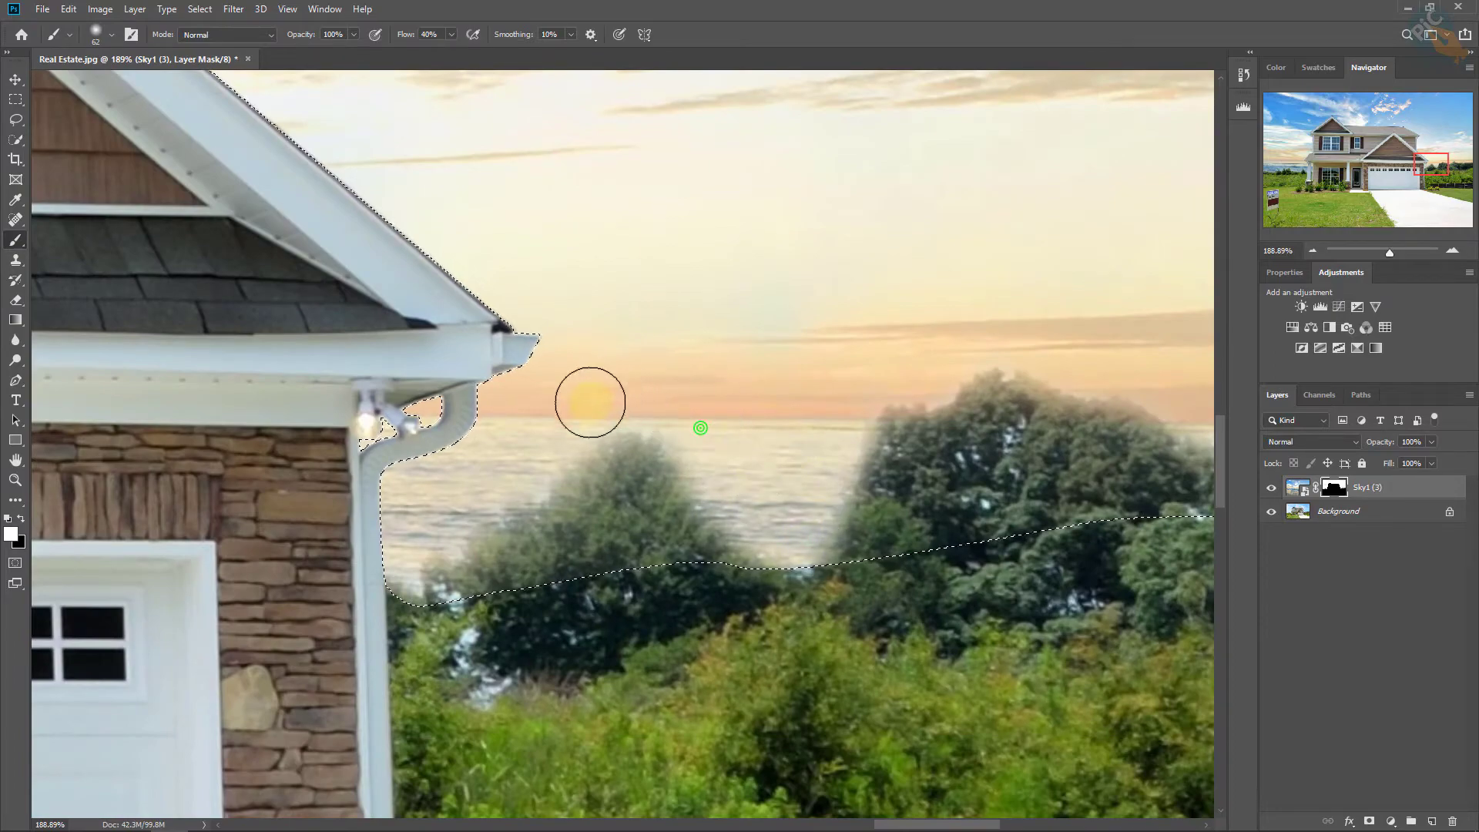
pyautogui.click(539, 441)
pyautogui.click(515, 480)
pyautogui.click(422, 564)
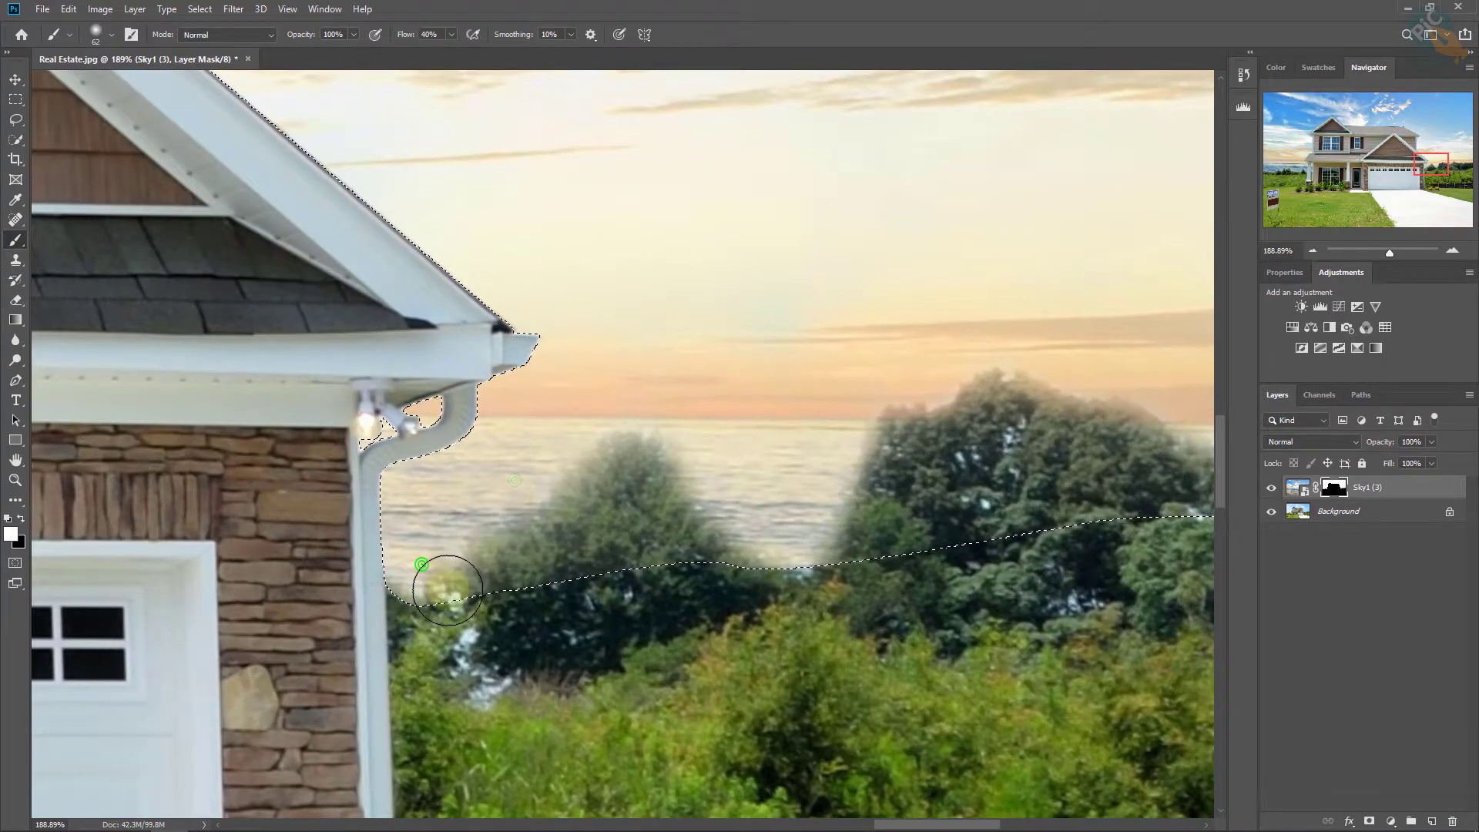
pyautogui.click(448, 590)
pyautogui.scroll(-3, 698, 376)
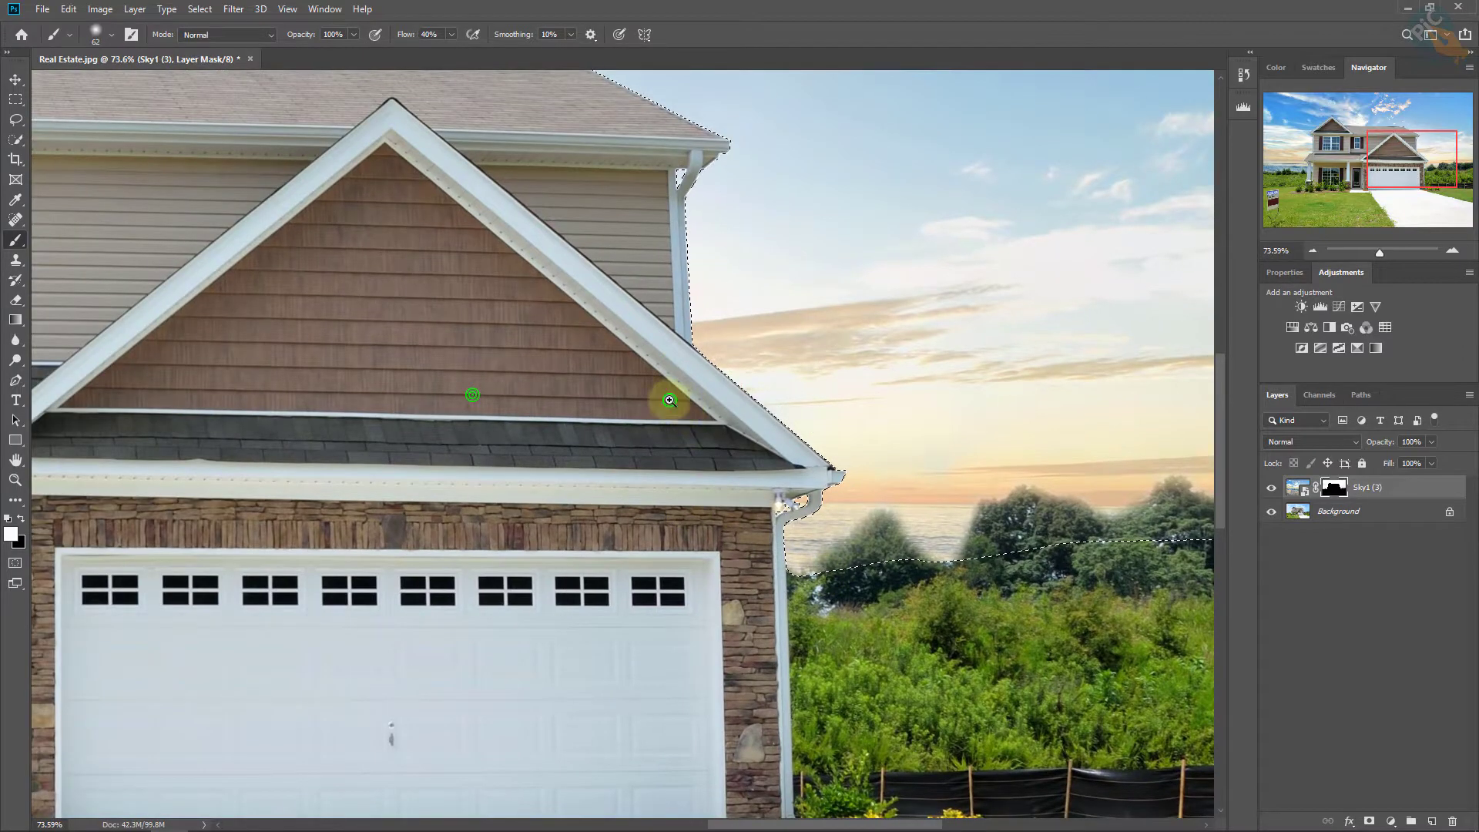
pyautogui.moveTo(669, 400); pyautogui.dragTo(640, 412)
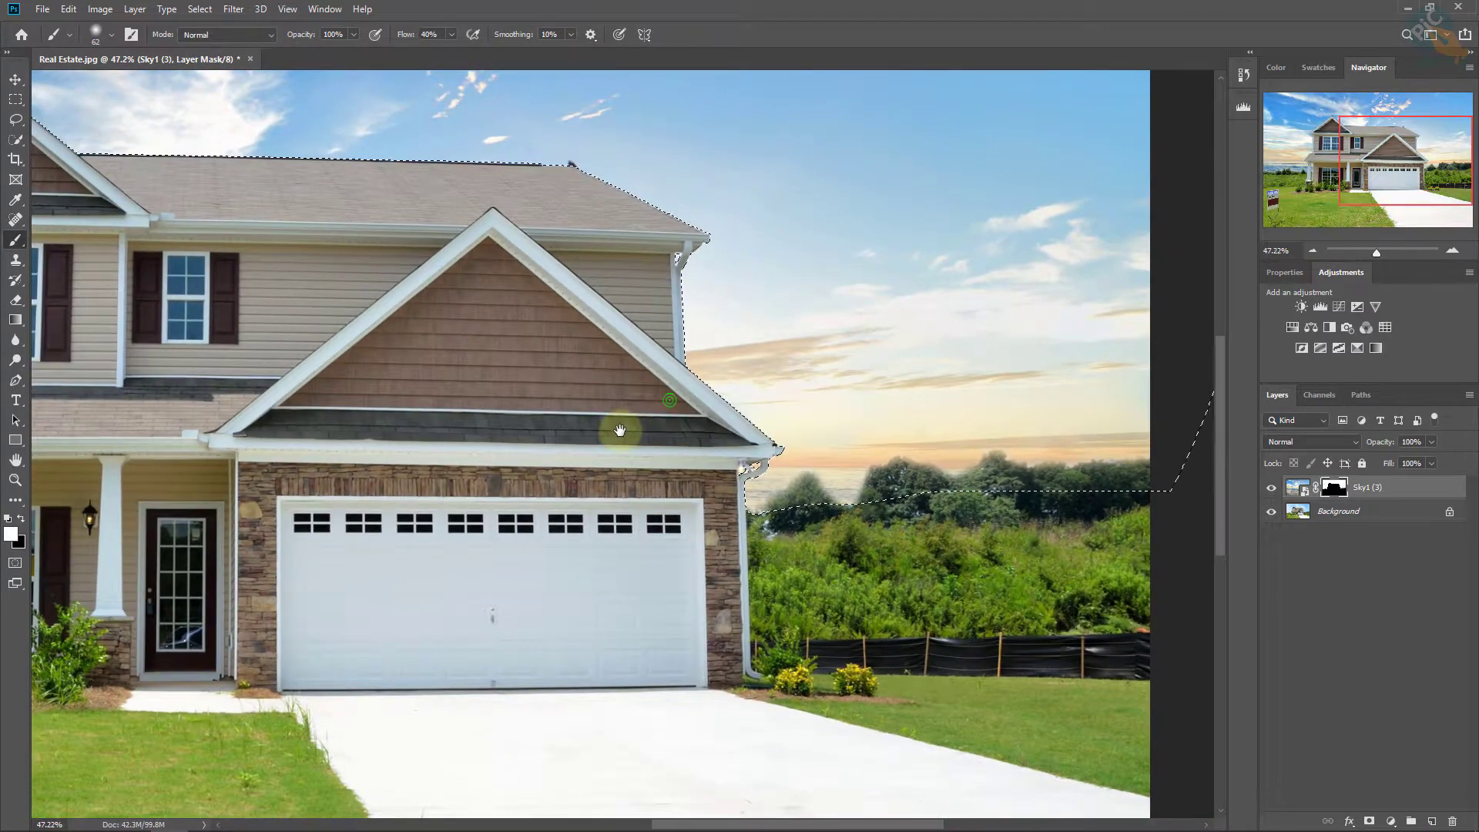
pyautogui.scroll(-2, 621, 430)
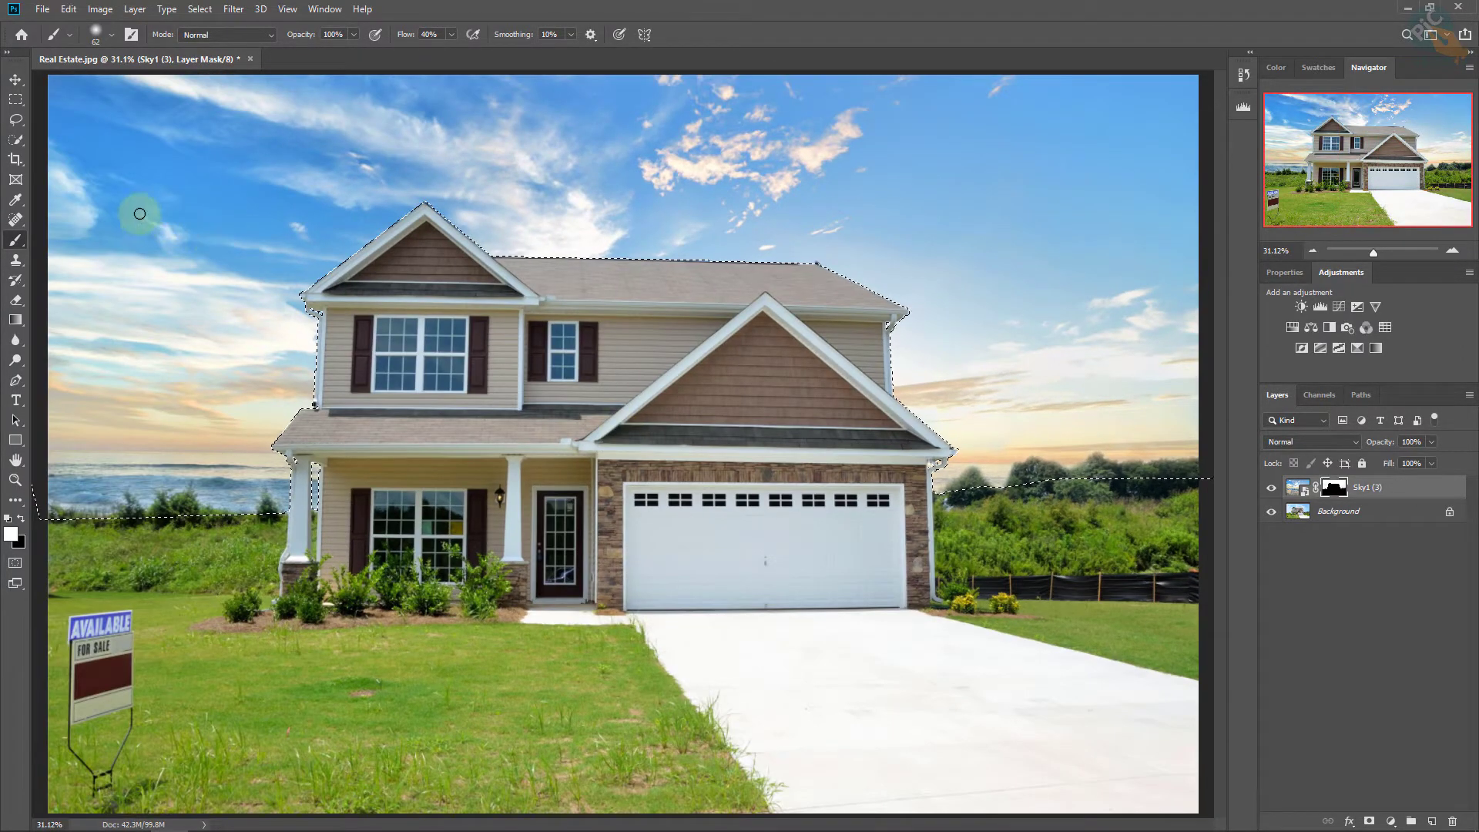
pyautogui.click(15, 78)
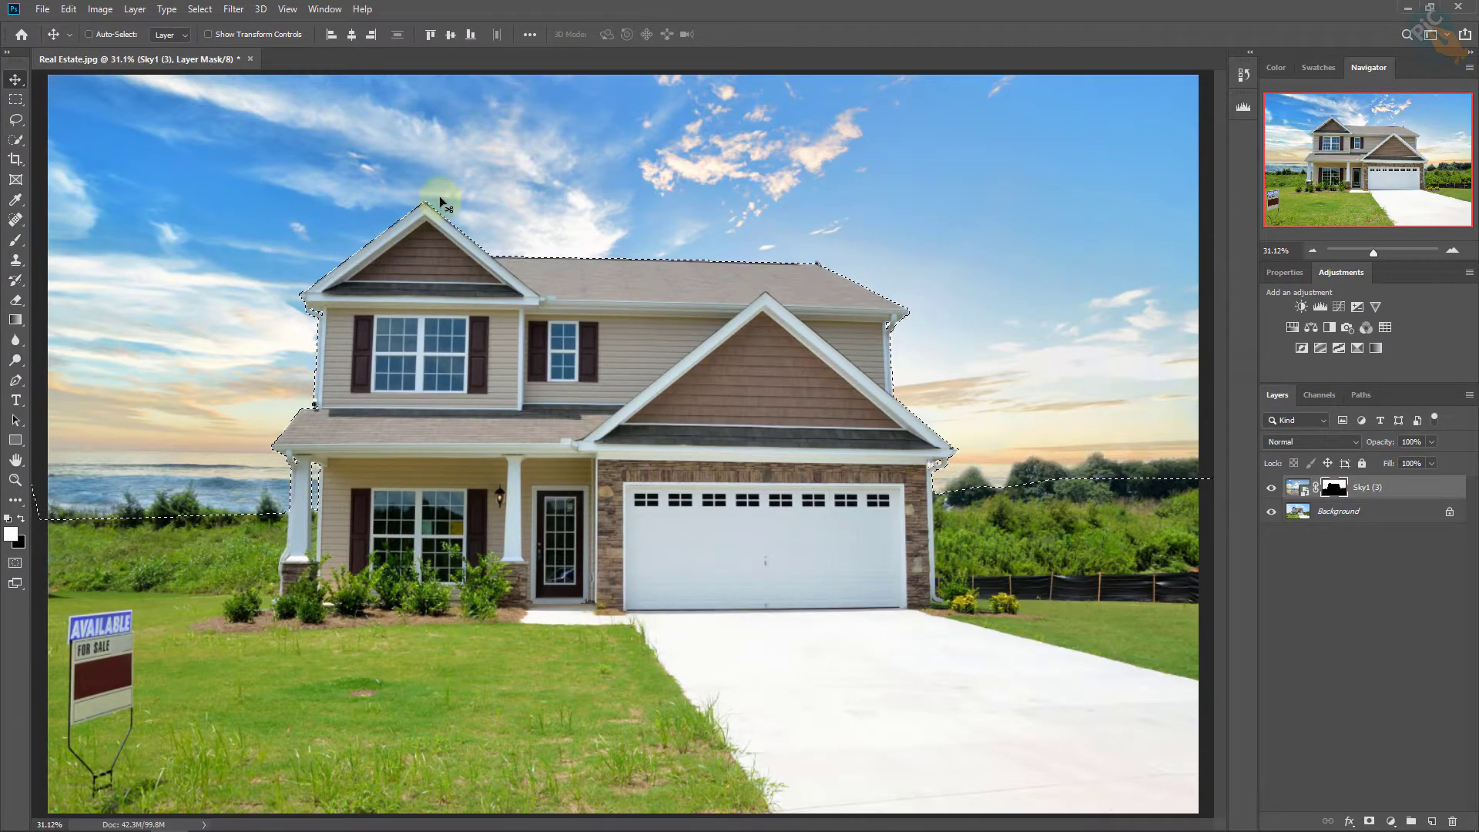
# Deselect the sky selection and zoom in on the tree beside the garage
pyautogui.click(199, 9)
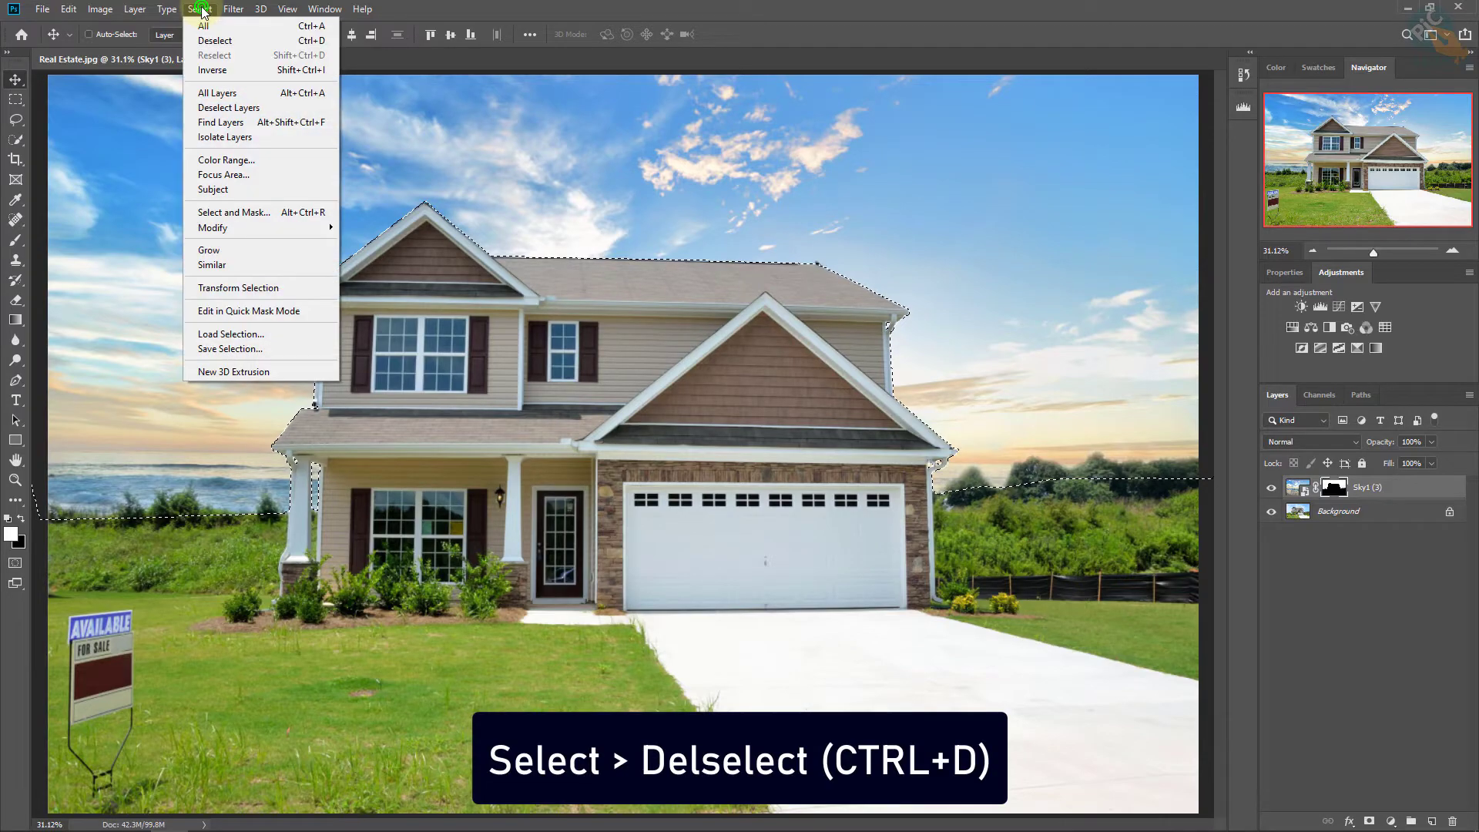
pyautogui.click(268, 48)
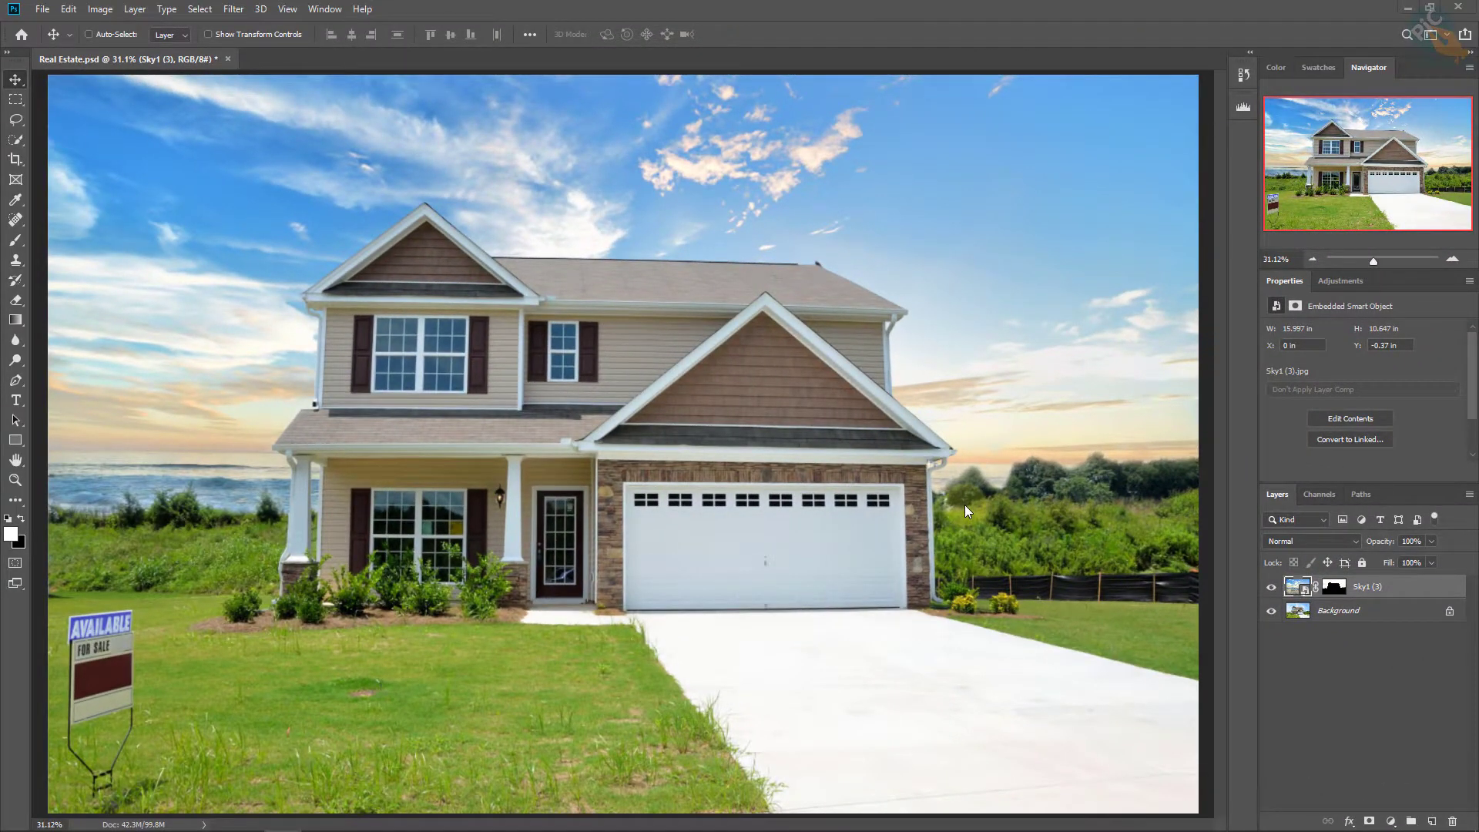
pyautogui.moveTo(986, 476); pyautogui.dragTo(1074, 476)
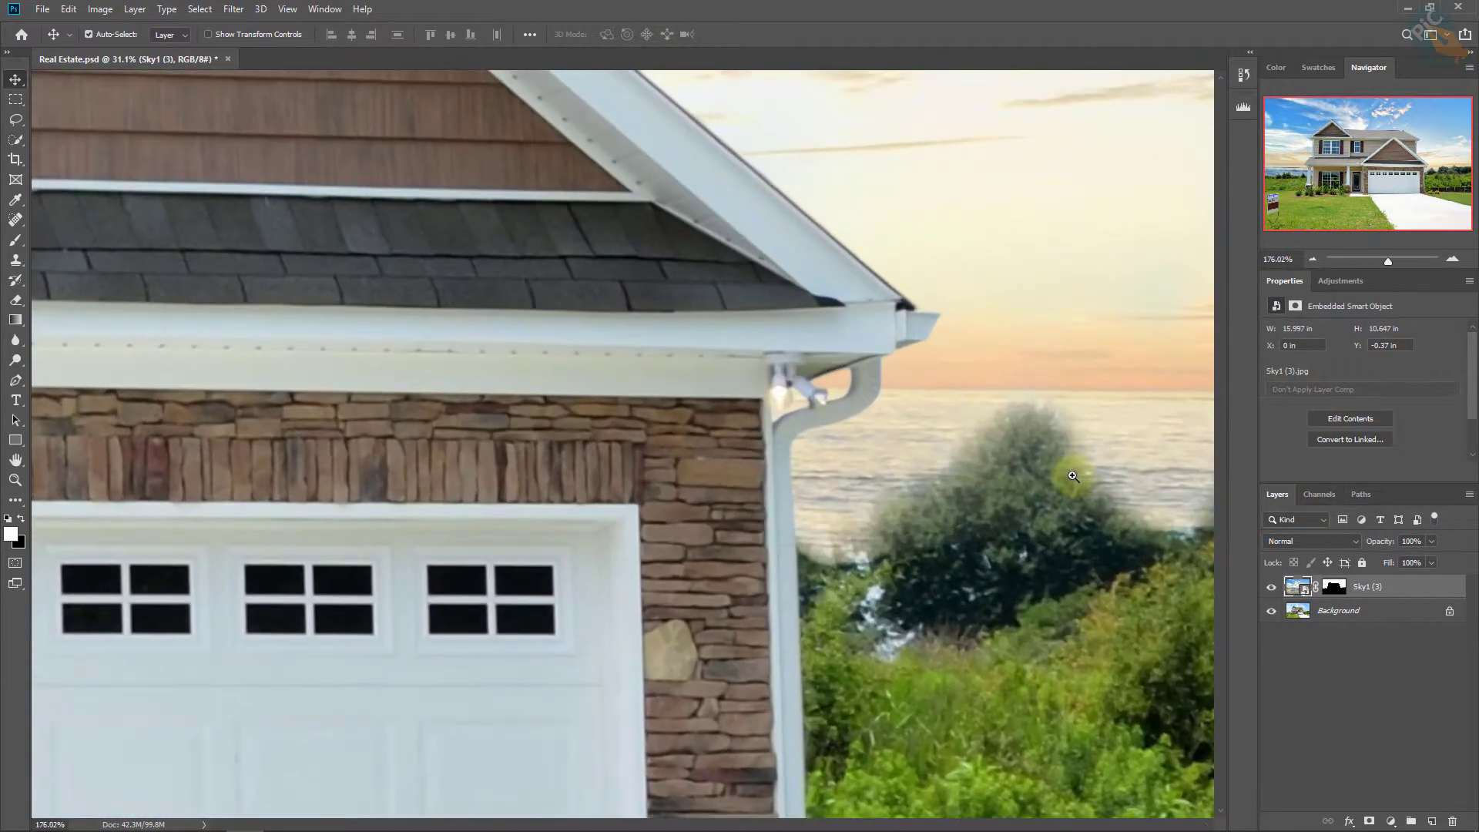
pyautogui.scroll(-3, 704, 423)
pyautogui.scroll(5, 759, 406)
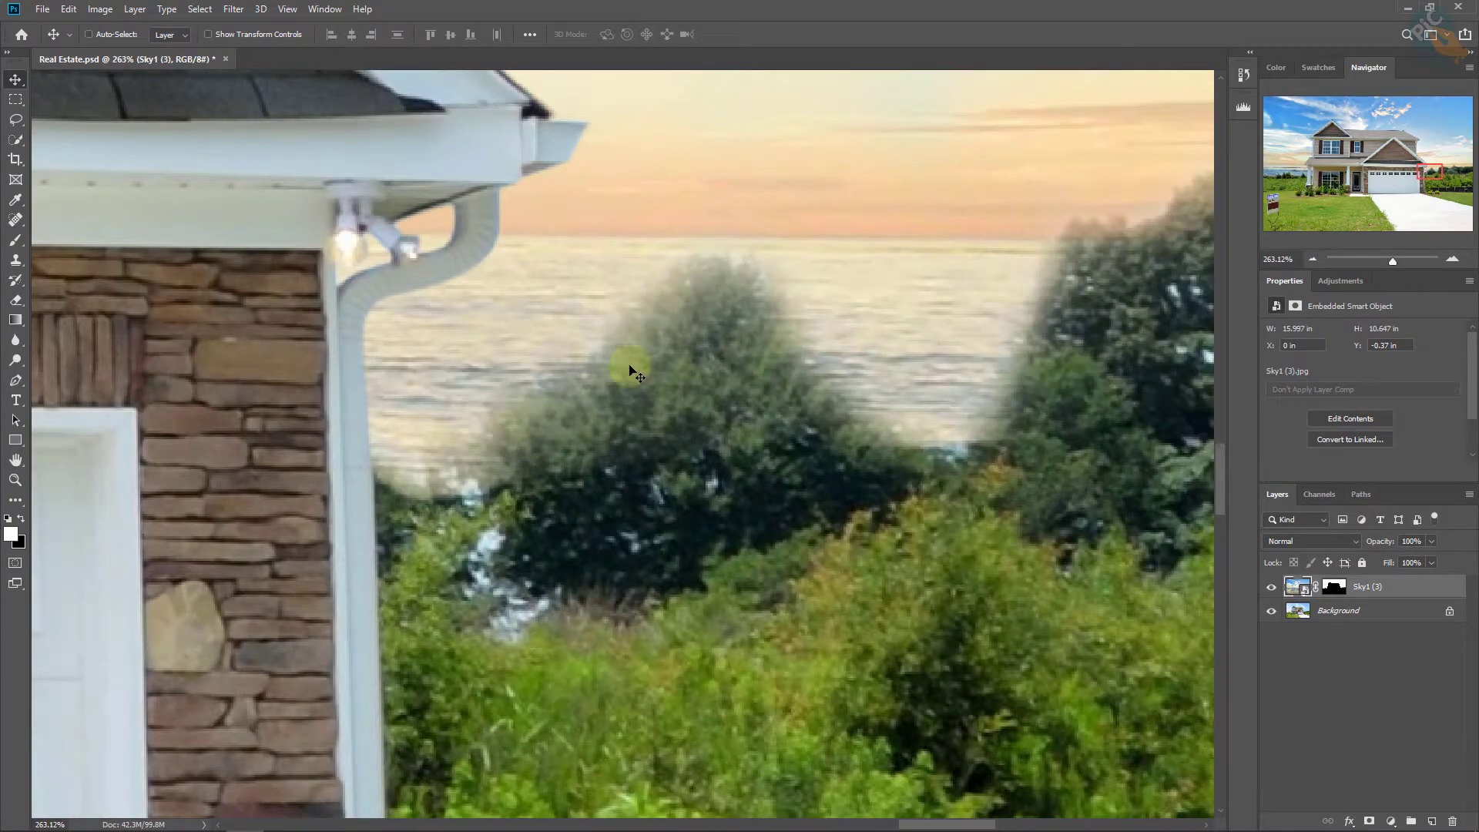
# Zoom closer on the tree by the house corner and target the Sky1 (3) layer mask
pyautogui.moveTo(625, 412); pyautogui.dragTo(372, 494)
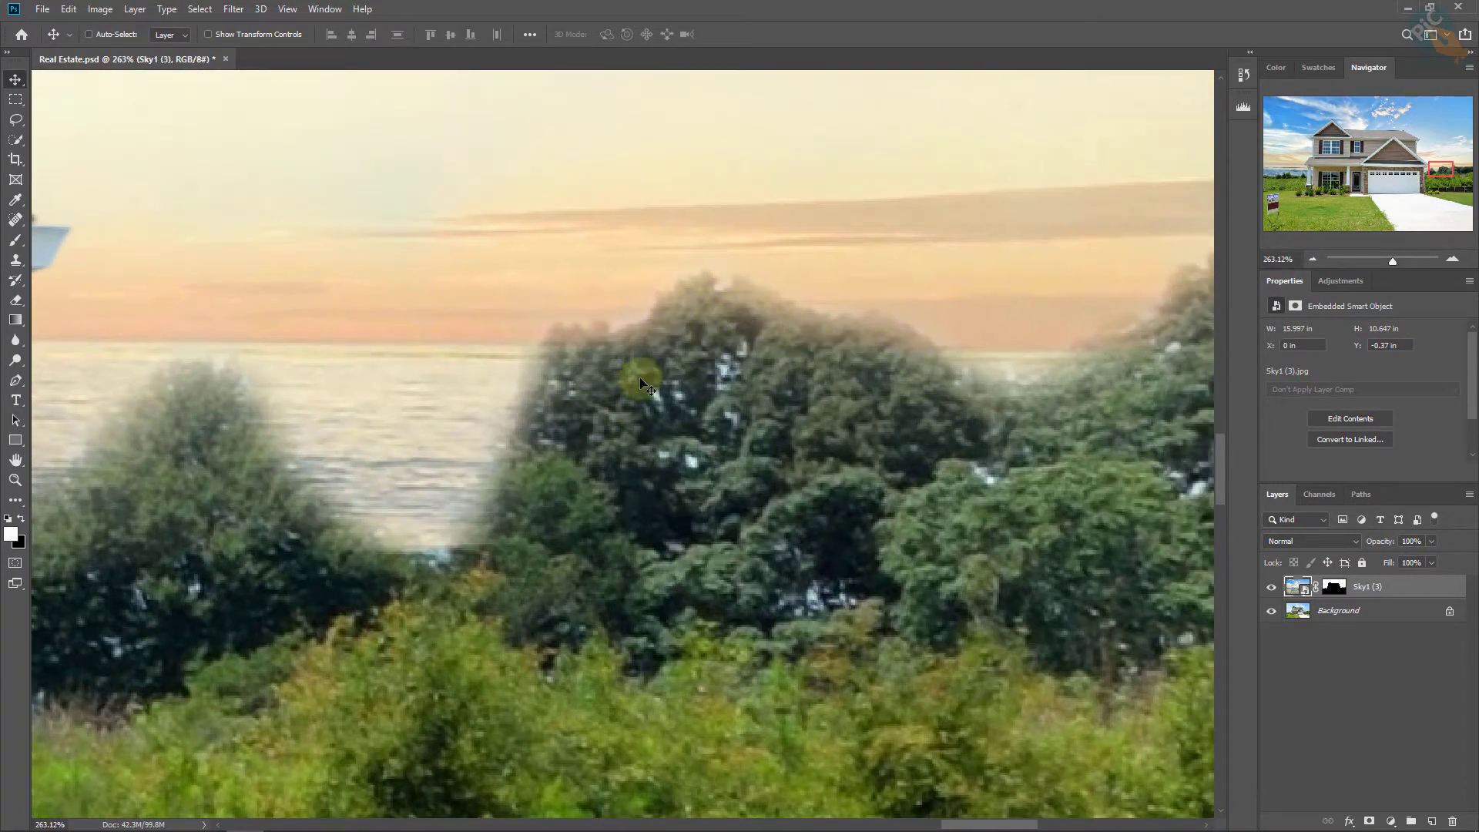
pyautogui.scroll(-3, 645, 382)
pyautogui.scroll(2, 615, 332)
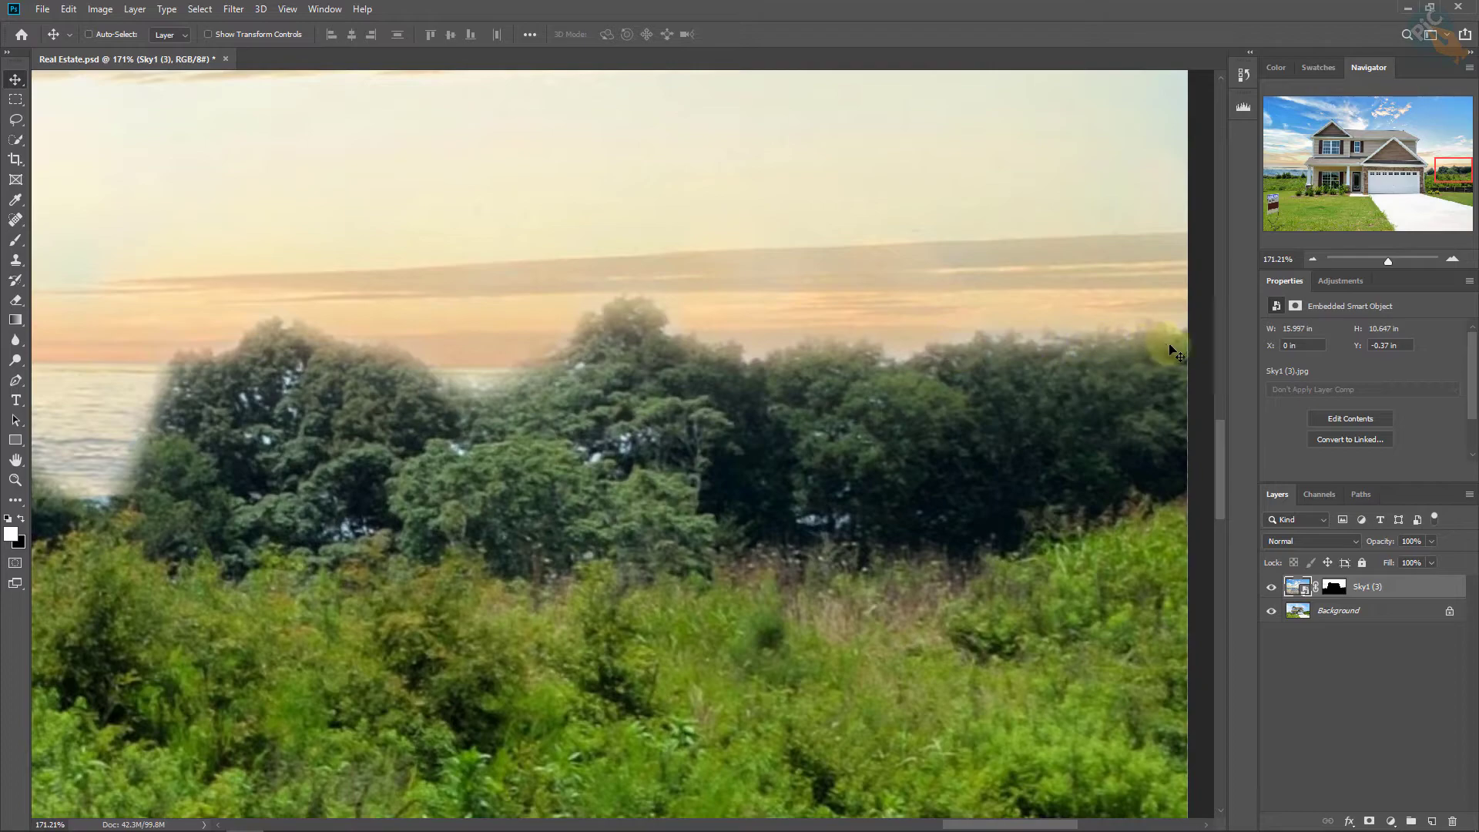
pyautogui.scroll(3, 502, 446)
pyautogui.moveTo(503, 446); pyautogui.dragTo(982, 479)
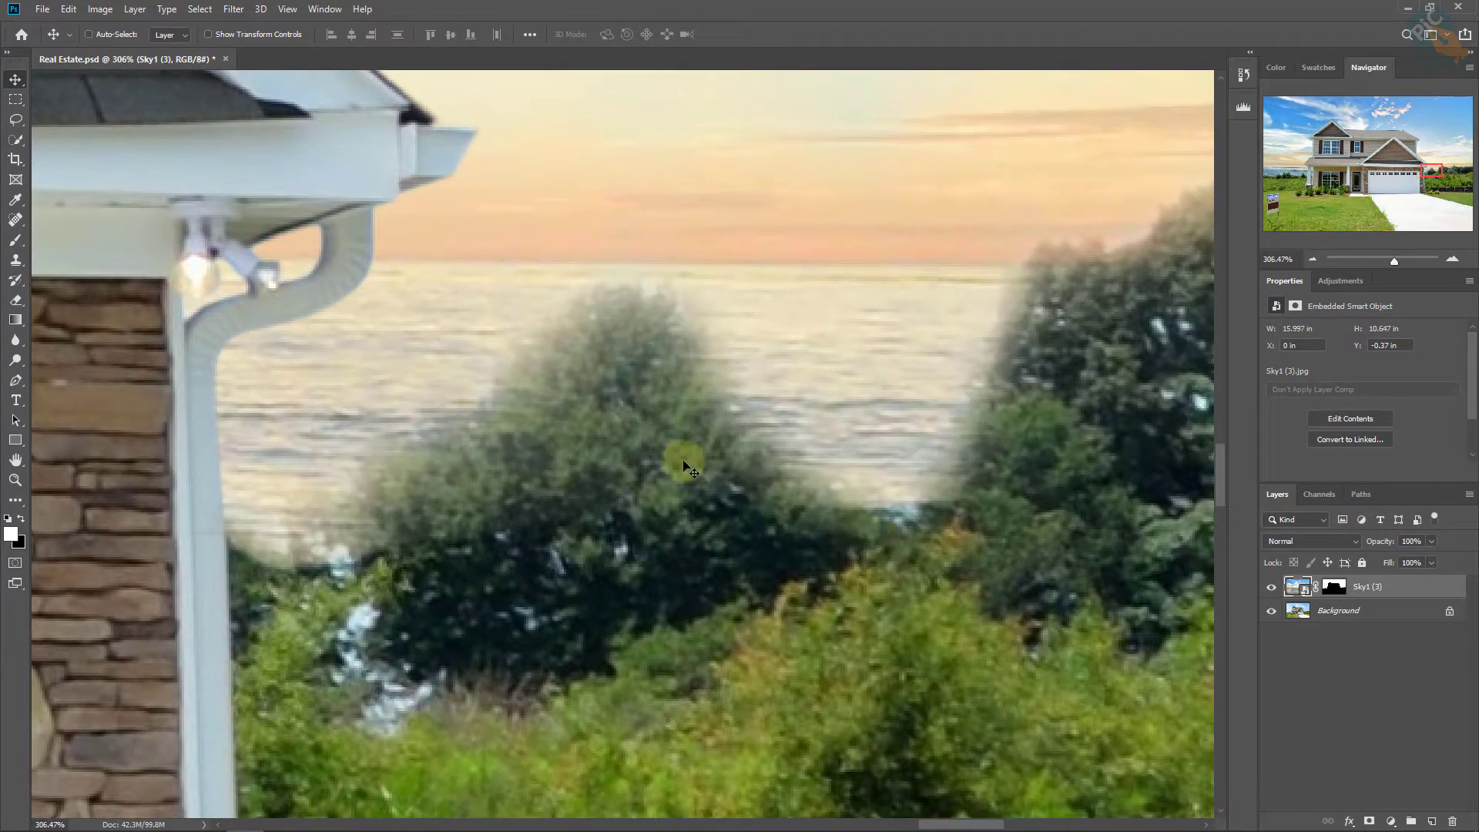
pyautogui.click(1334, 589)
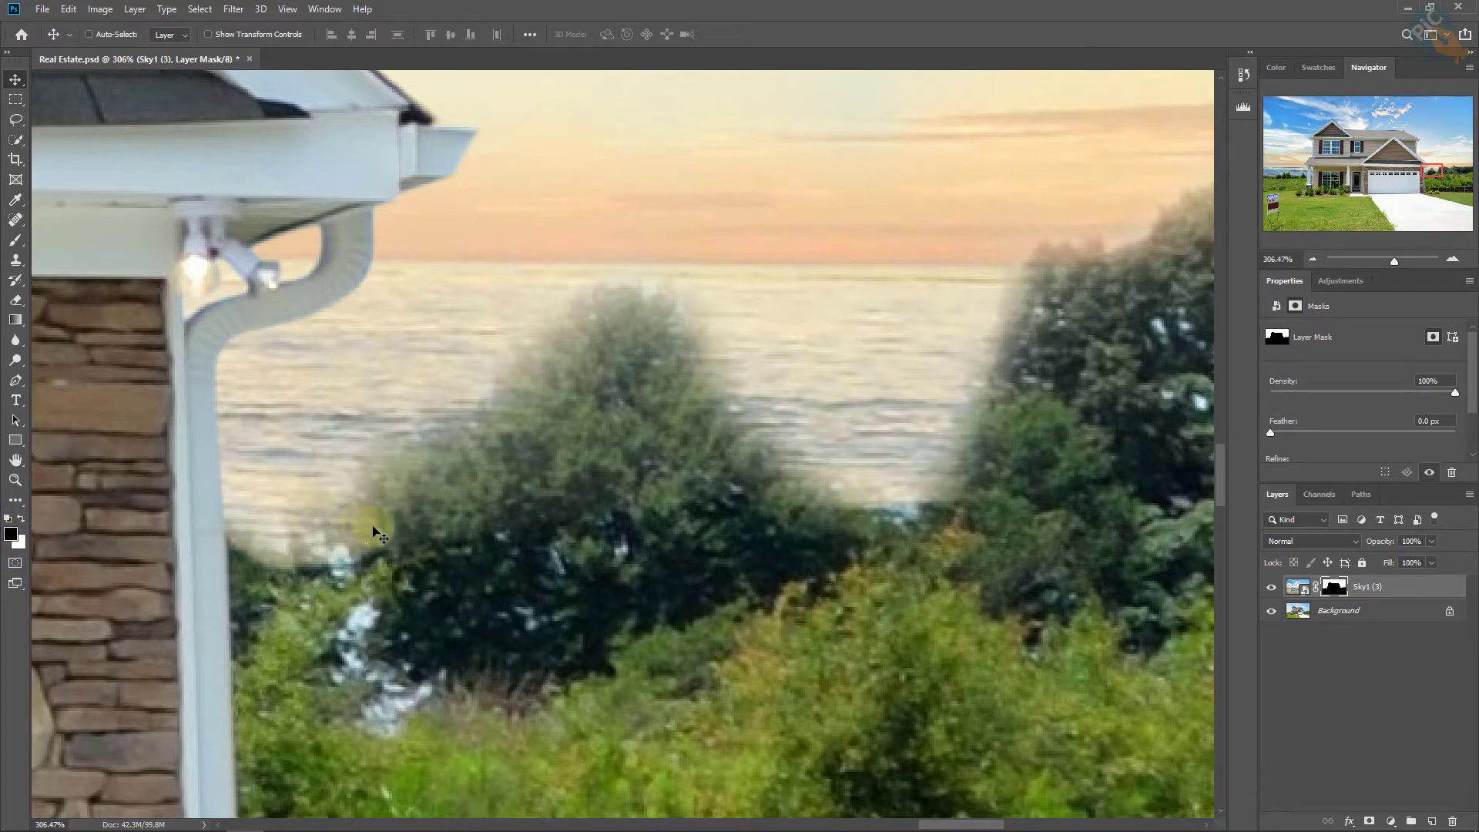
# With a smaller black Brush, paint back the tree's top and left-edge foliage on the mask
pyautogui.click(16, 242)
pyautogui.click(88, 244)
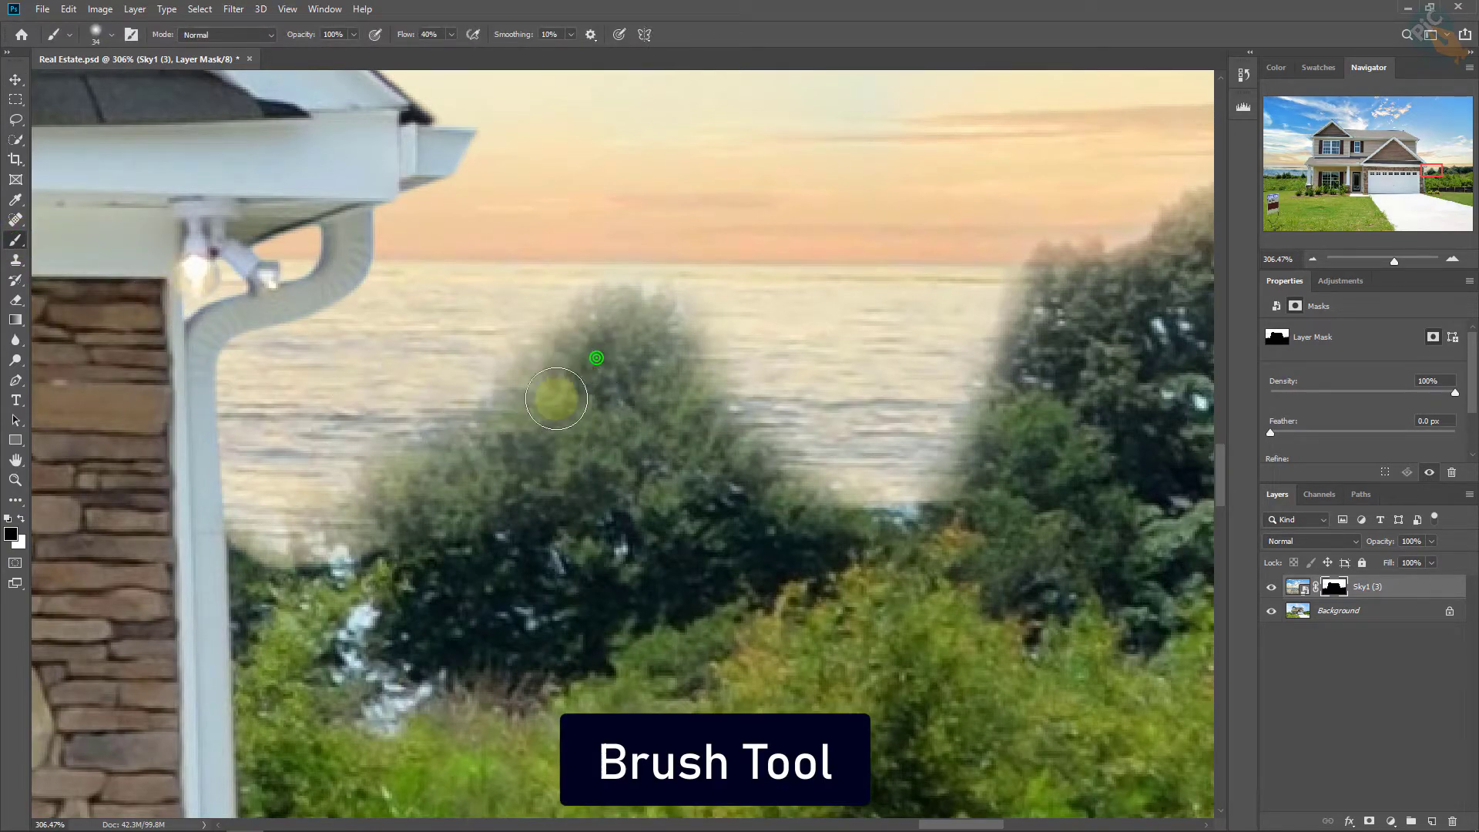
pyautogui.scroll(5, 505, 446)
pyautogui.moveTo(609, 418); pyautogui.dragTo(571, 417)
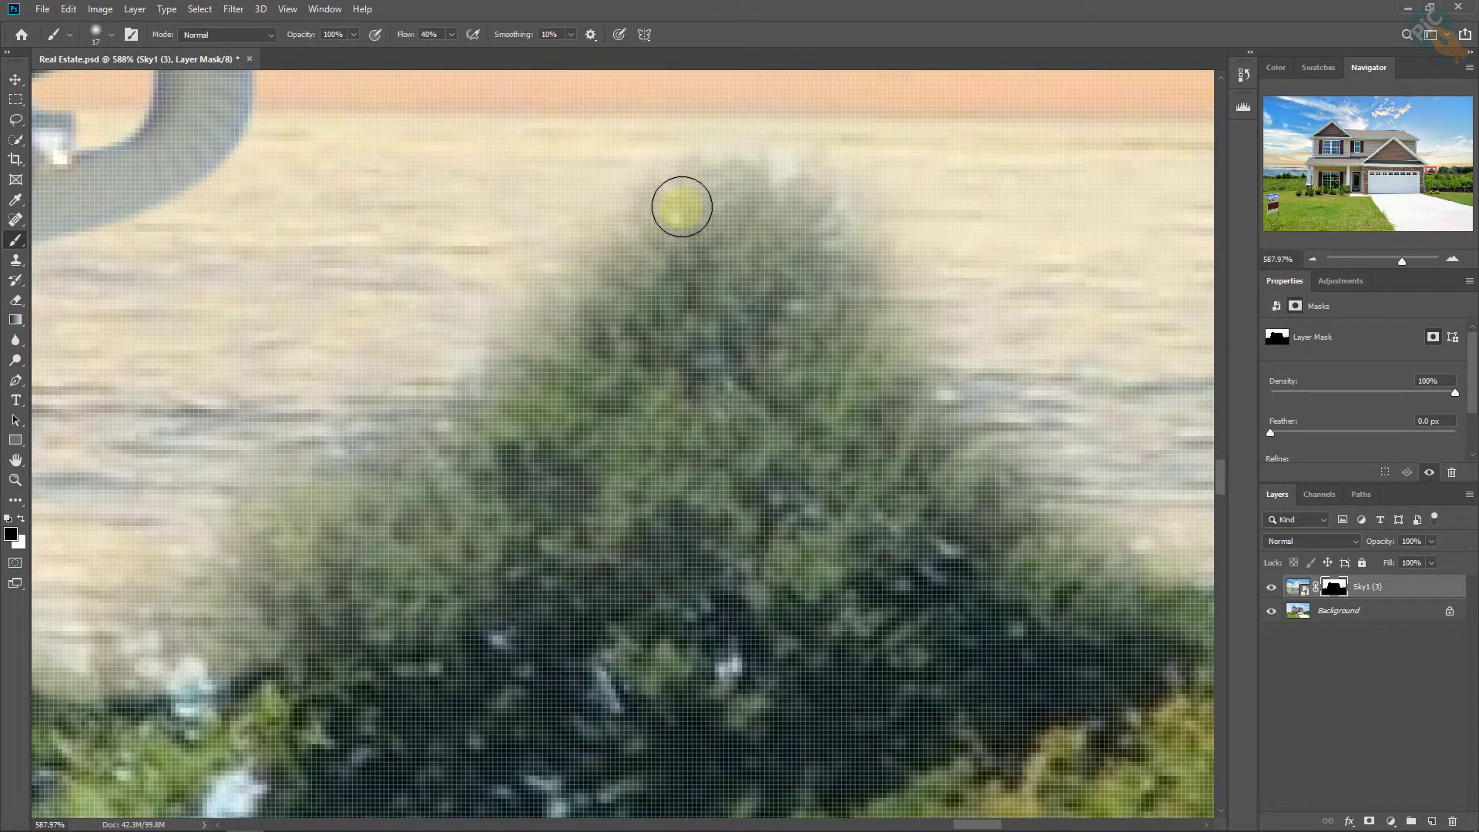
pyautogui.moveTo(682, 207)
pyautogui.mouseDown()
pyautogui.moveTo(446, 459)
pyautogui.moveTo(677, 199)
pyautogui.moveTo(339, 538)
pyautogui.moveTo(502, 511)
pyautogui.moveTo(570, 440)
pyautogui.moveTo(678, 265)
pyautogui.mouseUp()
pyautogui.moveTo(638, 330)
pyautogui.mouseDown()
pyautogui.moveTo(527, 470)
pyautogui.moveTo(439, 536)
pyautogui.moveTo(540, 468)
pyautogui.mouseUp()
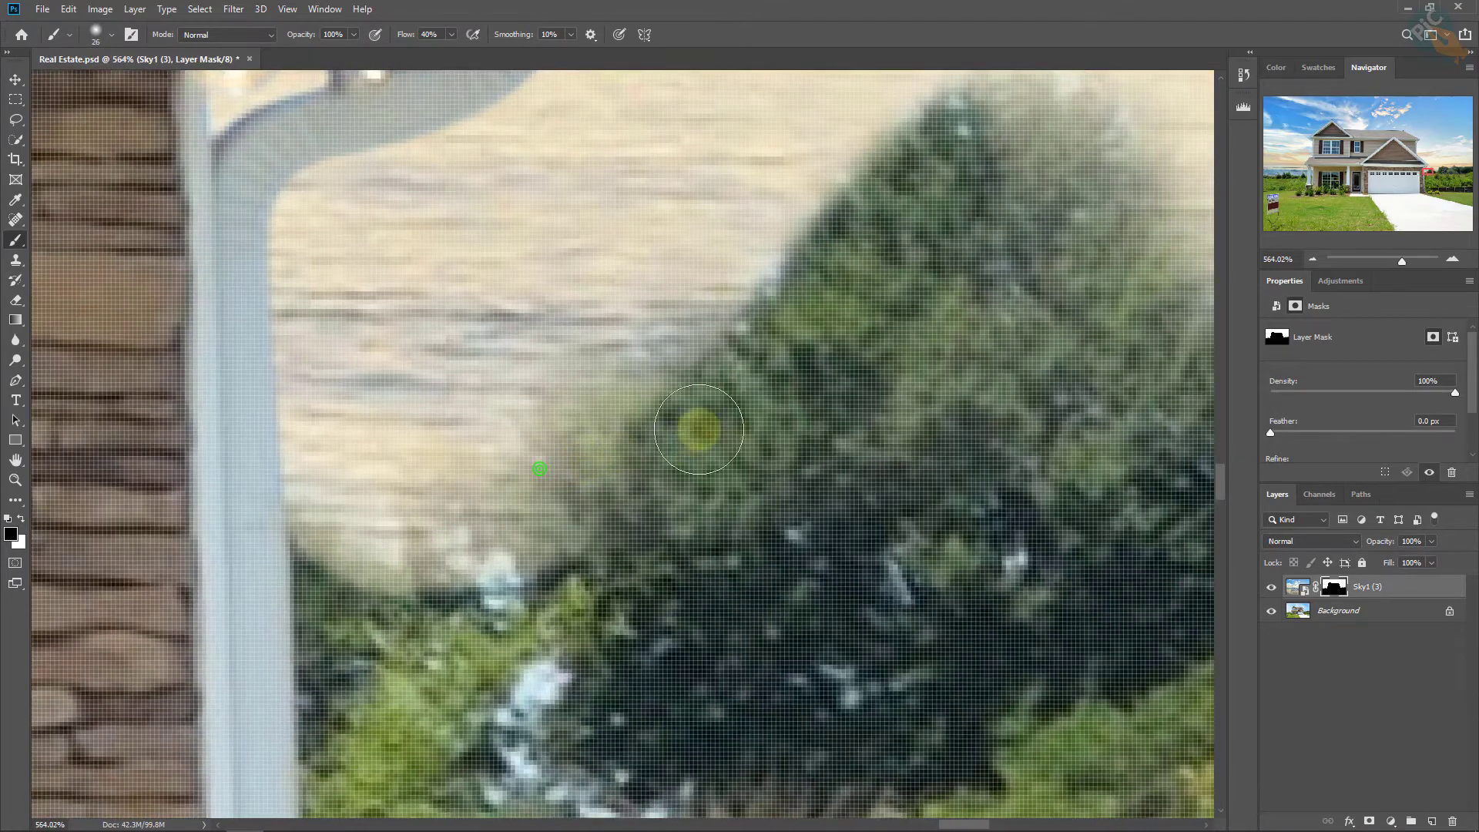
pyautogui.moveTo(727, 406)
pyautogui.mouseDown()
pyautogui.moveTo(628, 430)
pyautogui.moveTo(638, 482)
pyautogui.moveTo(605, 480)
pyautogui.moveTo(592, 498)
pyautogui.moveTo(568, 462)
pyautogui.moveTo(670, 390)
pyautogui.moveTo(540, 462)
pyautogui.moveTo(586, 430)
pyautogui.moveTo(430, 674)
pyautogui.mouseUp()
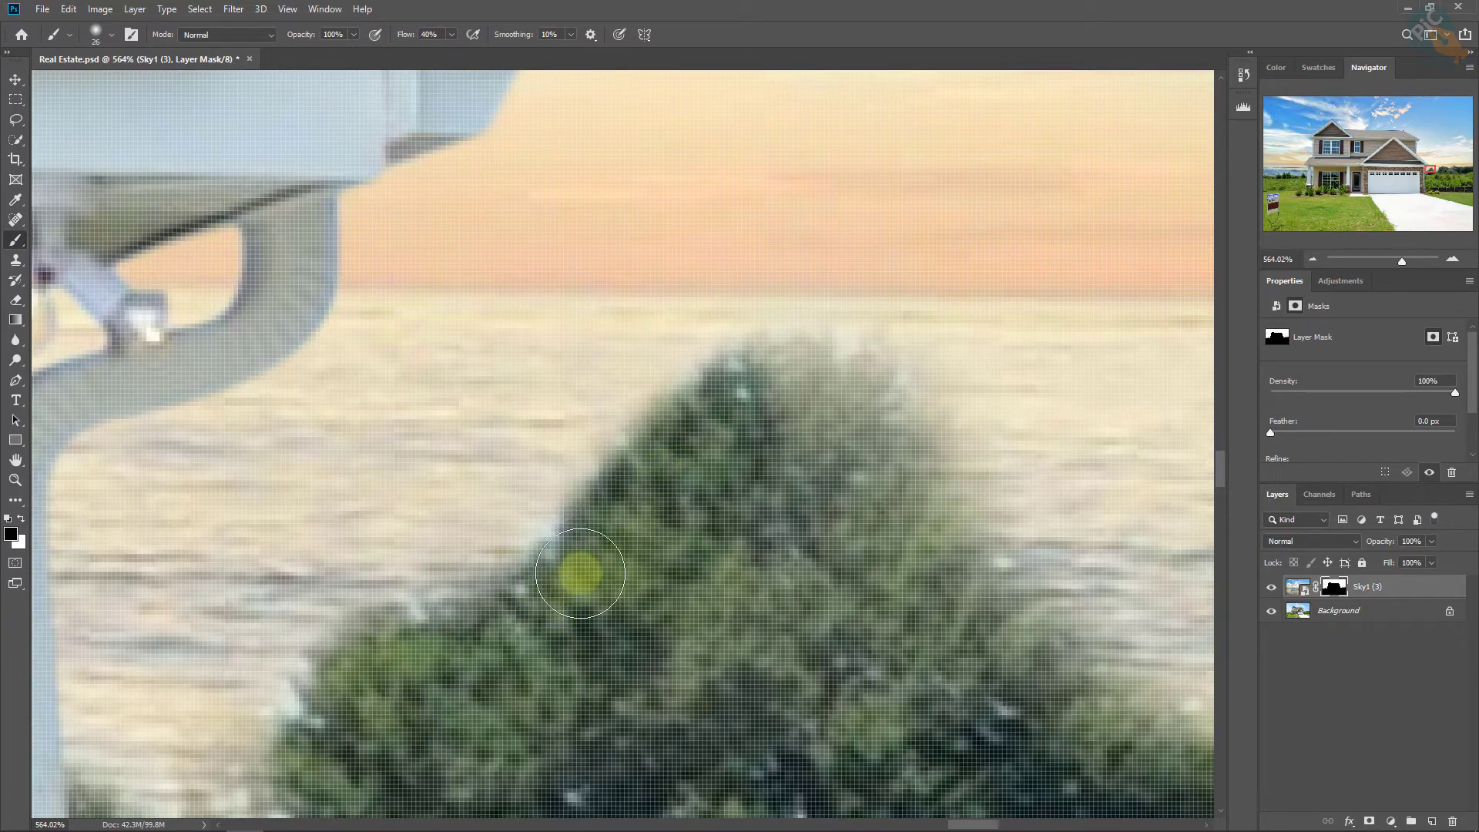
# Restore solid dark foliage at the hazy tree top and down the tree's edge
pyautogui.moveTo(719, 409)
pyautogui.mouseDown()
pyautogui.moveTo(853, 465)
pyautogui.moveTo(855, 407)
pyautogui.moveTo(892, 521)
pyautogui.mouseUp()
pyautogui.moveTo(982, 626); pyautogui.dragTo(673, 413)
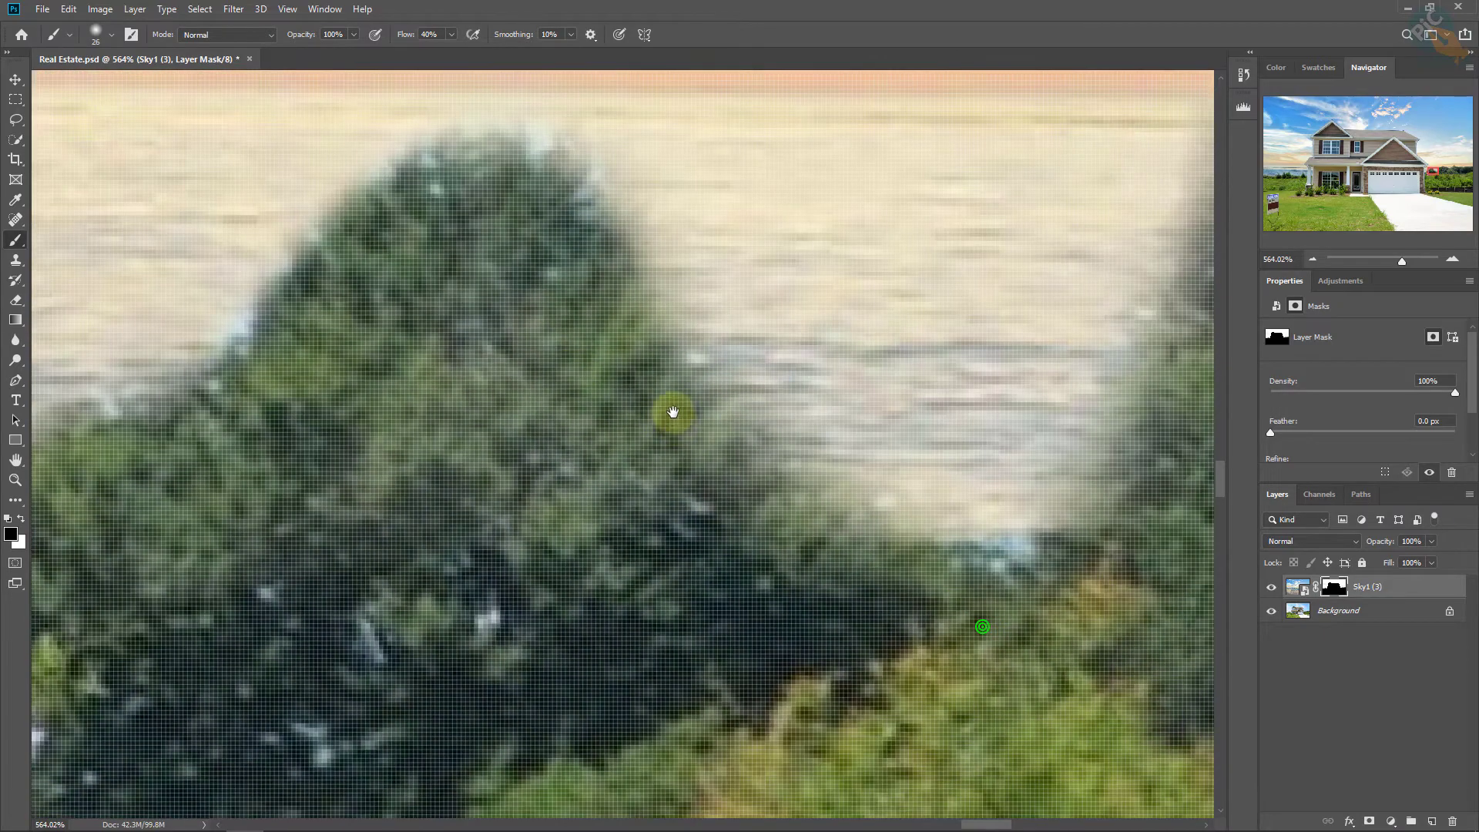
pyautogui.moveTo(579, 248); pyautogui.dragTo(660, 390)
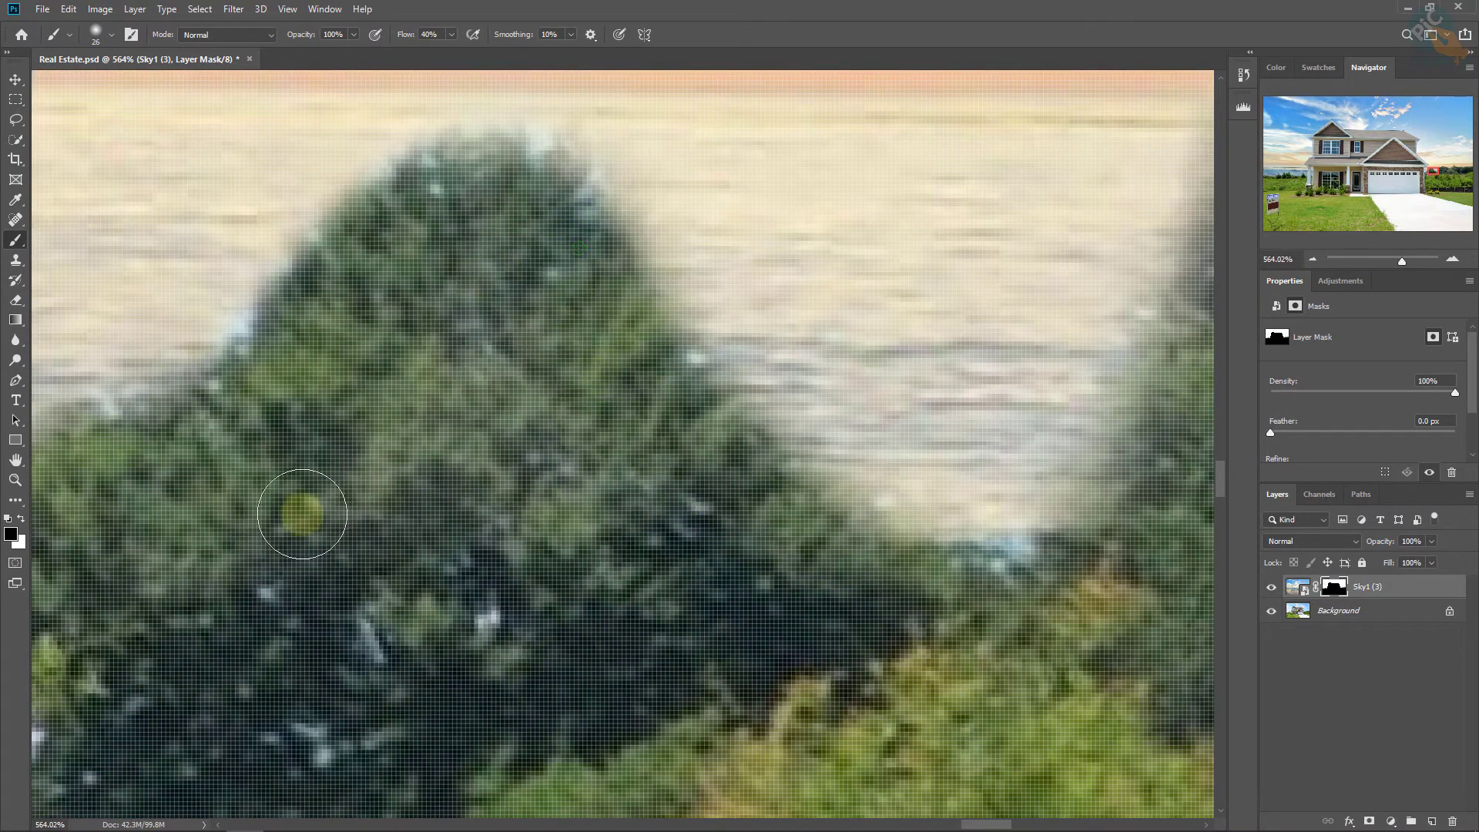
pyautogui.moveTo(515, 342); pyautogui.dragTo(473, 331)
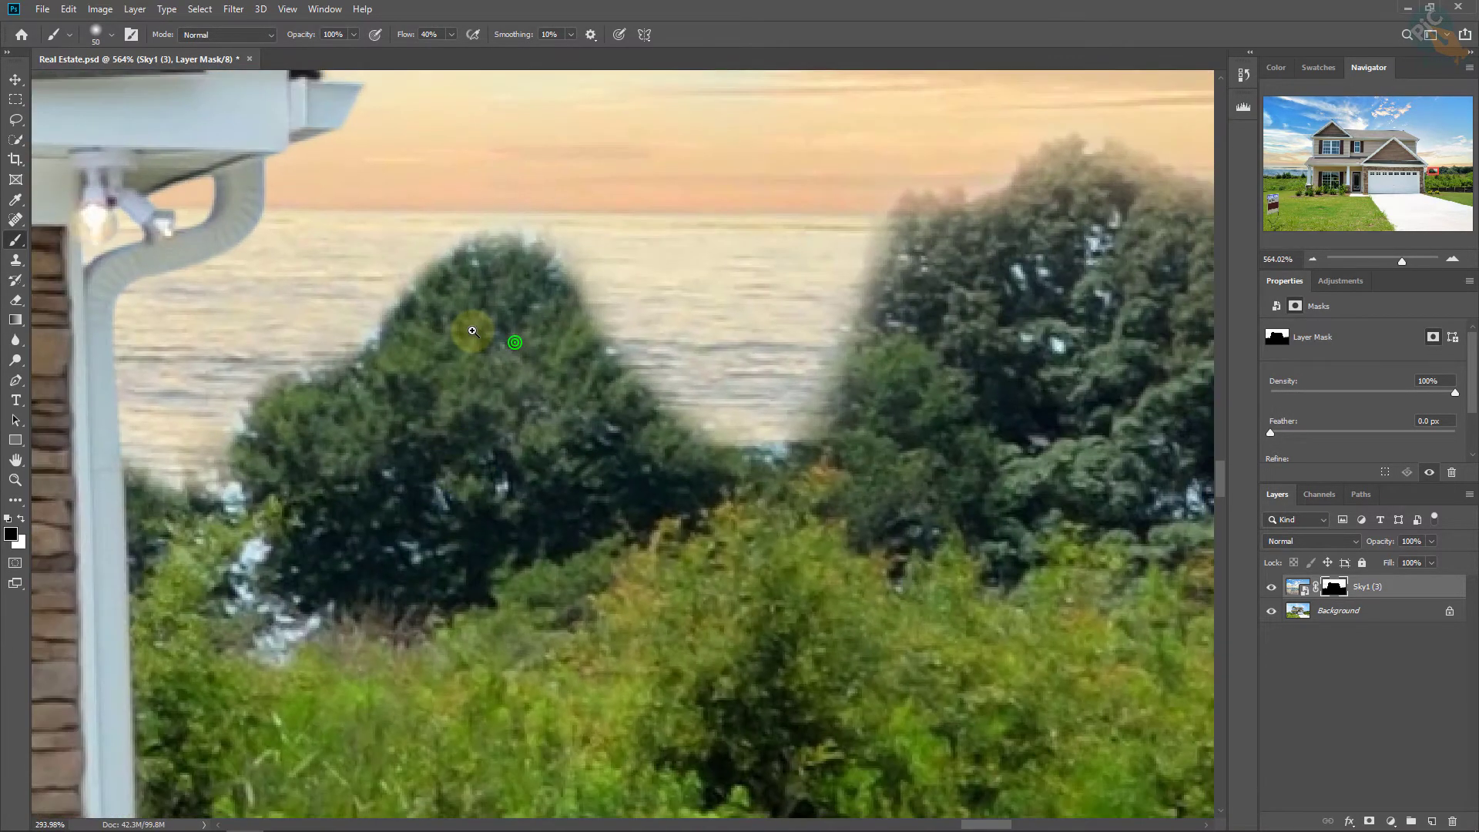
pyautogui.click(463, 380)
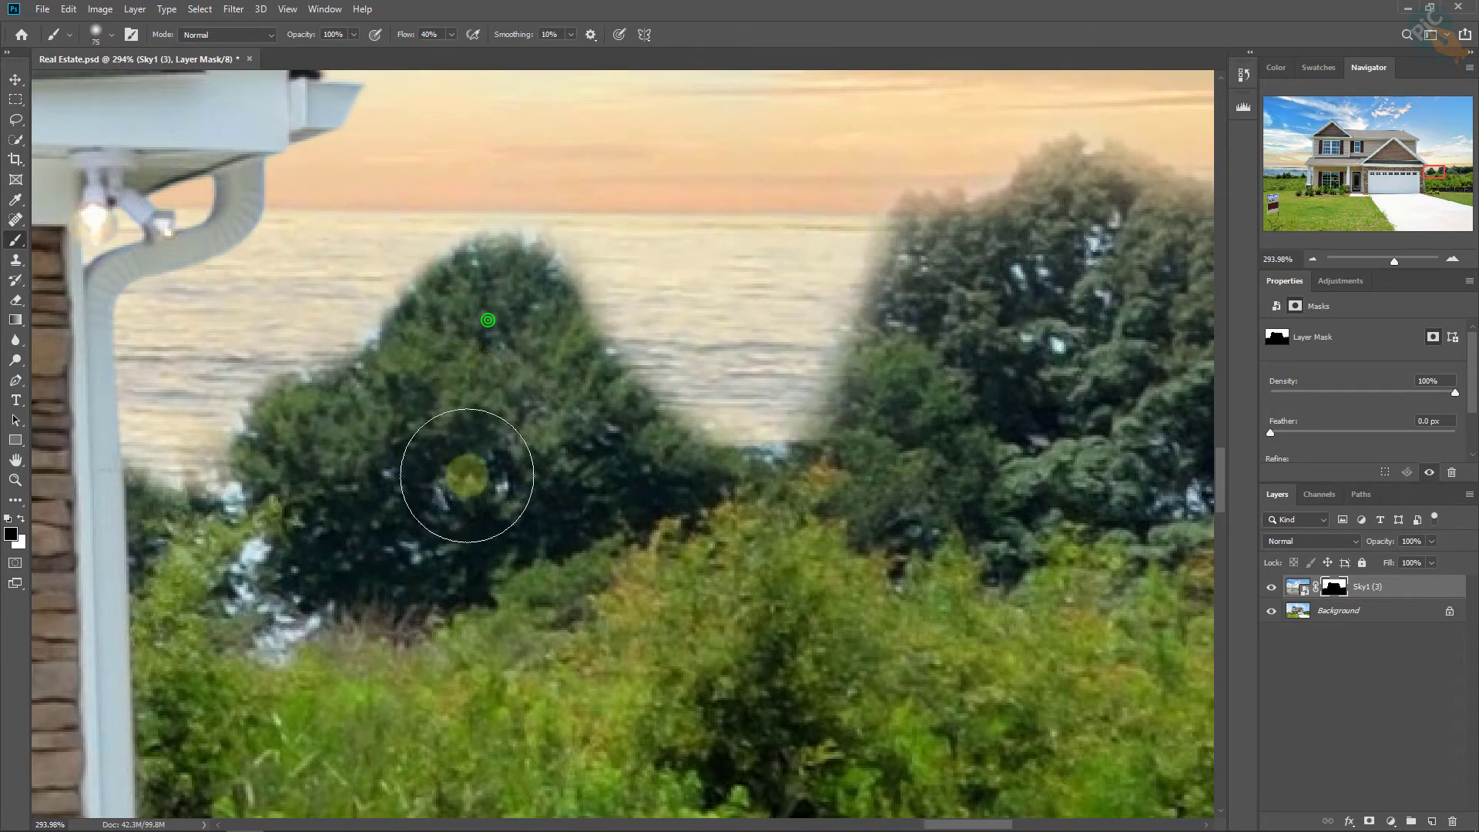
# Refine the tree-top mask with the brush at about 28 px, then resize it to 38 px
pyautogui.keyDown('alt'); pyautogui.rightClick(469, 429); pyautogui.keyUp('alt')
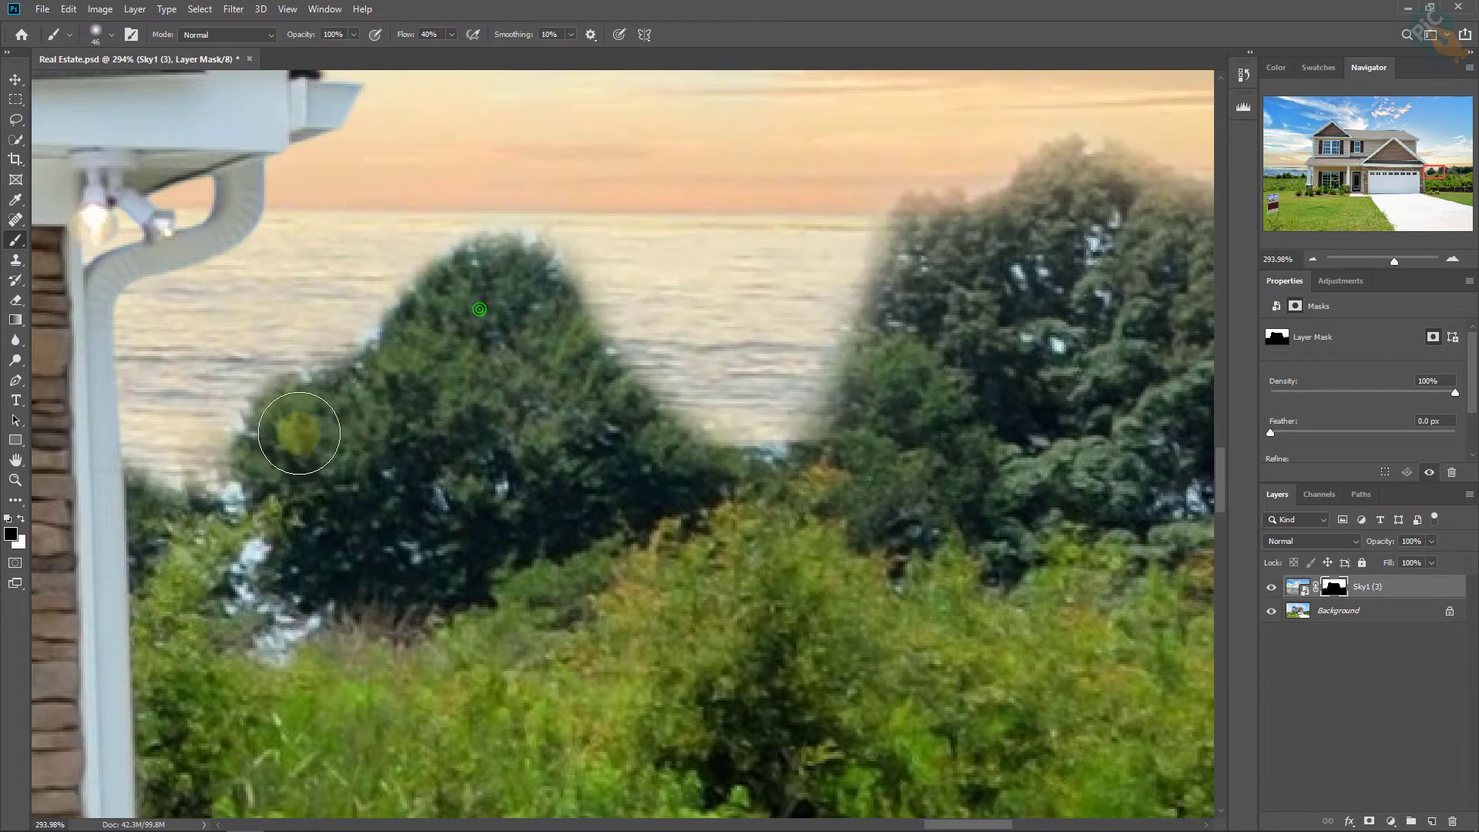
pyautogui.moveTo(451, 355); pyautogui.dragTo(558, 306)
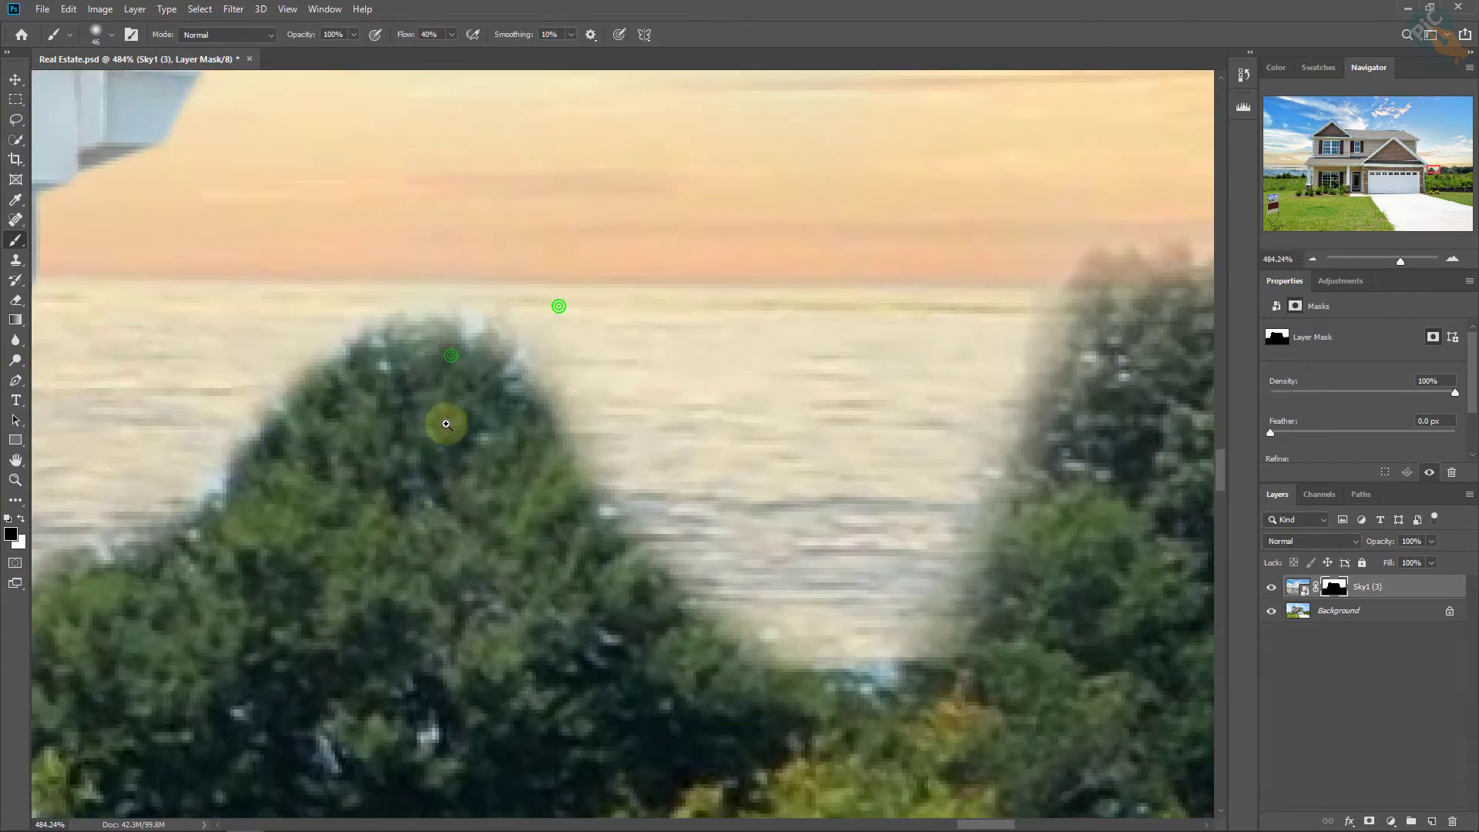
pyautogui.click(446, 424)
pyautogui.keyDown('alt'); pyautogui.rightClick(374, 432); pyautogui.keyUp('alt')
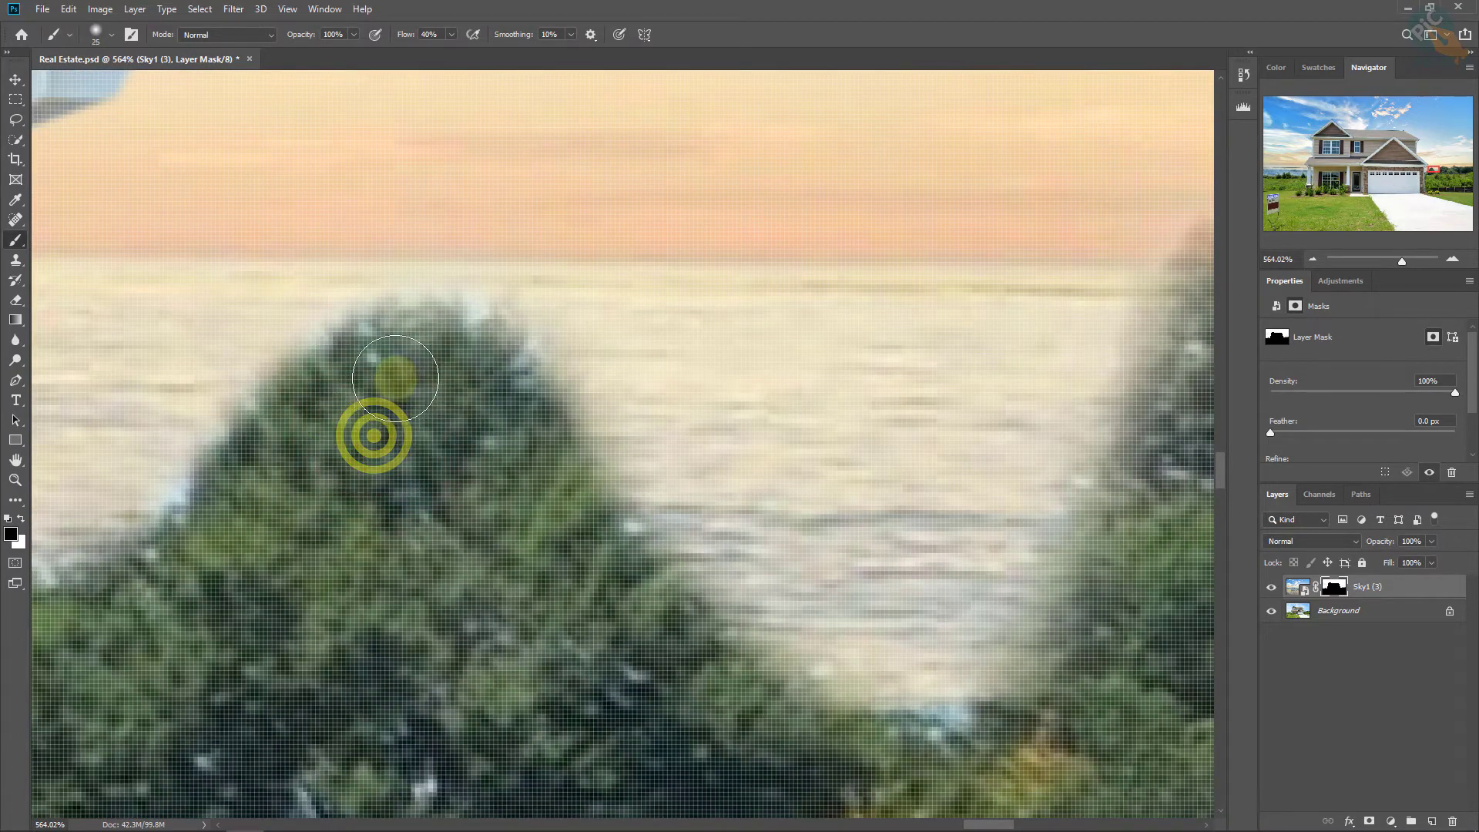
pyautogui.click(404, 349)
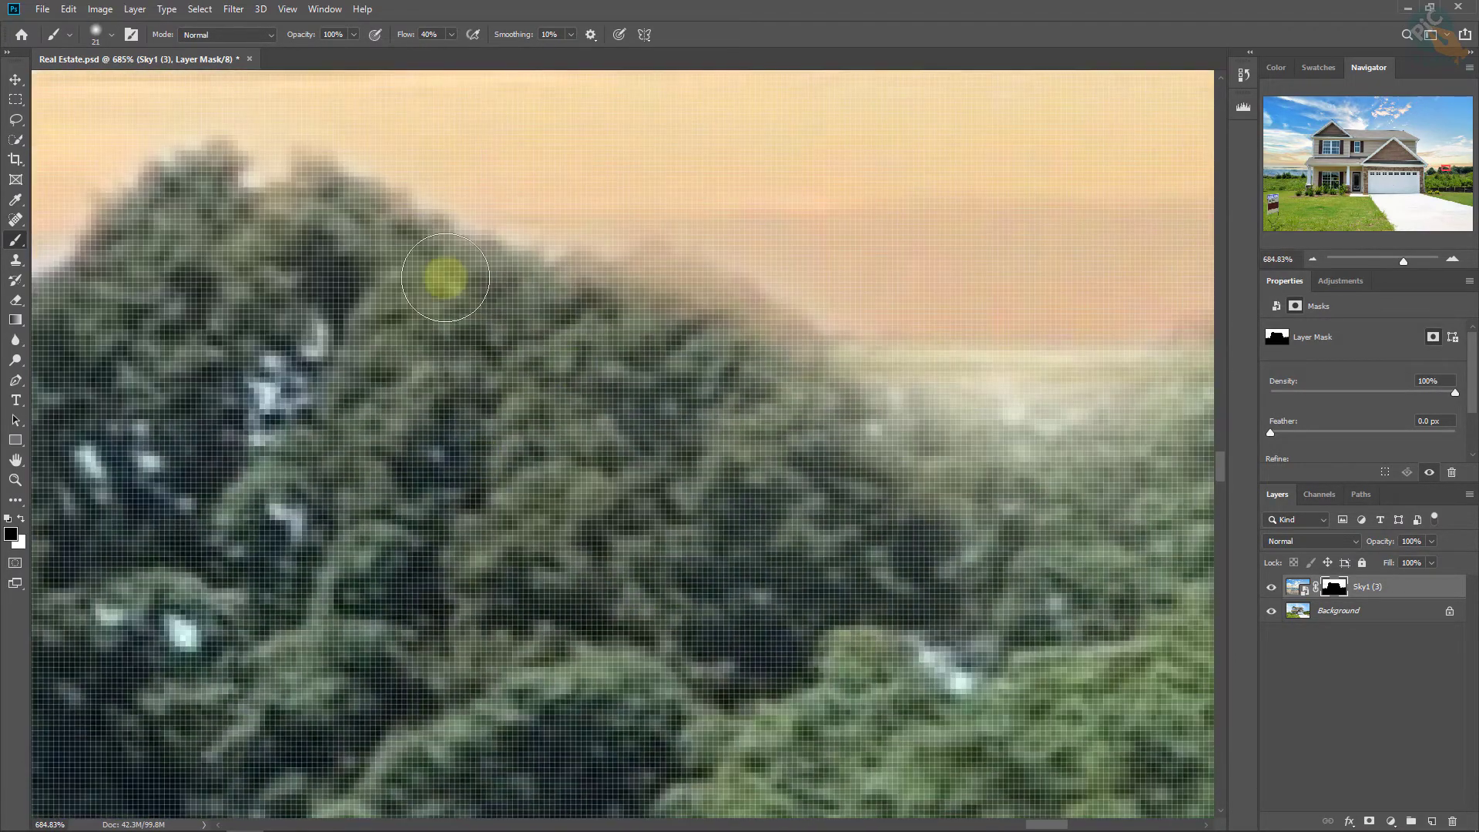
pyautogui.rightClick(583, 572)
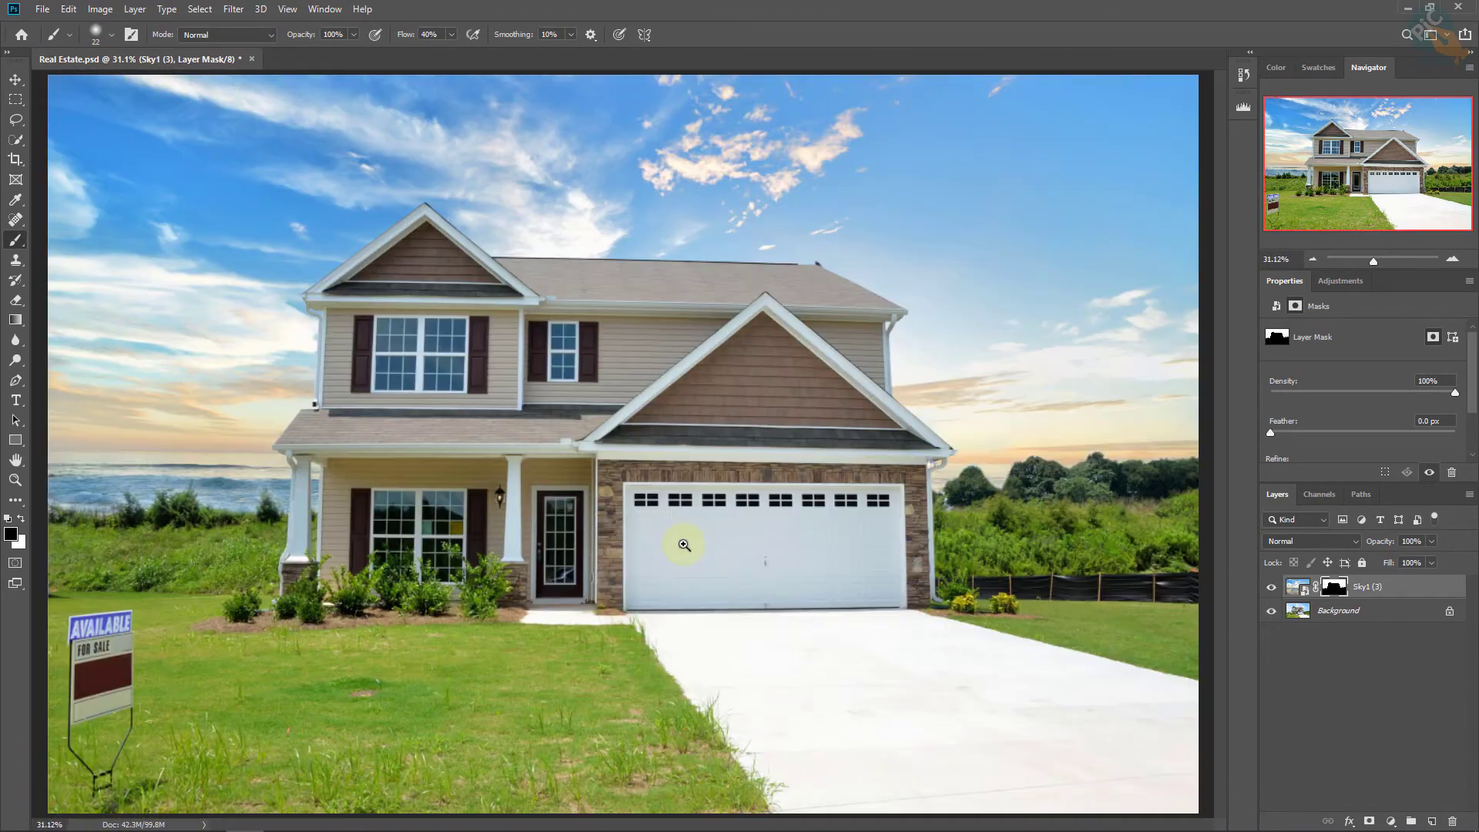
pyautogui.moveTo(684, 545); pyautogui.dragTo(778, 577)
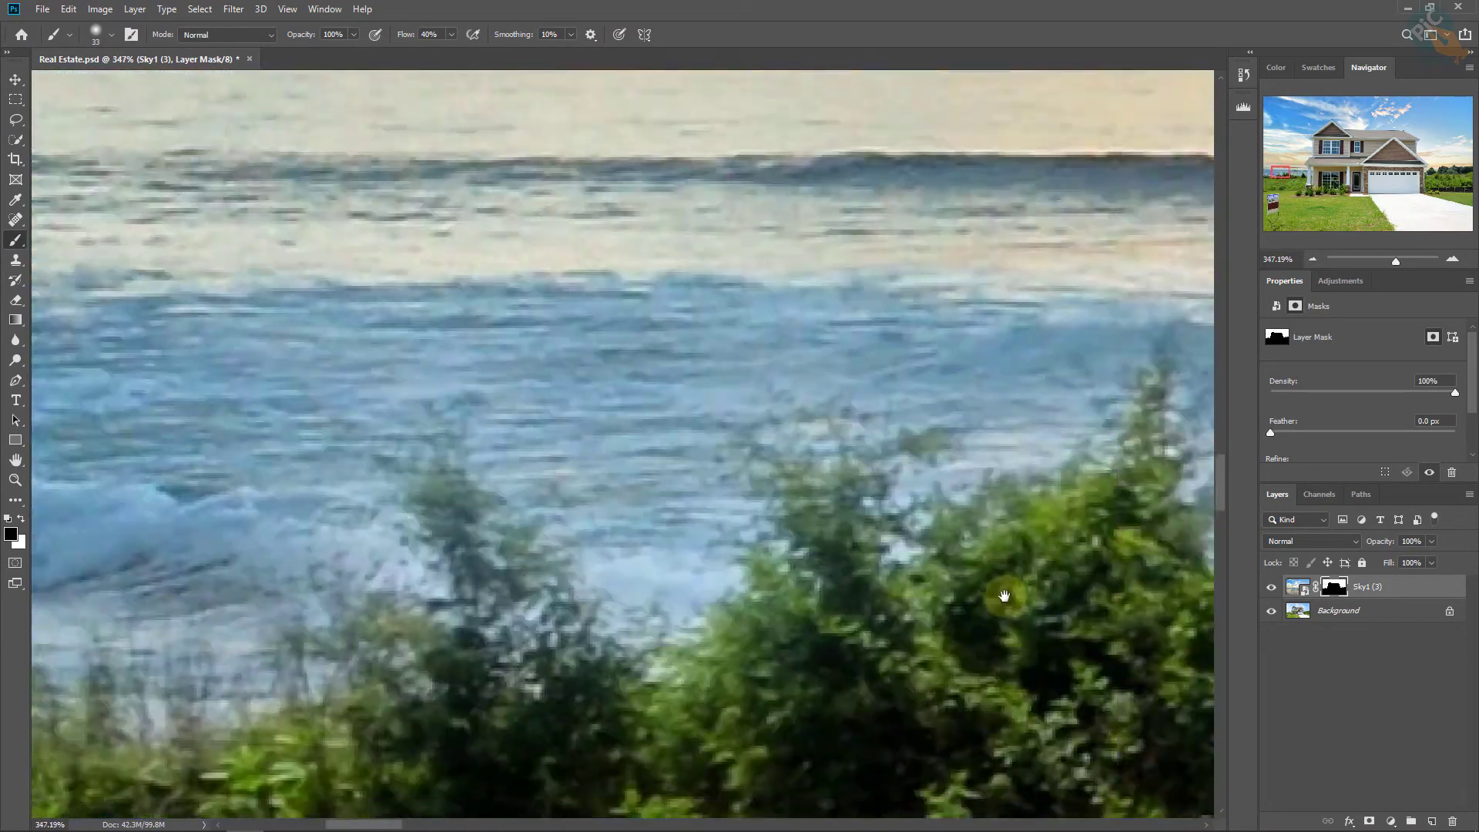
# Enlarge the brush to 60 px and zoom out to show the whole house composite
pyautogui.moveTo(778, 577)
pyautogui.mouseDown()
pyautogui.moveTo(465, 634)
pyautogui.moveTo(148, 429)
pyautogui.mouseUp()
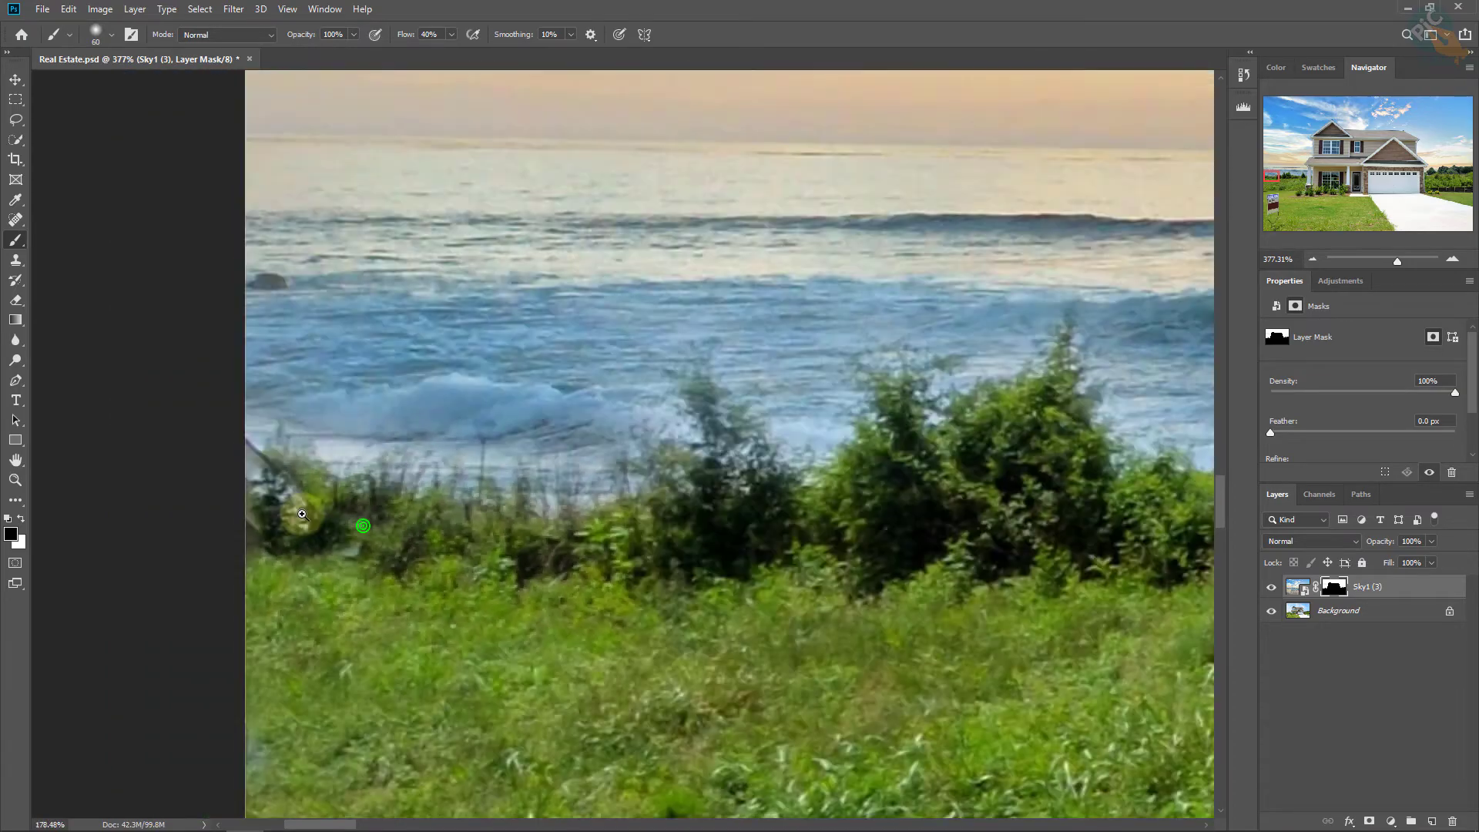
pyautogui.moveTo(378, 531); pyautogui.dragTo(232, 512)
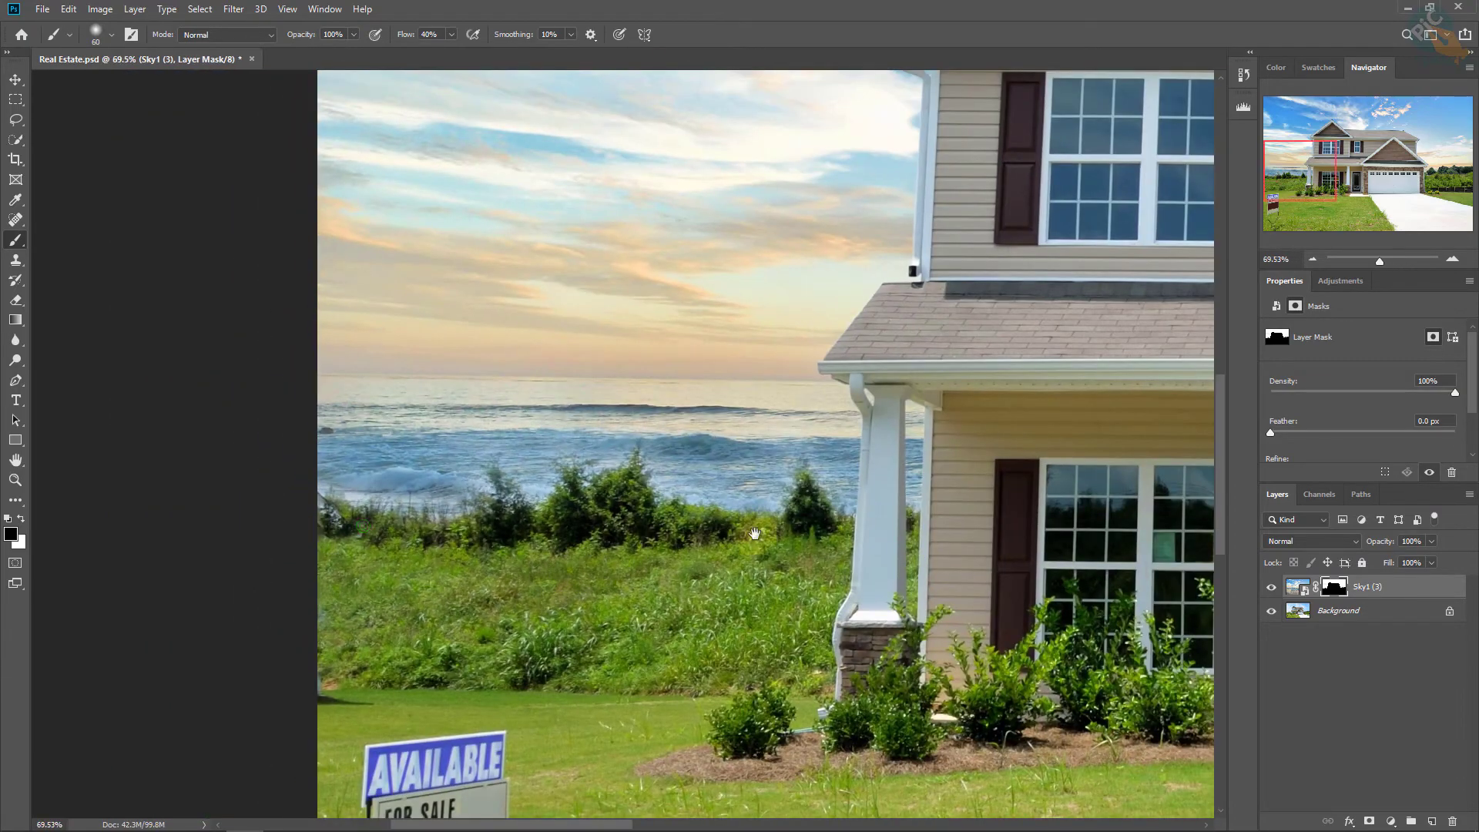
pyautogui.moveTo(1078, 486)
pyautogui.mouseDown()
pyautogui.moveTo(614, 484)
pyautogui.moveTo(539, 459)
pyautogui.mouseUp()
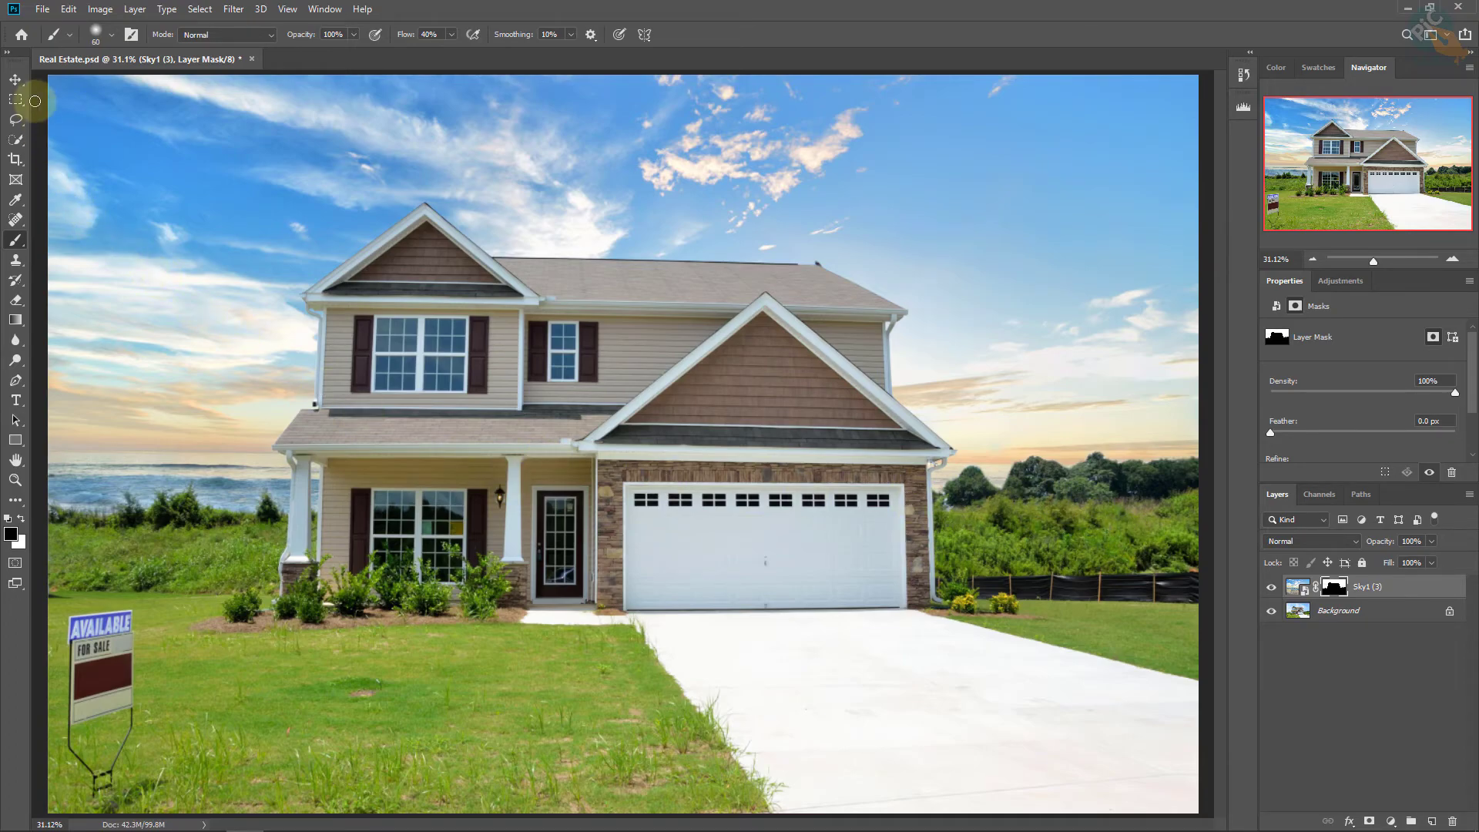
pyautogui.click(15, 81)
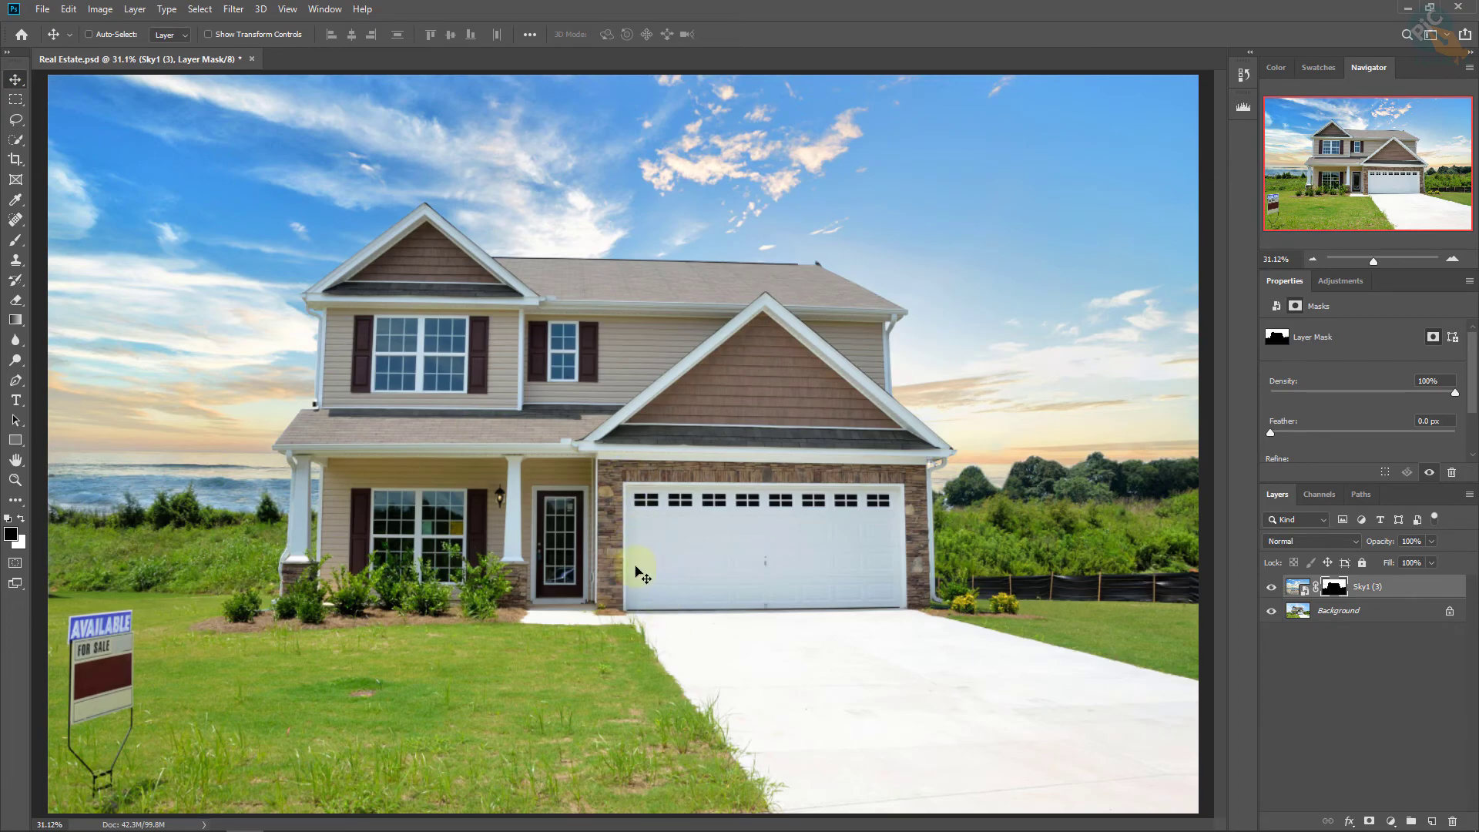
pyautogui.click(1275, 587)
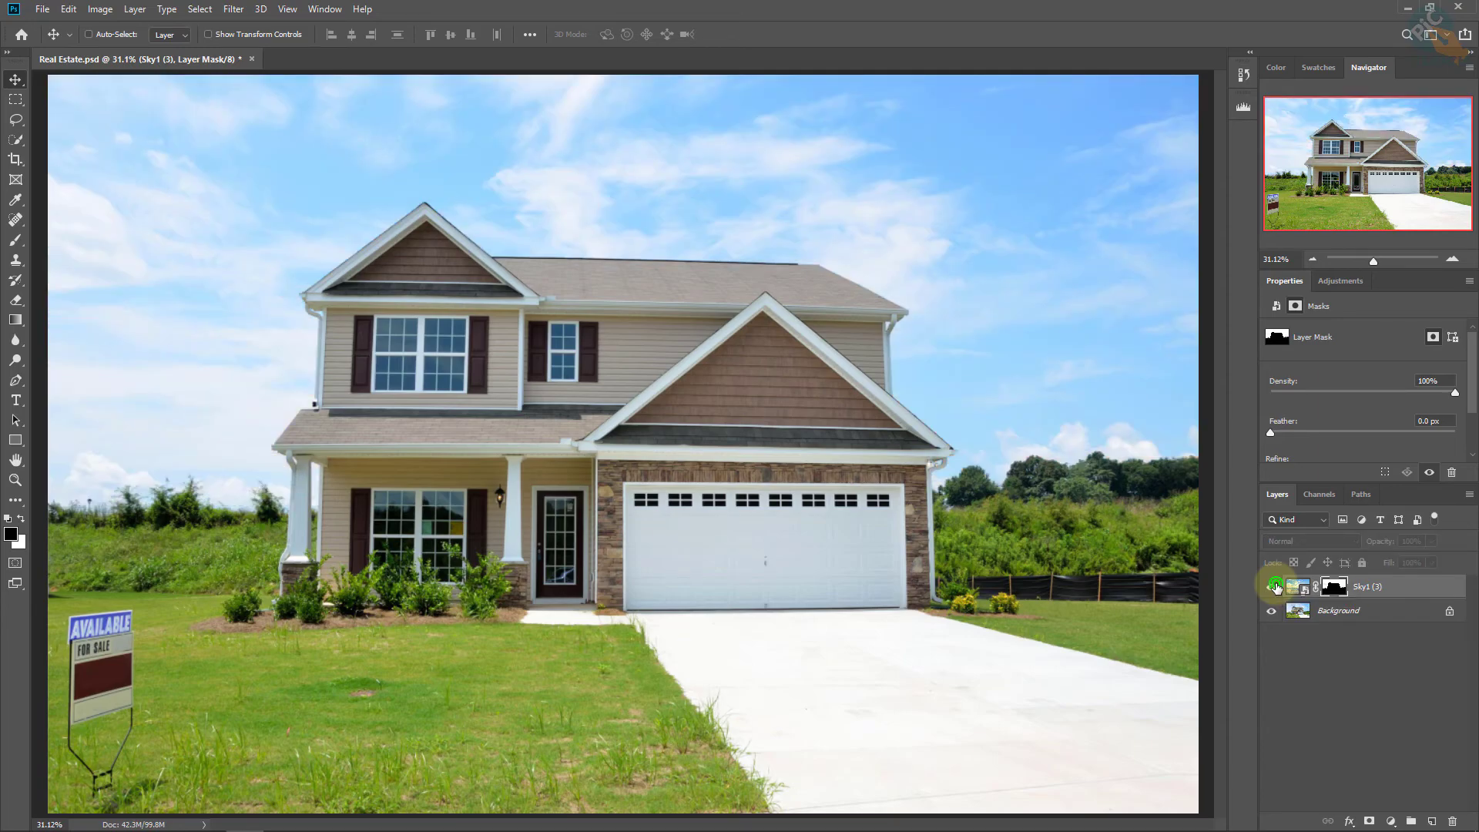
pyautogui.click(1275, 588)
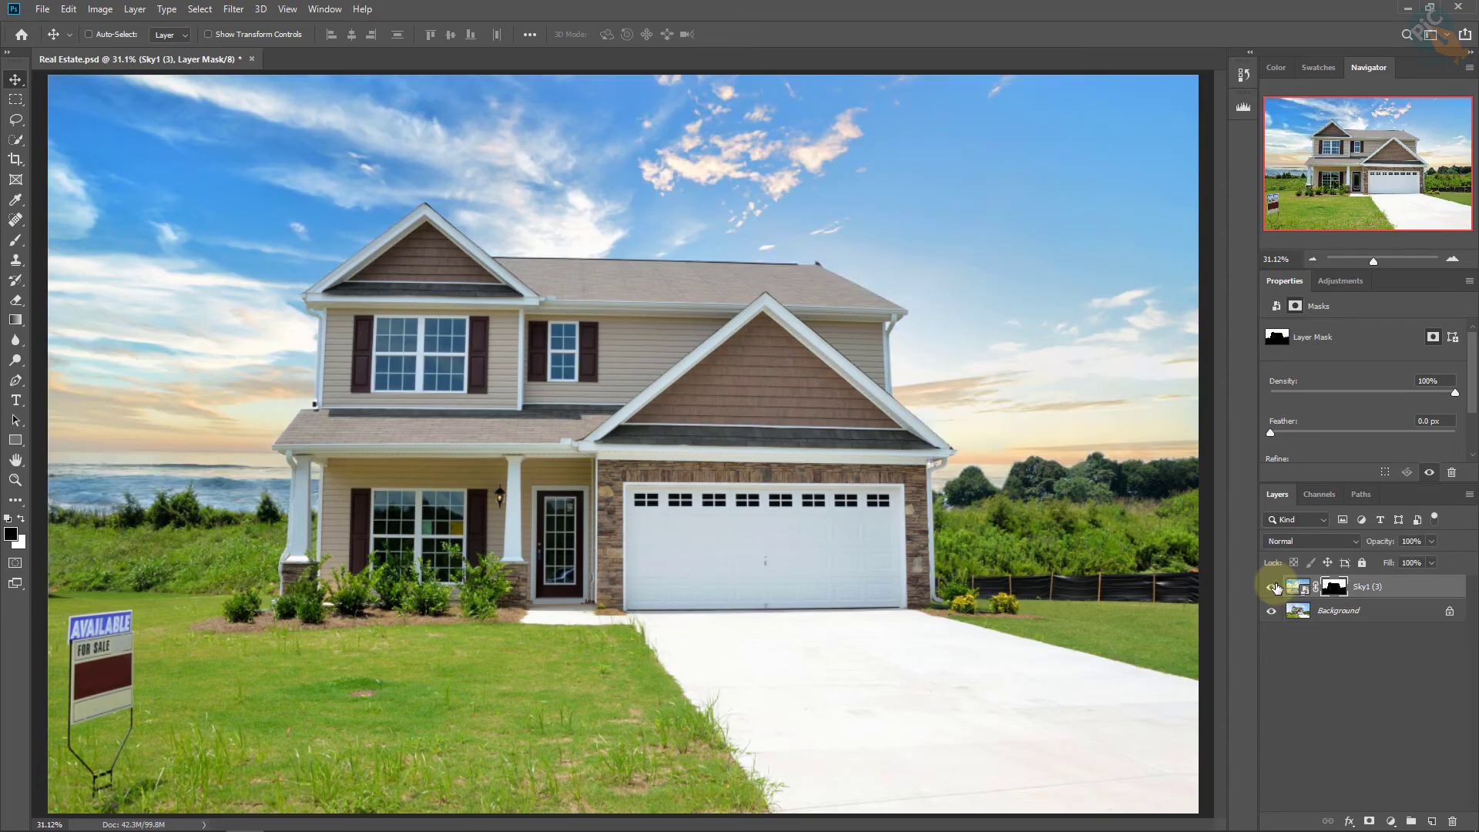